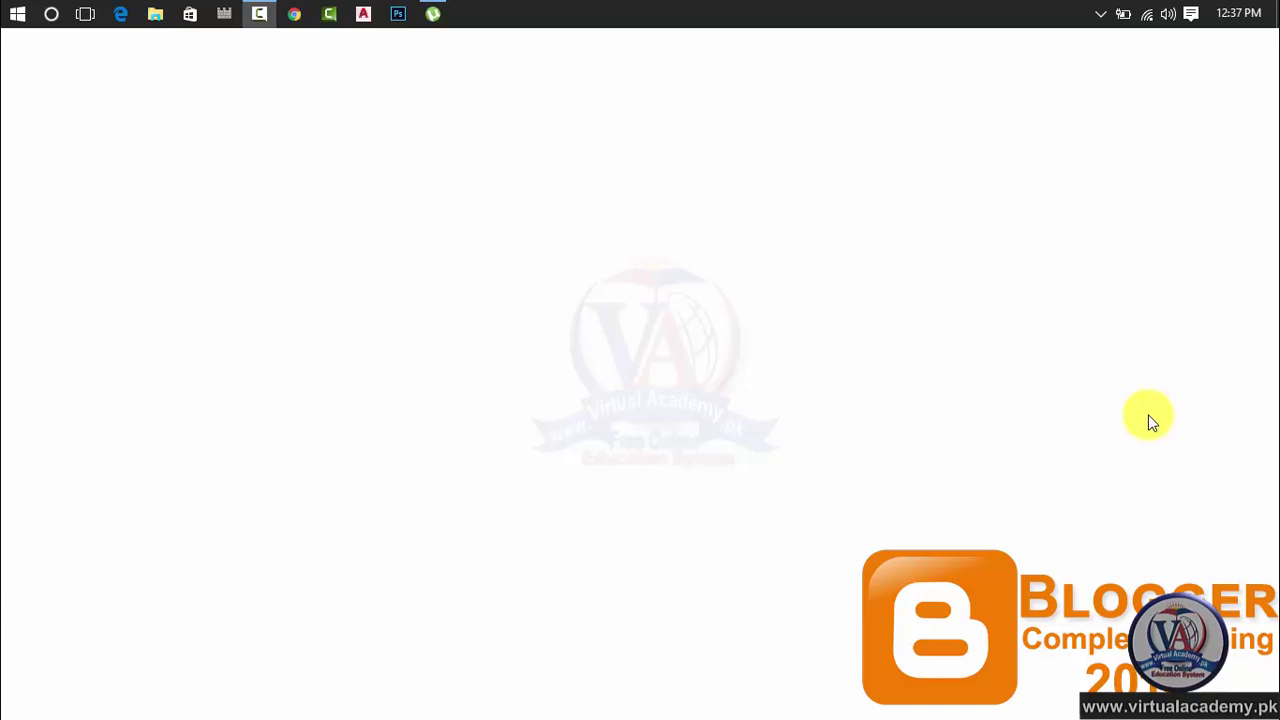
Bring Chrome to the front, showing the Virtual Academy site at virtualacademy.pk
left_click(294, 14)
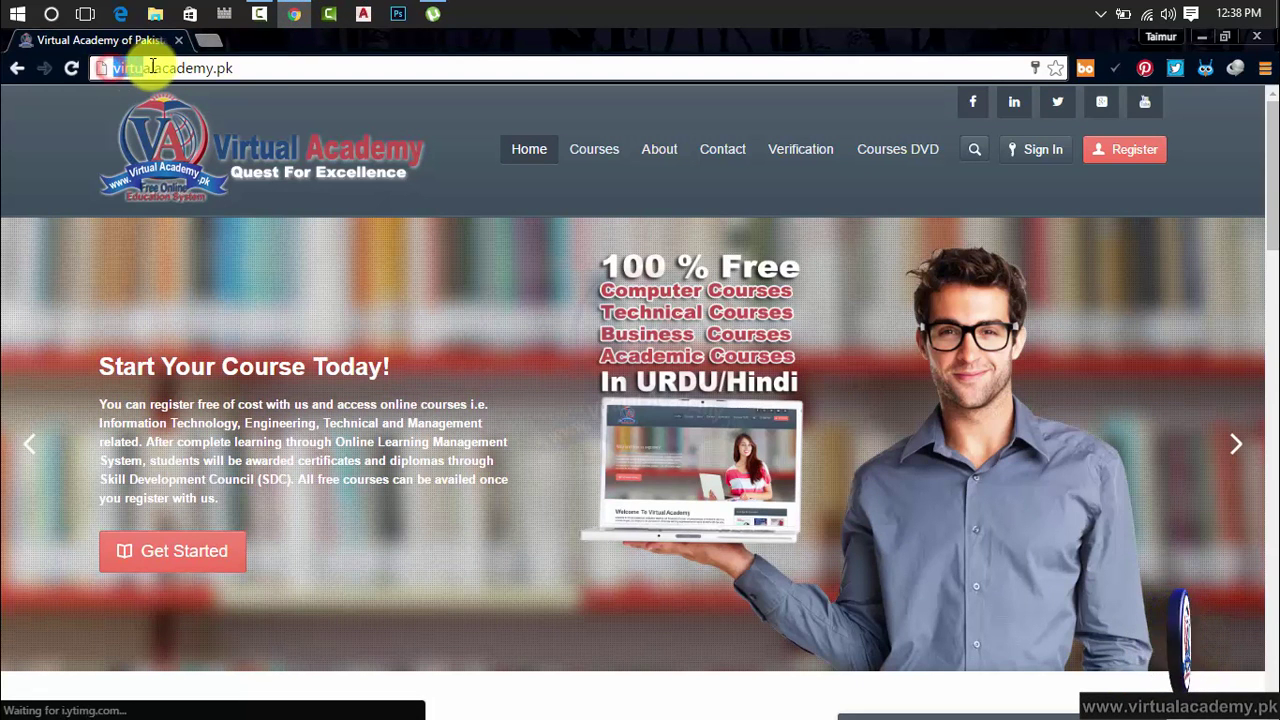
Highlight parts of the virtualacademy.pk address, then open a blank tab beside it
left_click(205, 66)
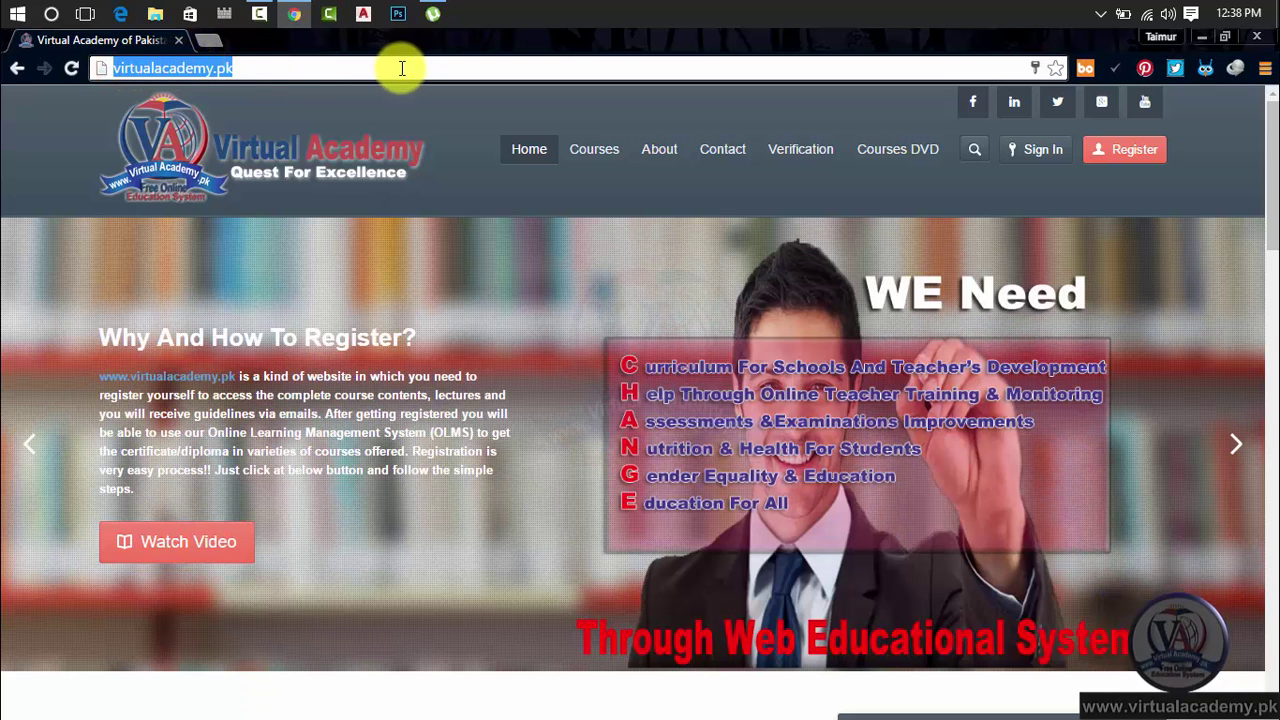
left_click(311, 68)
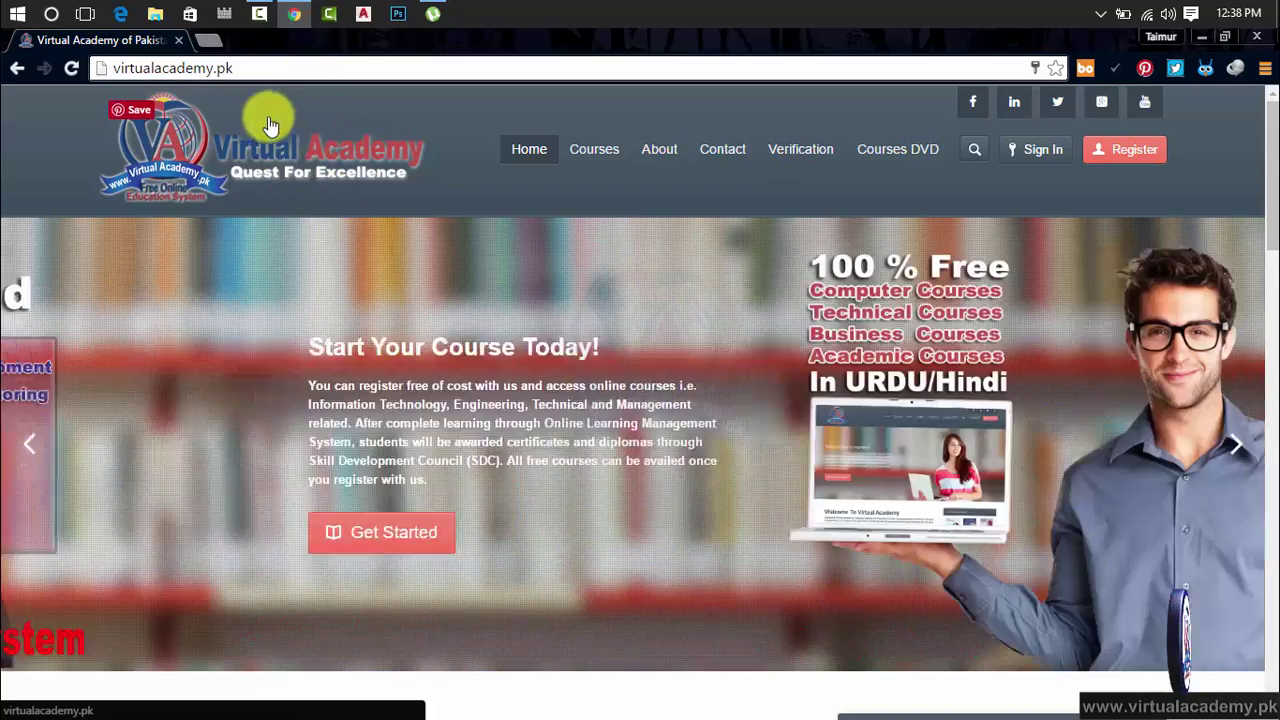
left_click_drag(240, 72, 110, 69)
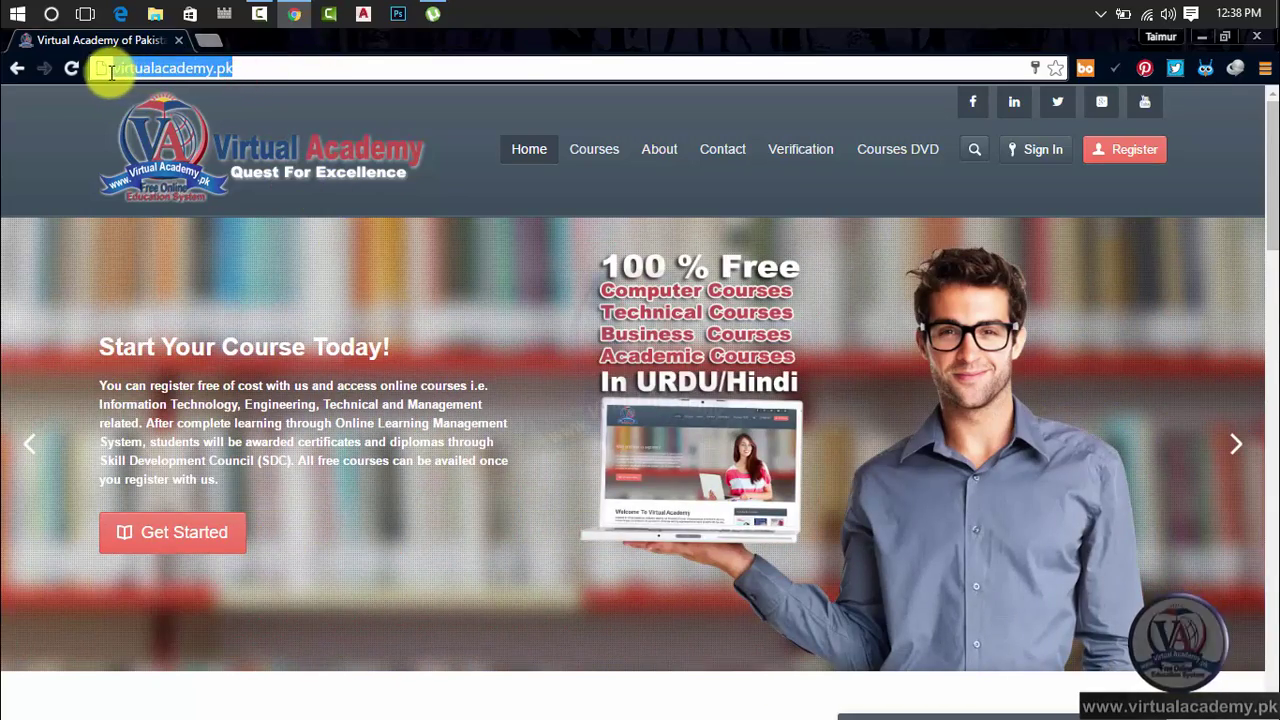
left_click(250, 63)
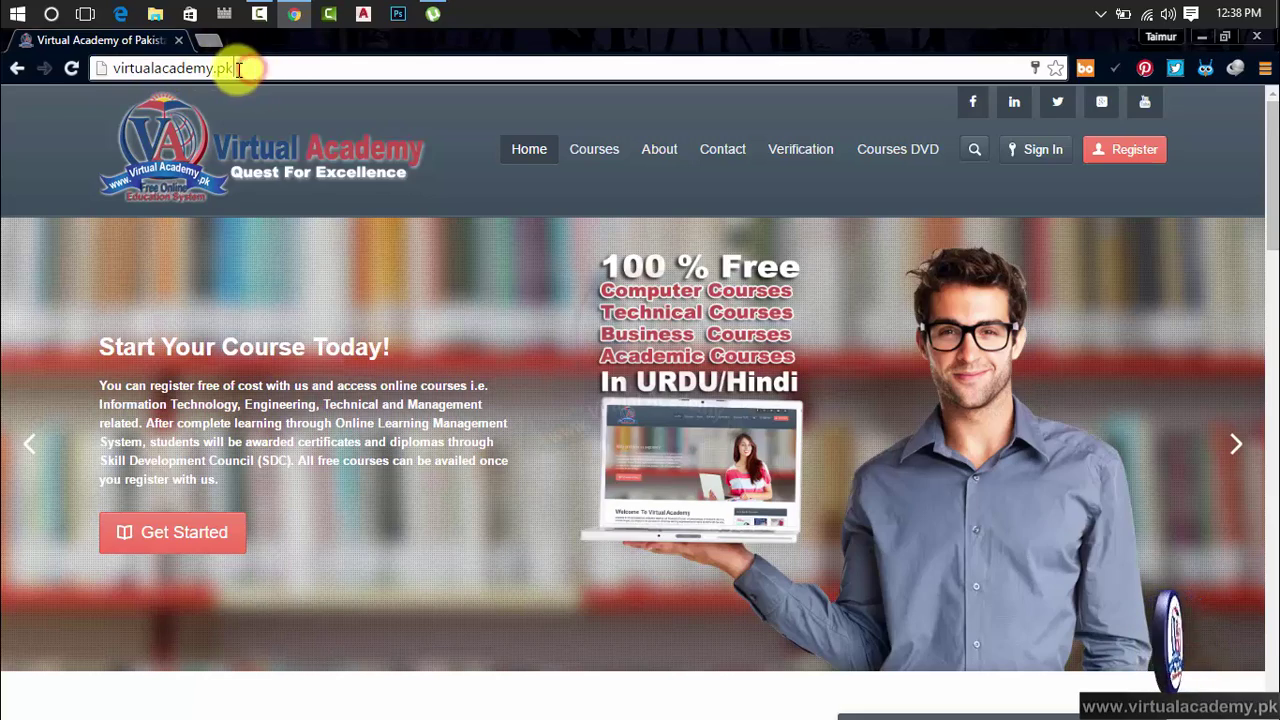
left_click(233, 68)
double_click(223, 68)
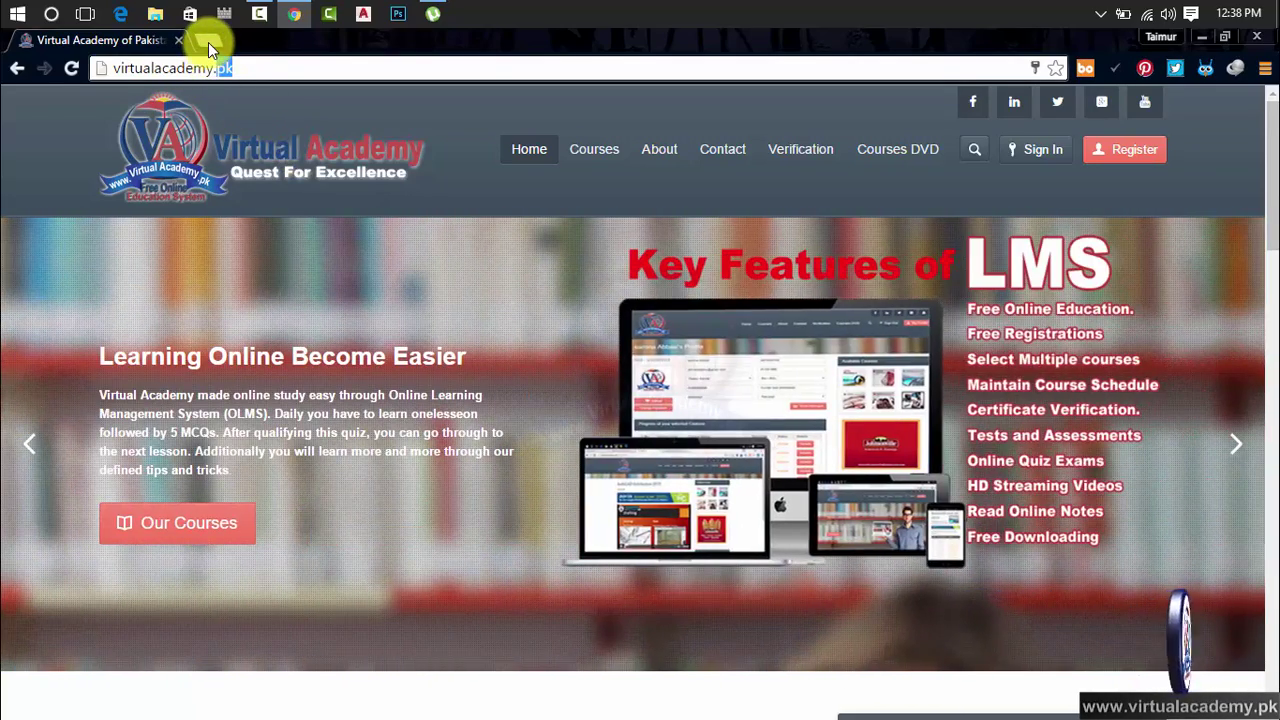
left_click(208, 42)
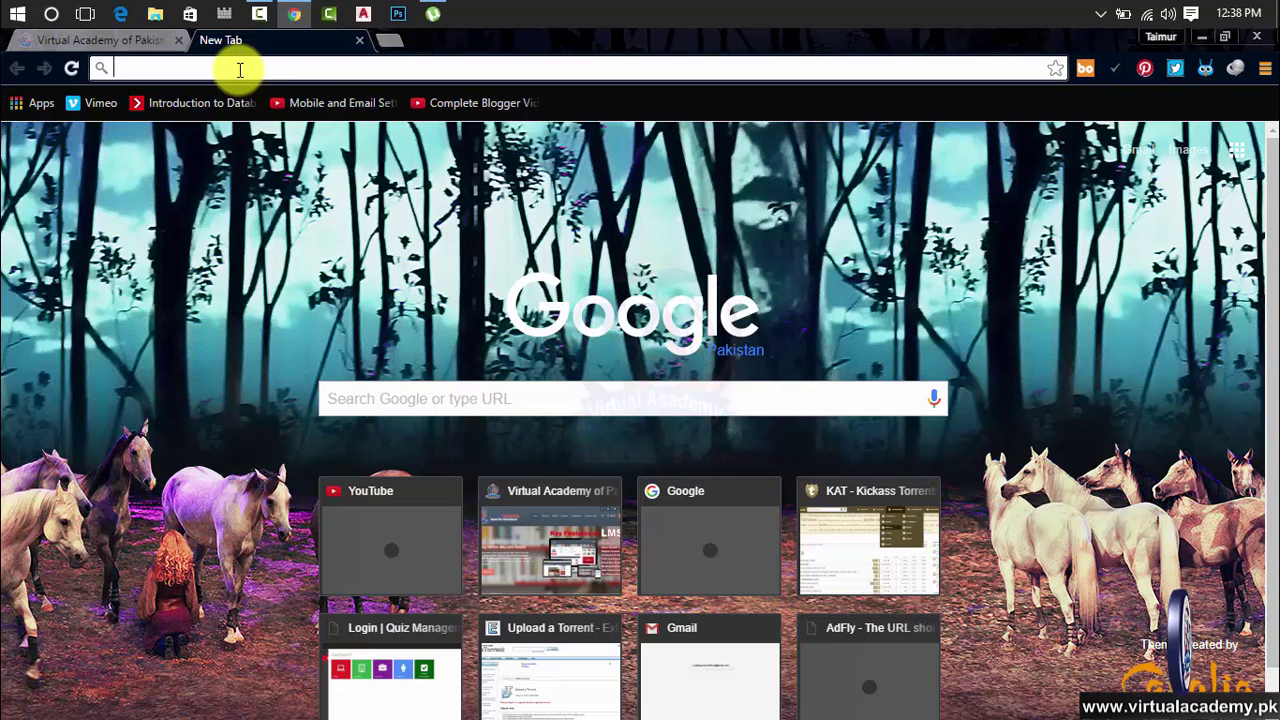
type("www")
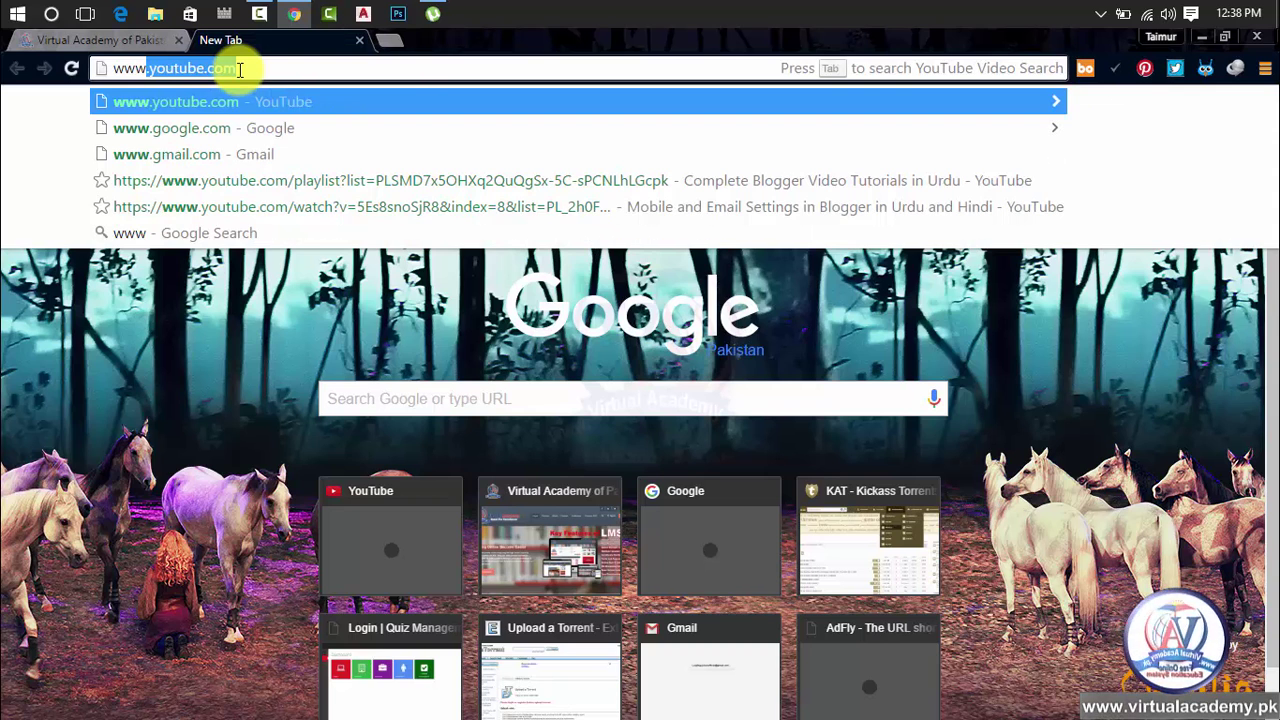
type(".virtual")
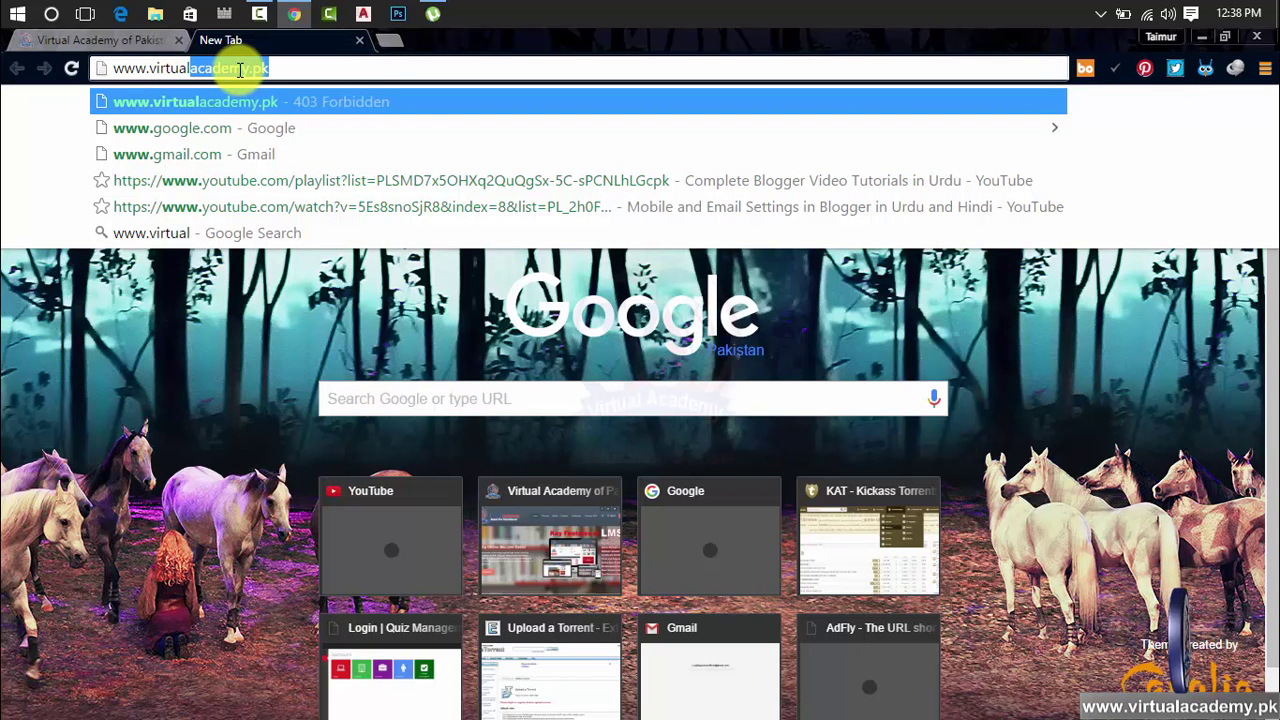
type("ca")
key("BackSpace")
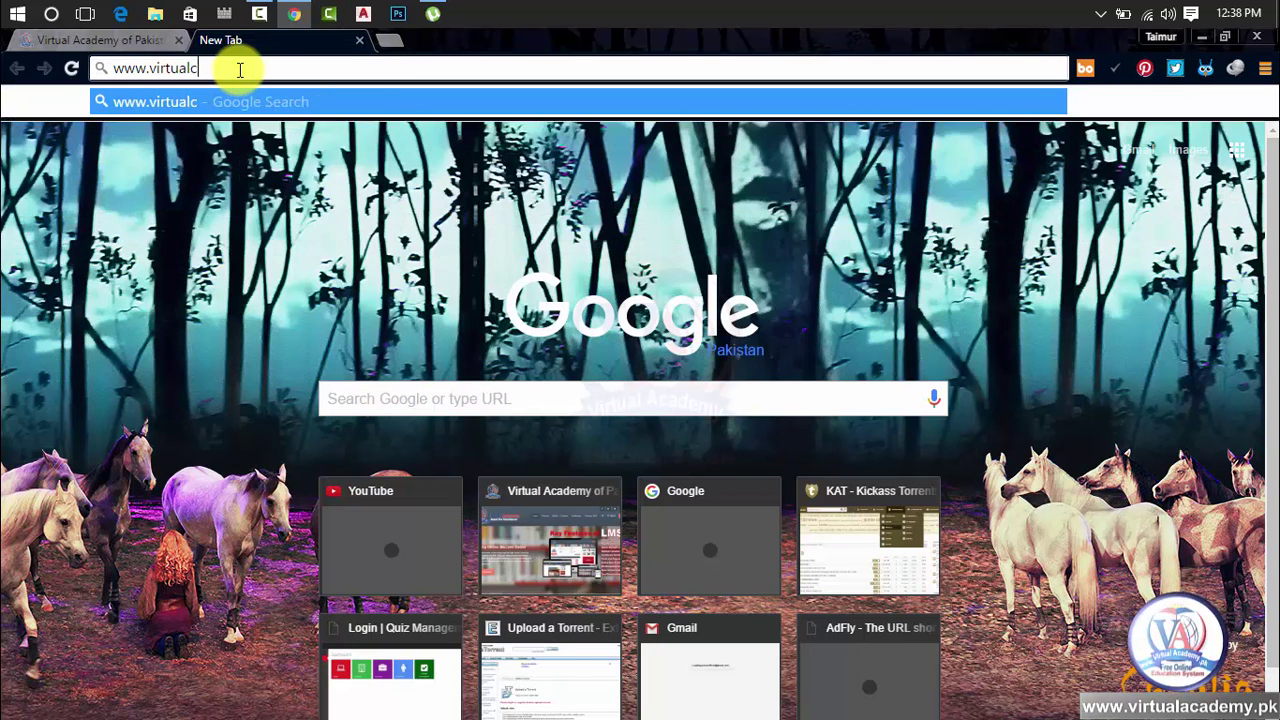
key("BackSpace")
type("academy")
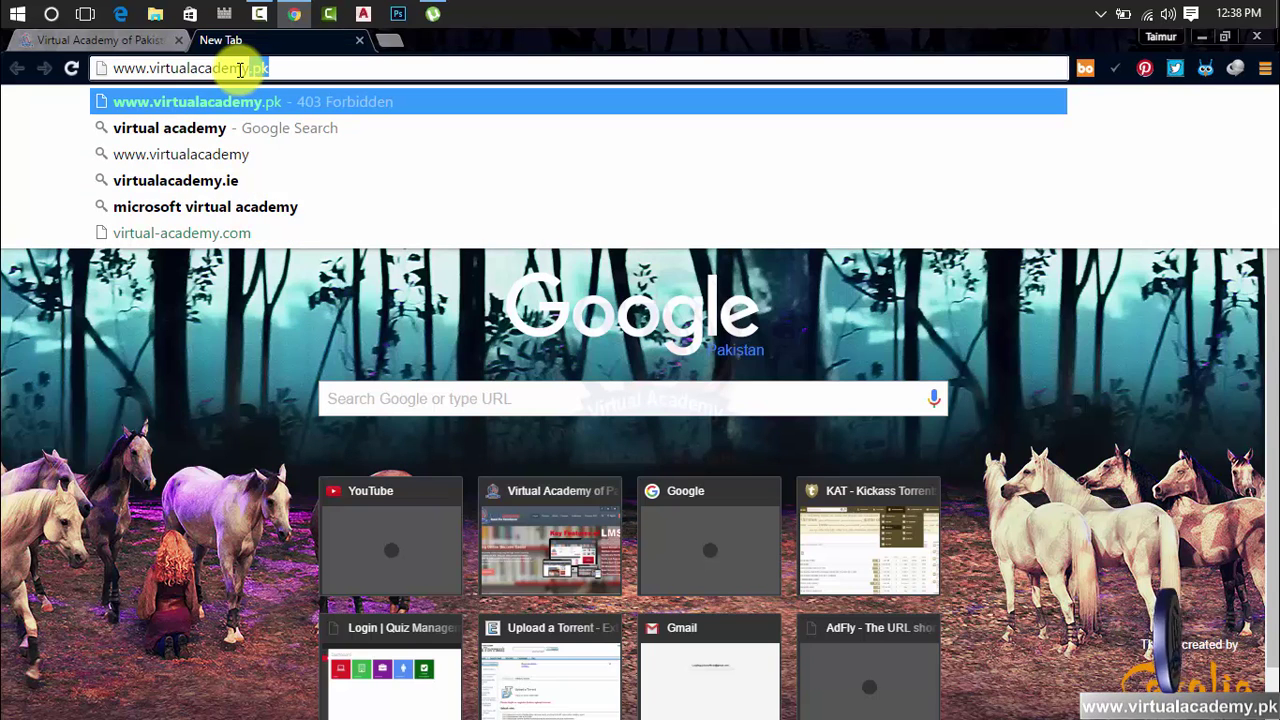
type(".")
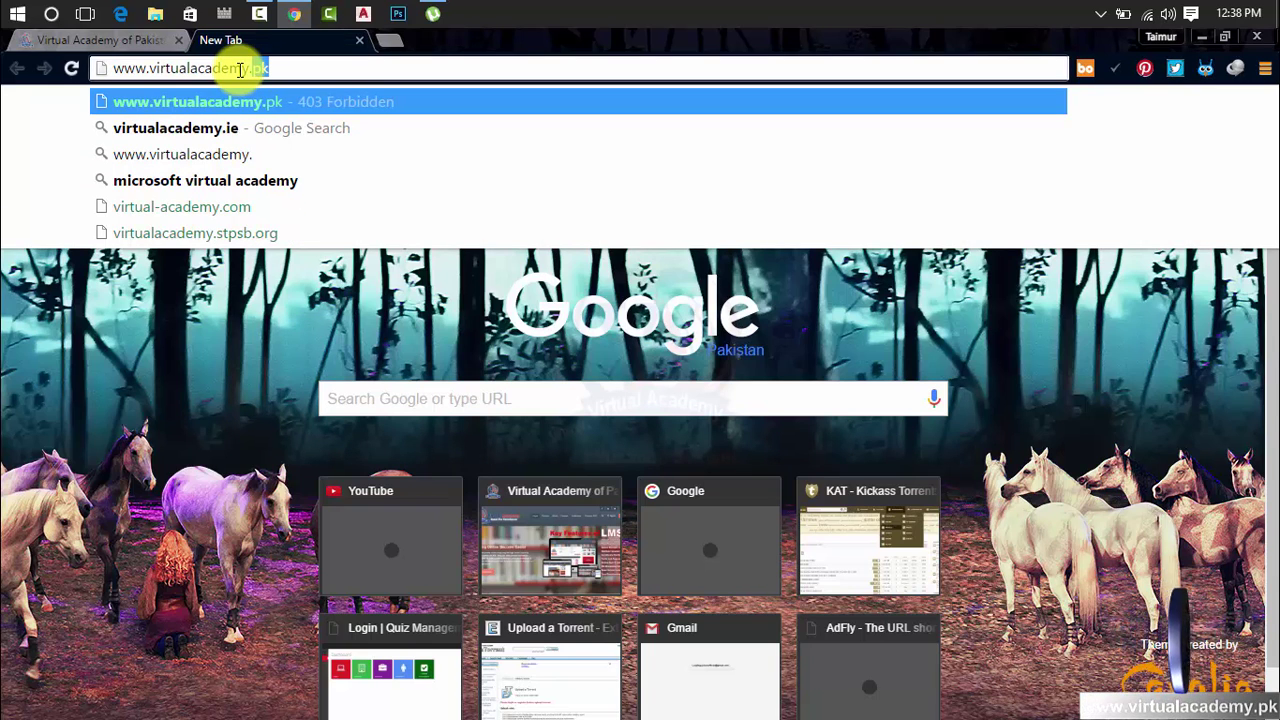
type("blogso")
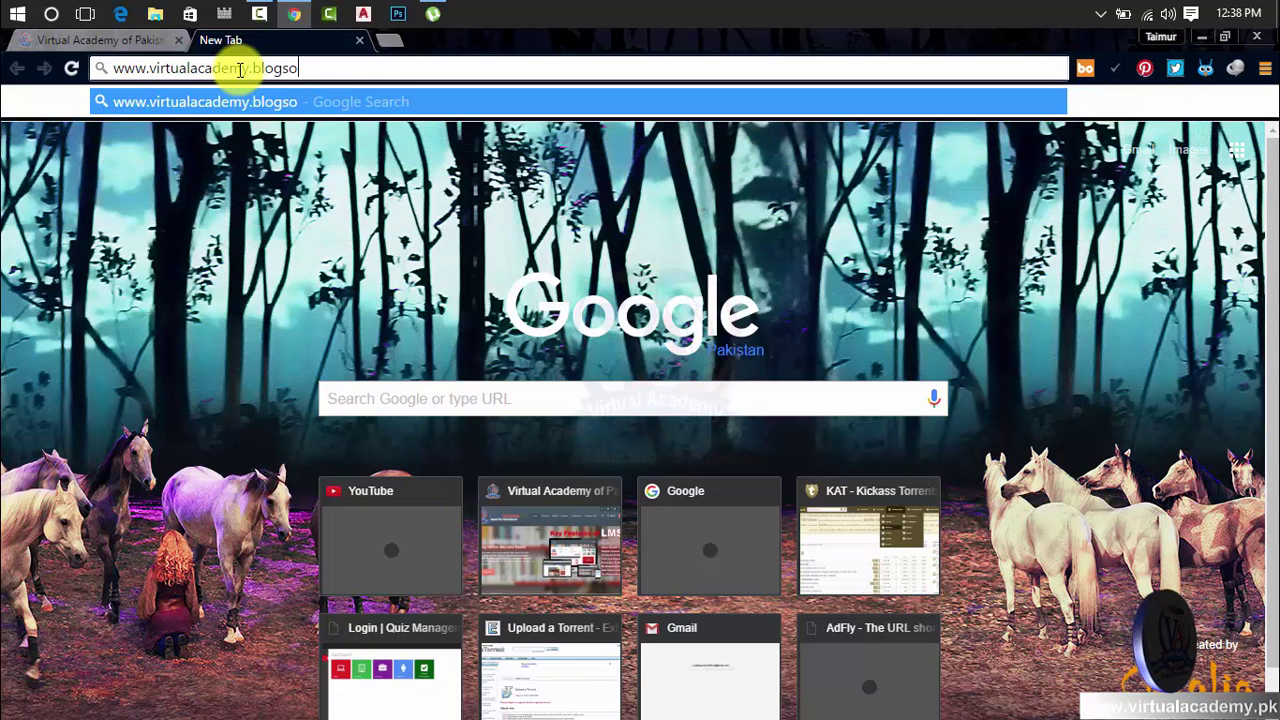
key("BackSpace")
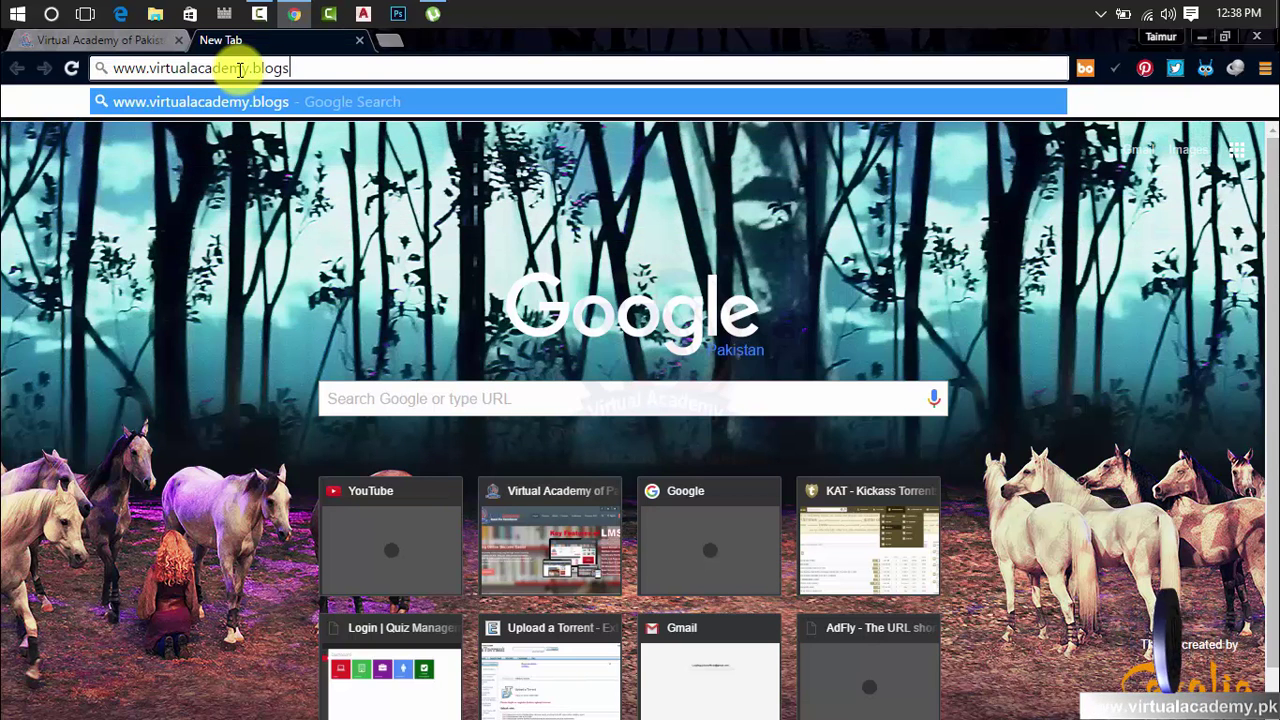
type("pot")
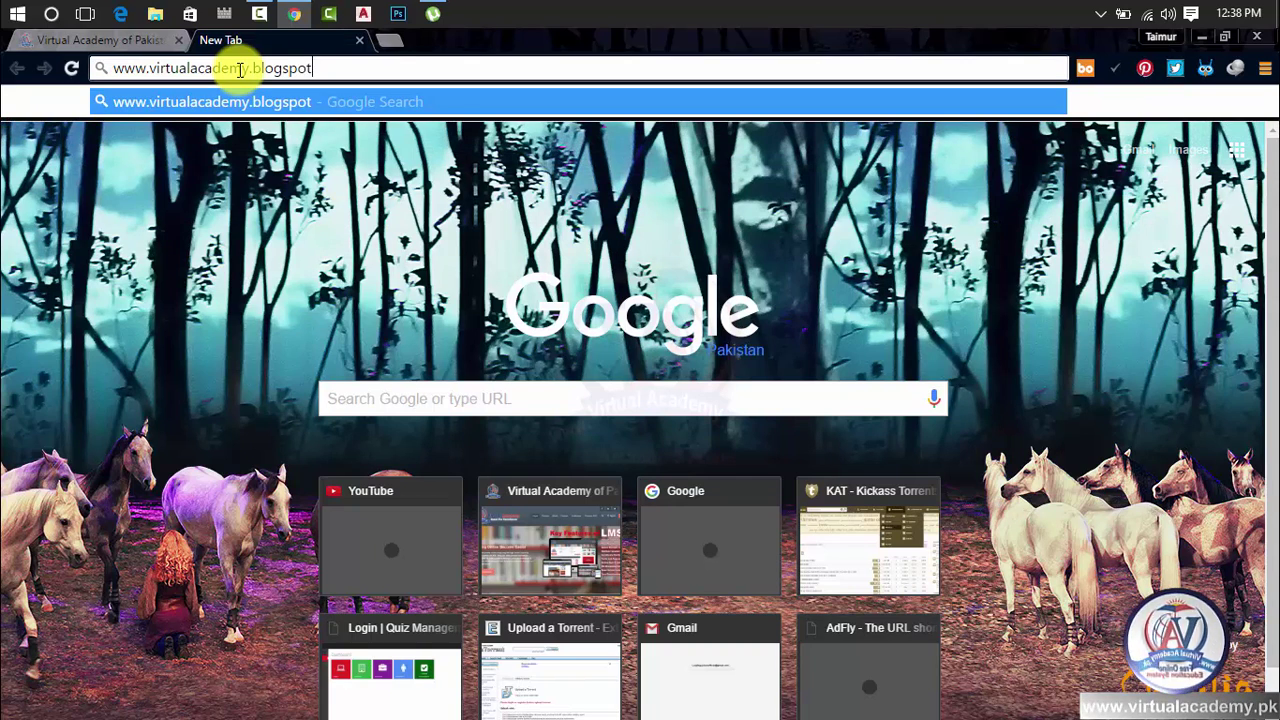
type(".com")
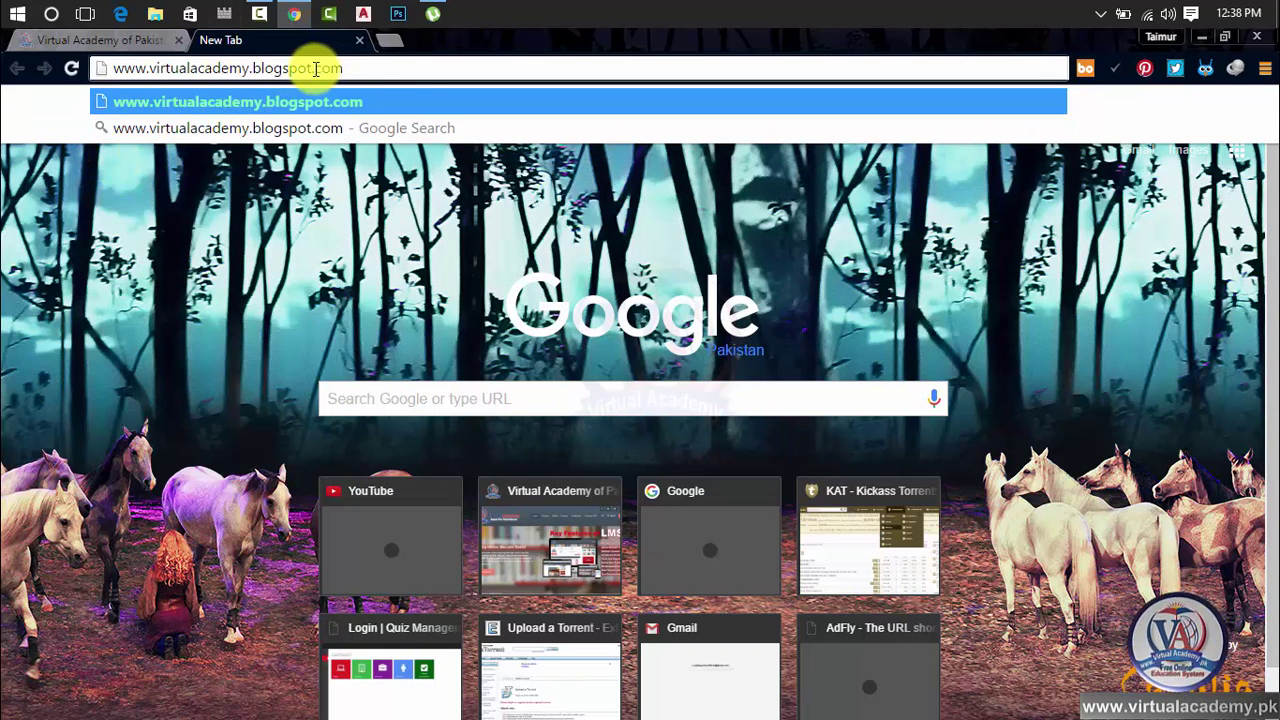
left_click_drag(311, 66, 265, 82)
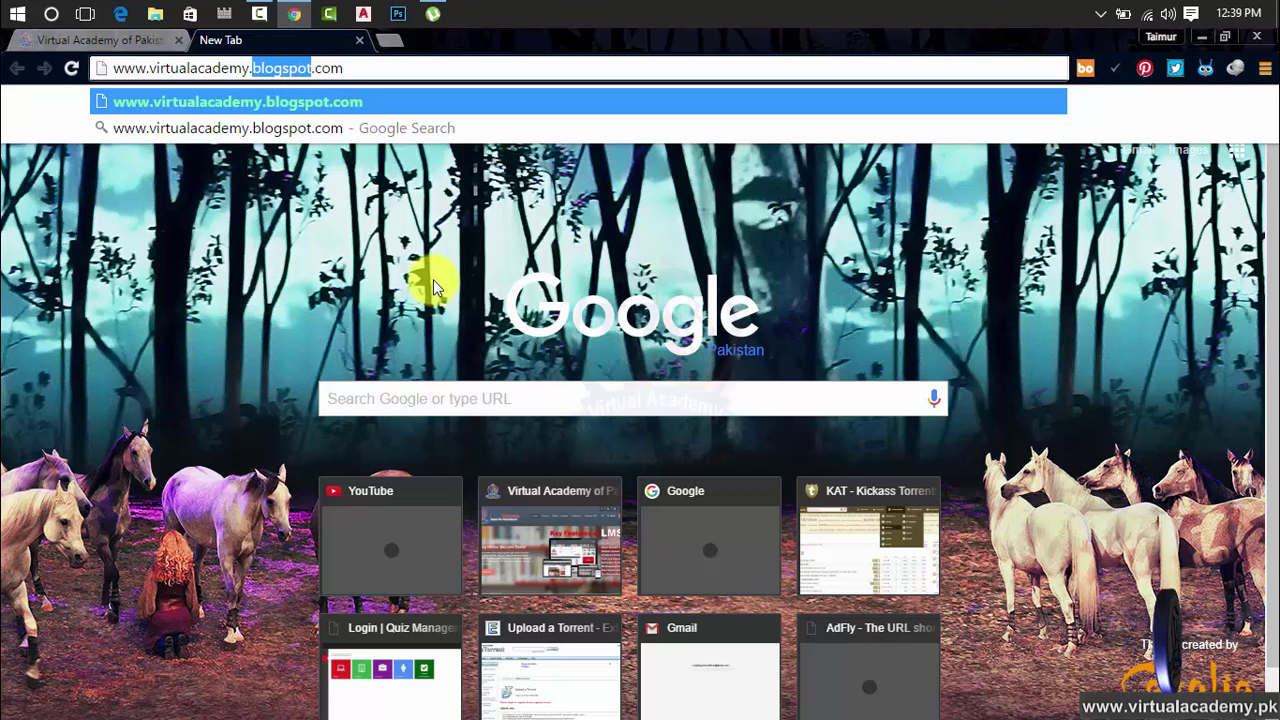
left_click(312, 68)
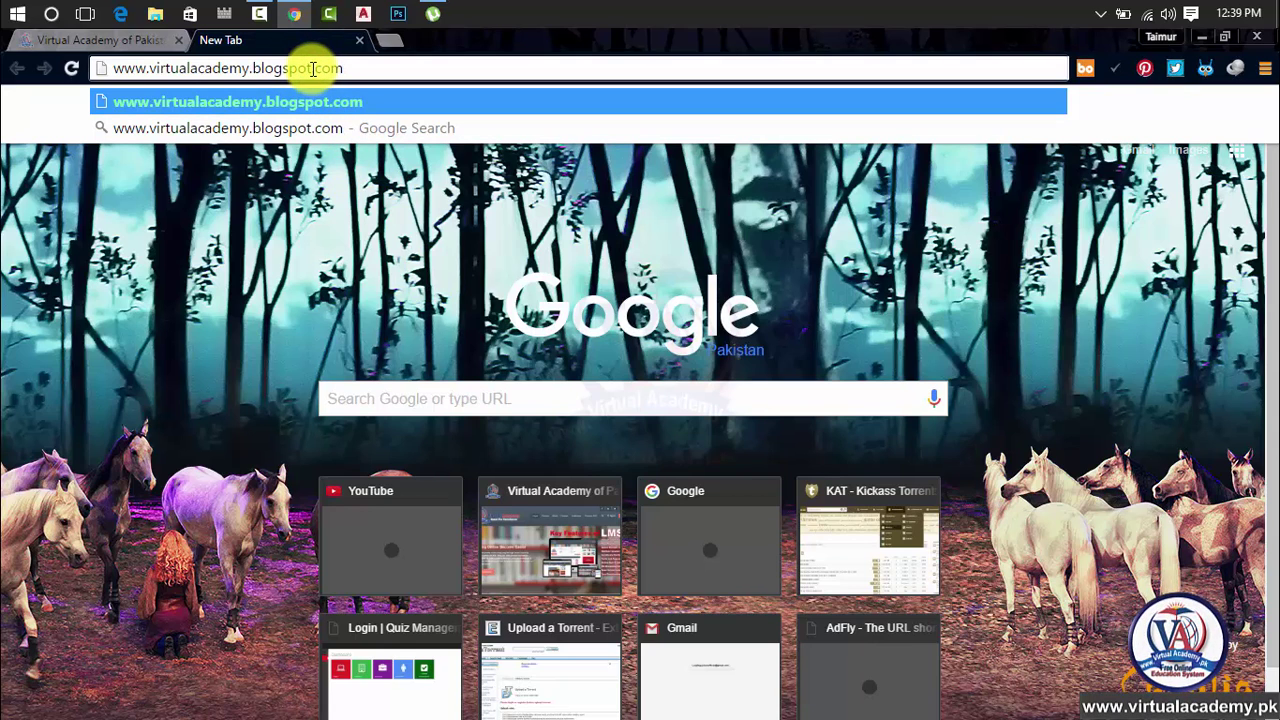
left_click_drag(312, 68, 260, 72)
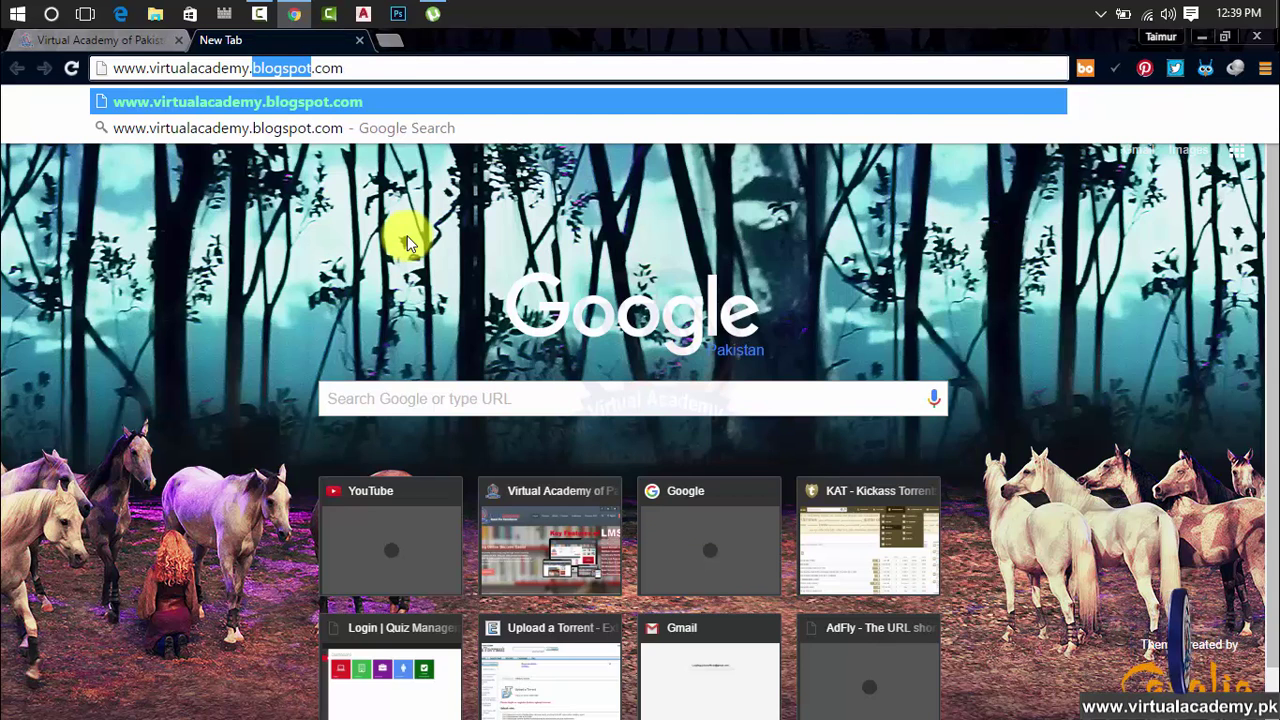
type("wordpress")
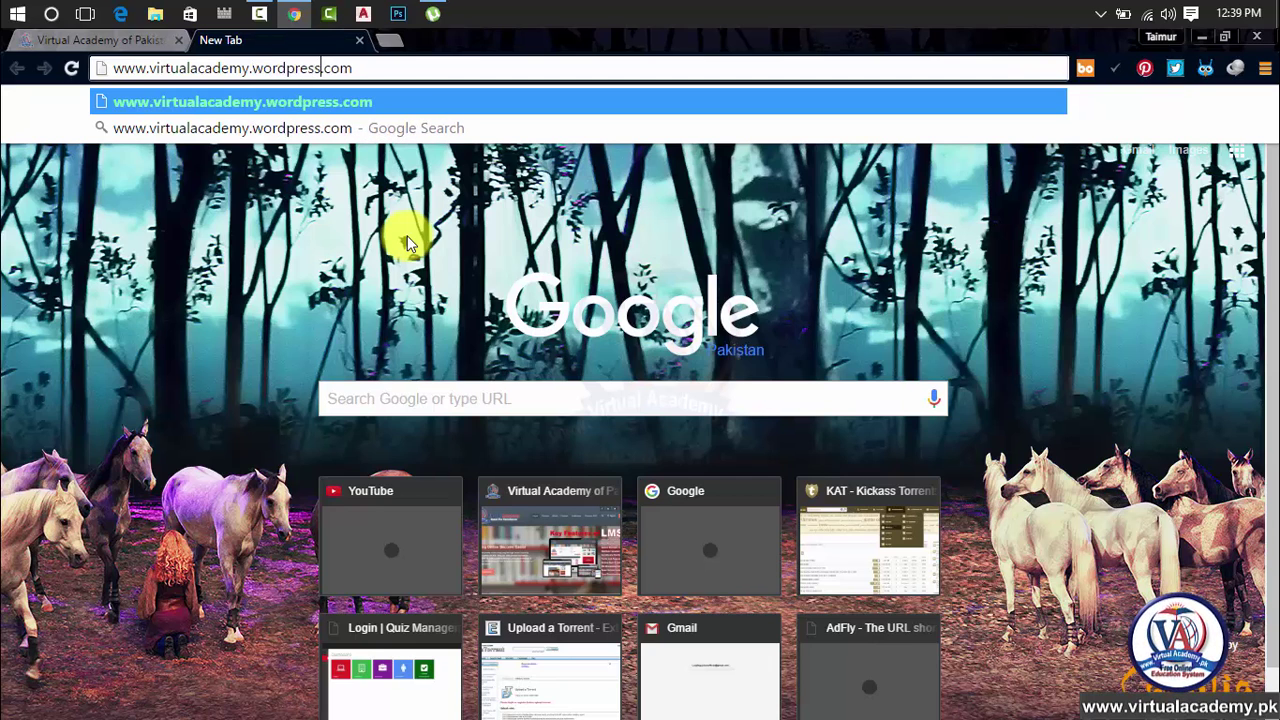
key("BackSpace")
key("BackSpace")
key("BackSpace")
key("BackSpace")
key("BackSpace")
key("BackSpace")
key("BackSpace")
key("BackSpace")
key("BackSpace")
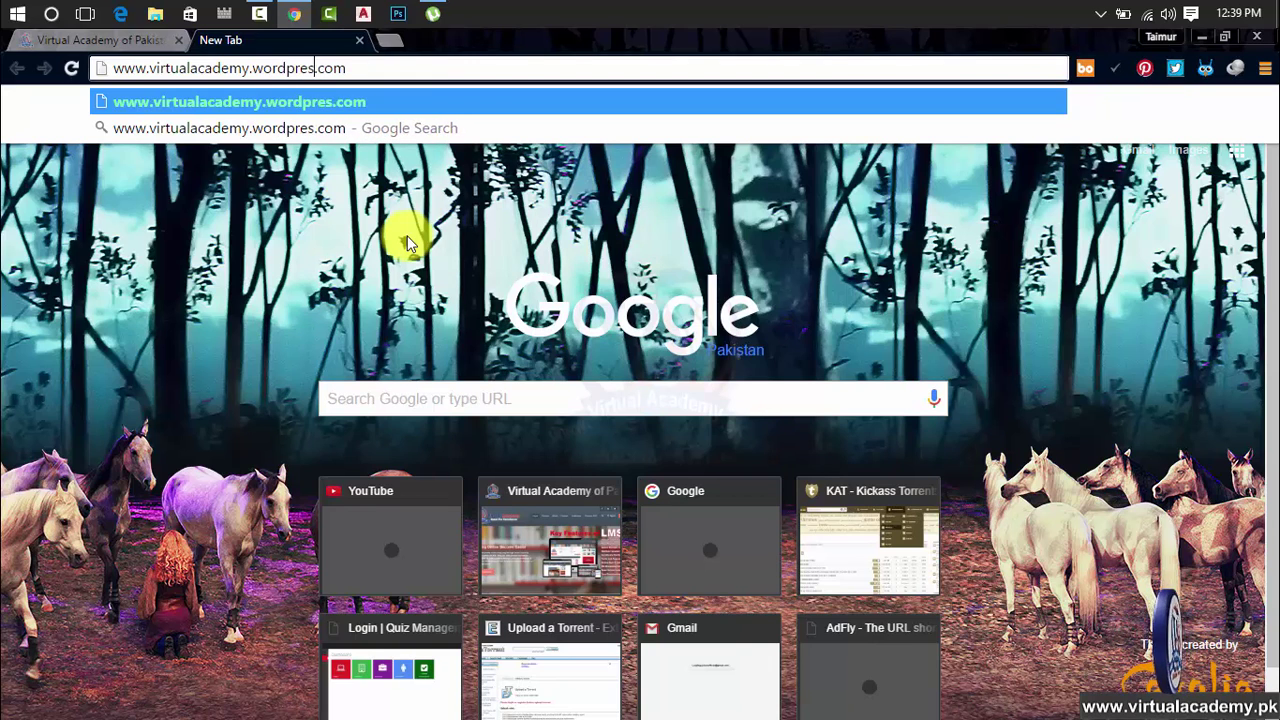
type("web")
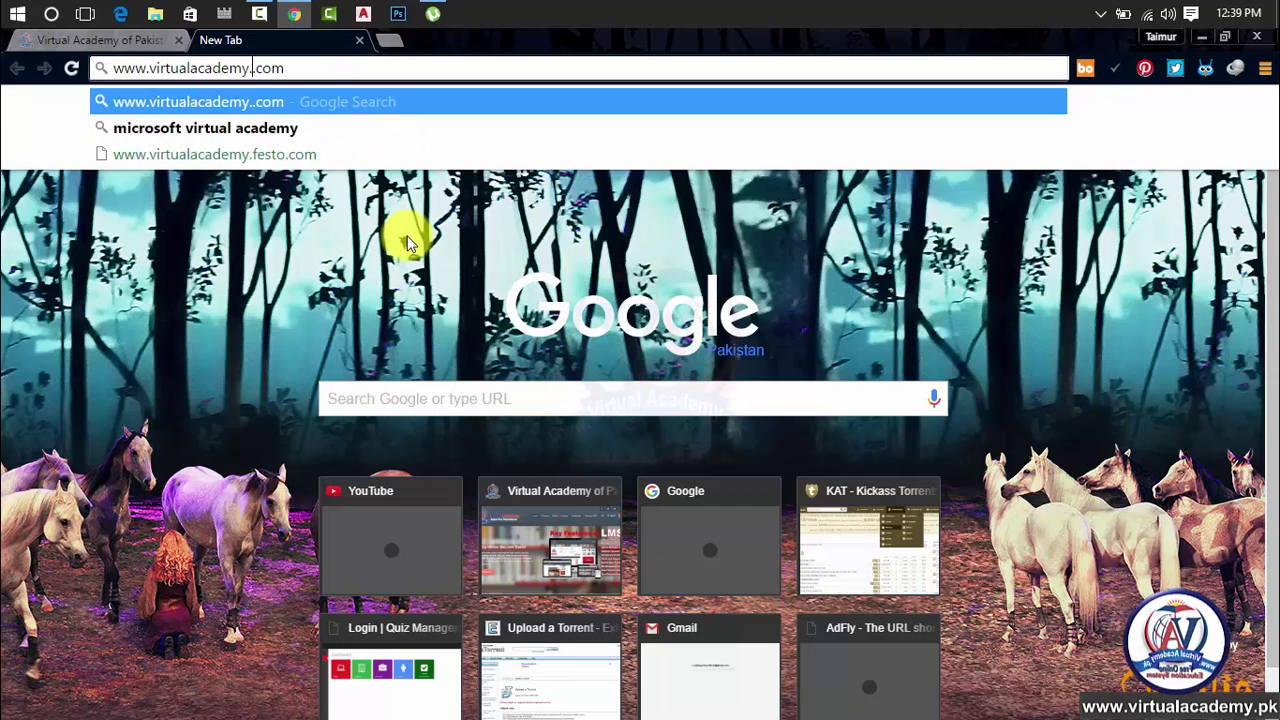
key("BackSpace")
key("BackSpace")
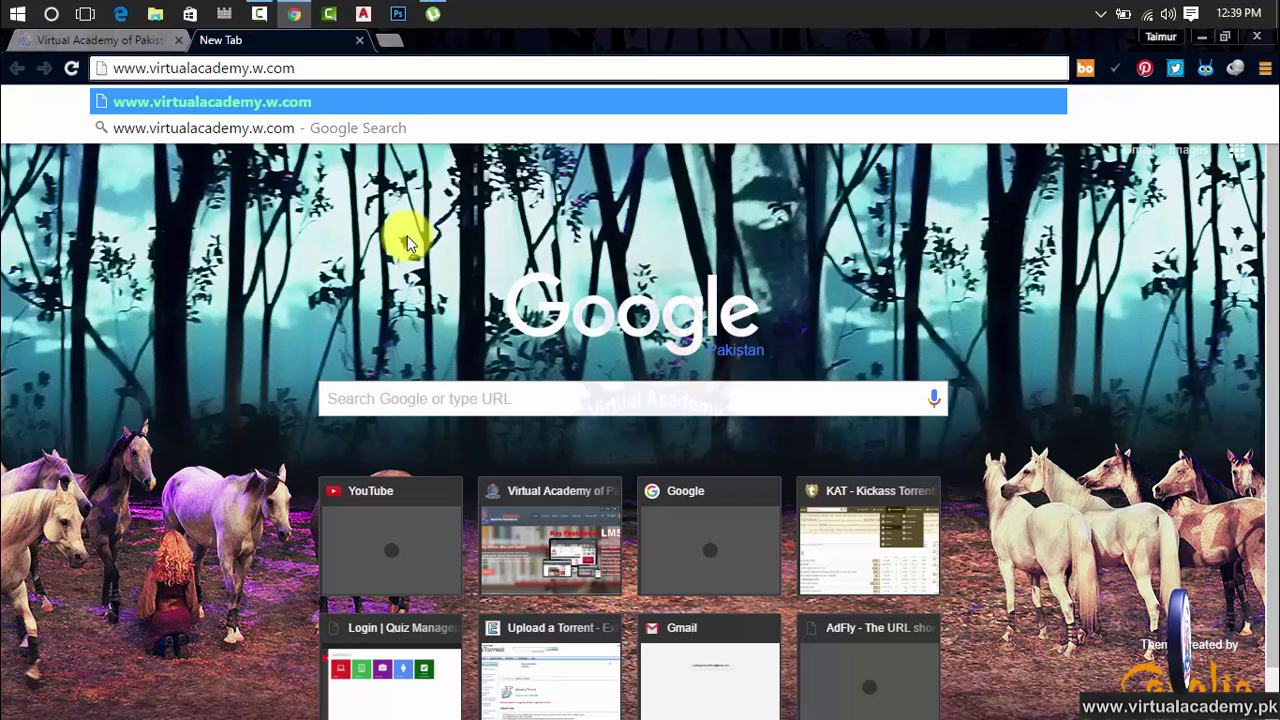
type("eebly")
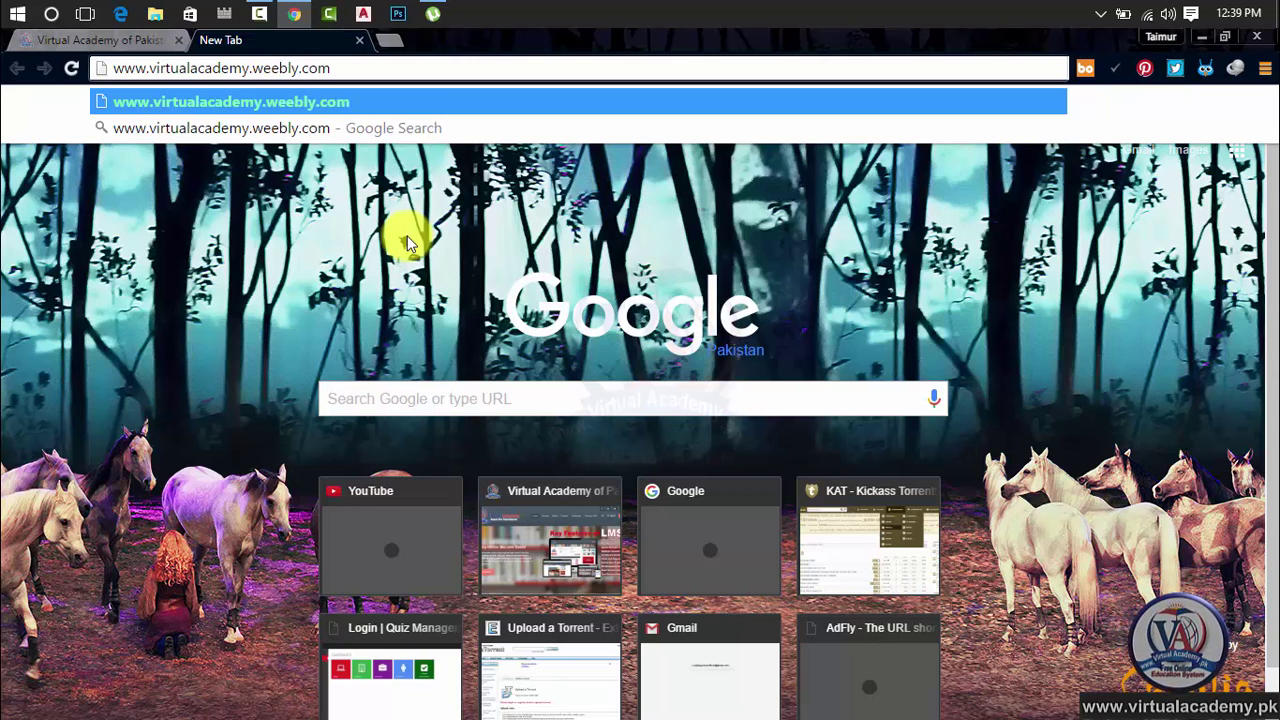
key("BackSpace")
key("BackSpace")
key("BackSpace")
key("BackSpace")
key("BackSpace")
key("BackSpace")
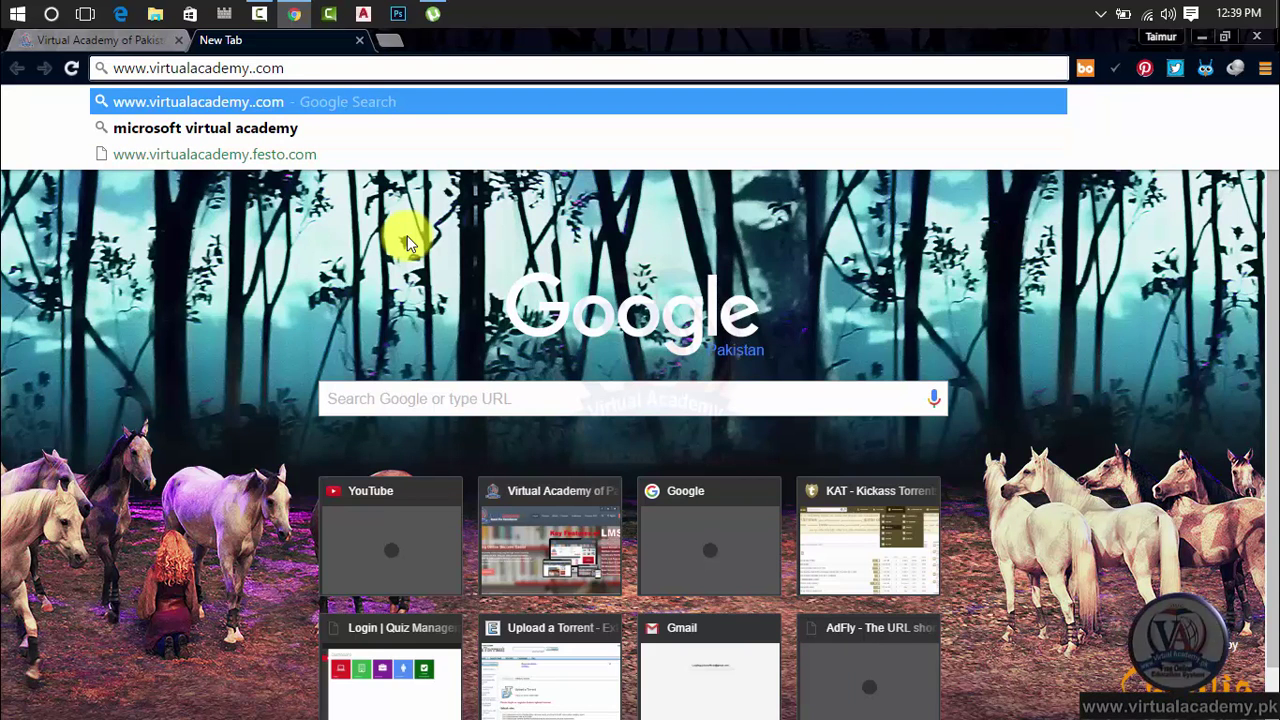
key("BackSpace")
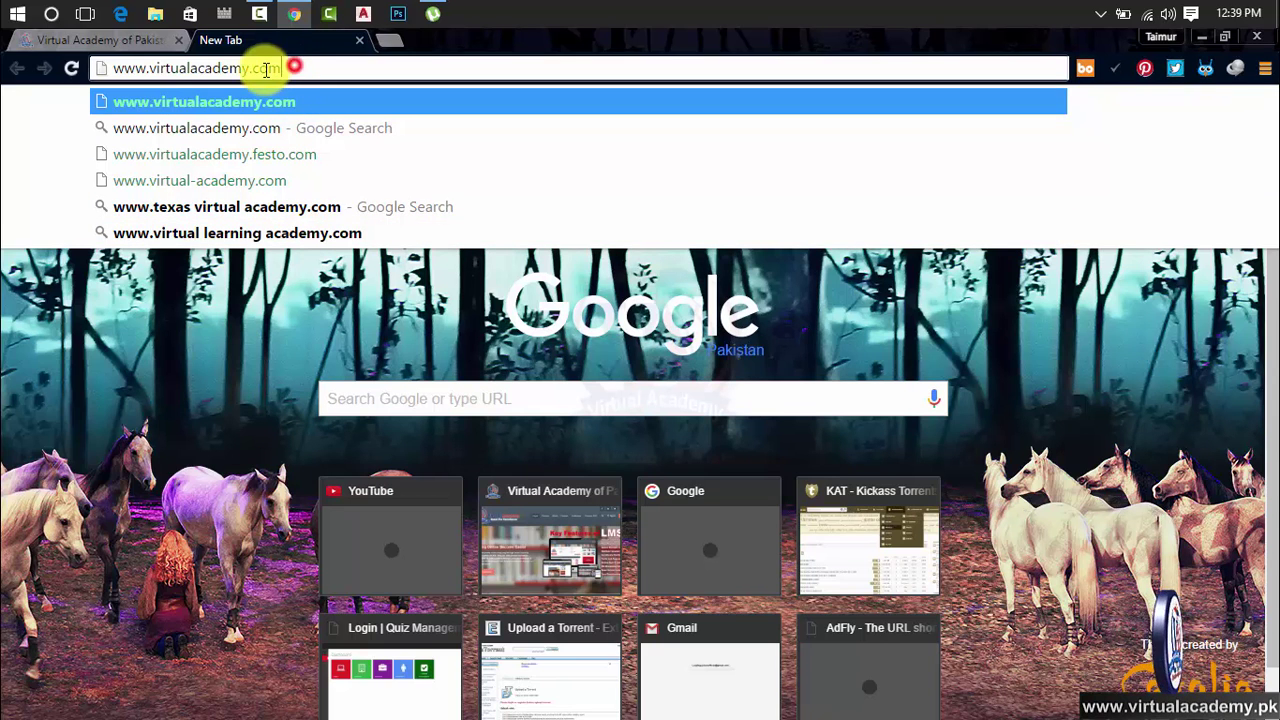
left_click_drag(284, 68, 100, 68)
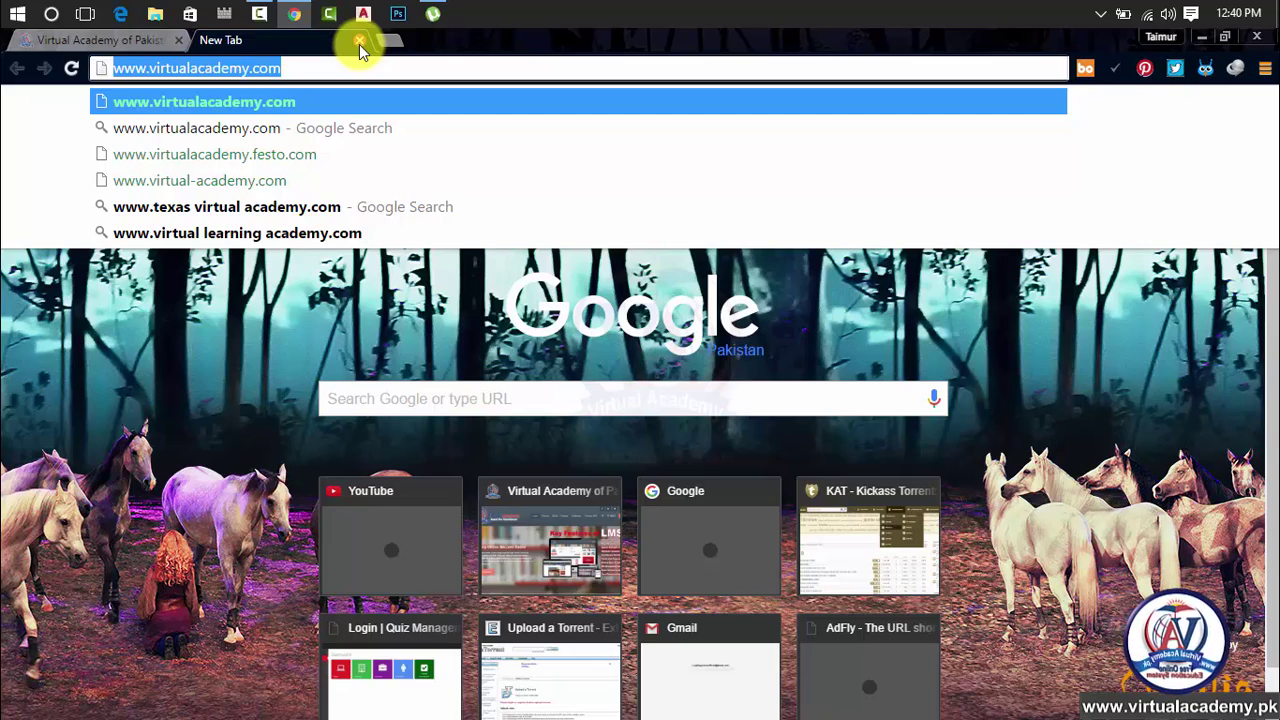
Close the Virtual Academy tab and load google in a fresh tab, reaching google.com.pk
left_click(359, 44)
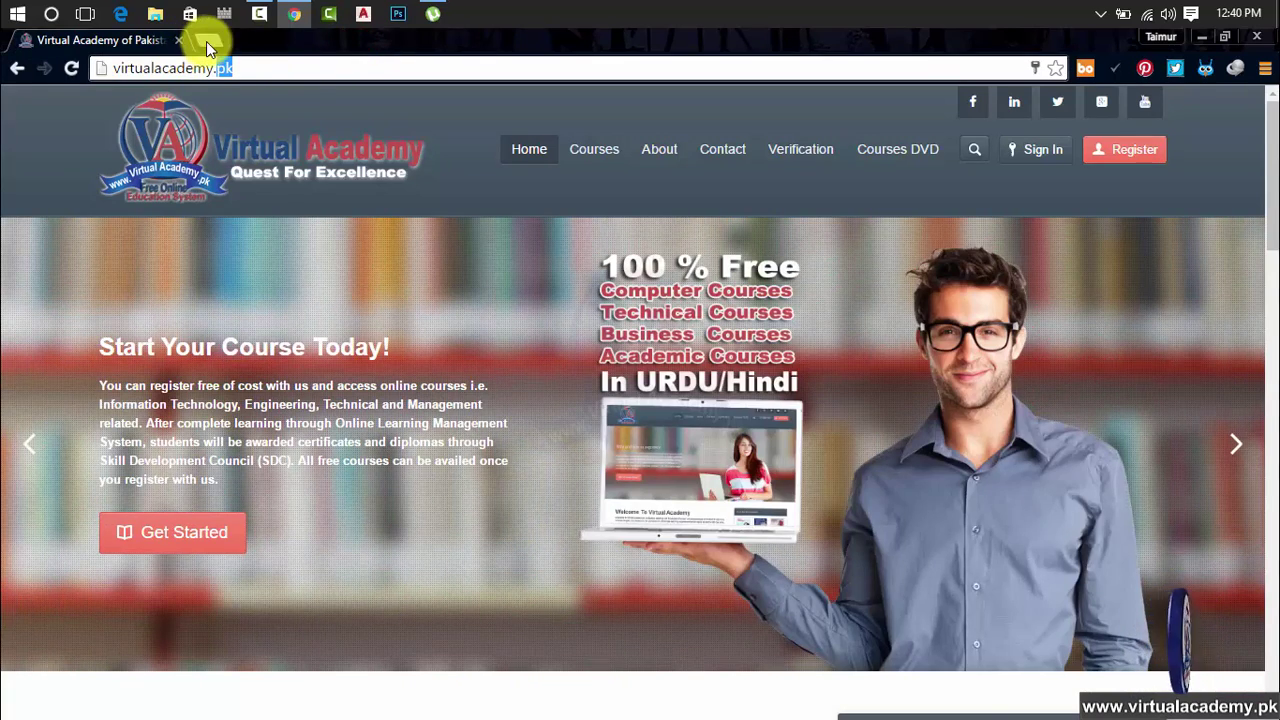
double_click(207, 47)
double_click(443, 71)
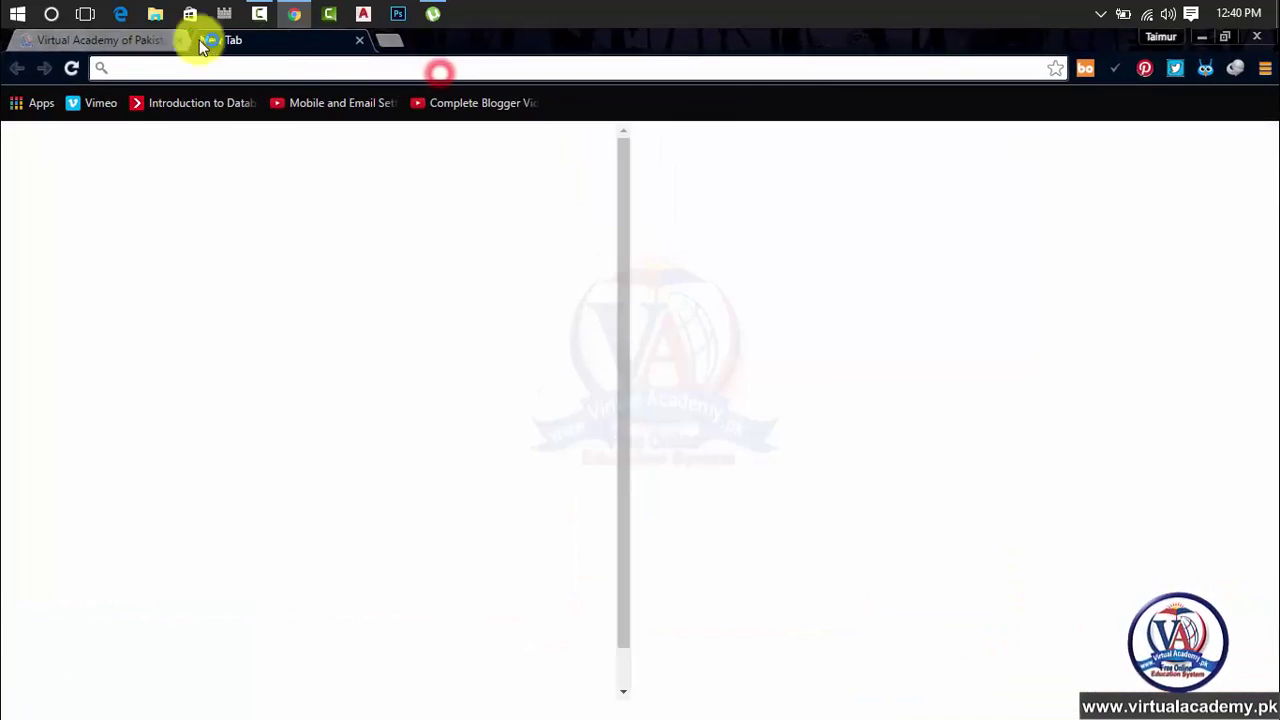
left_click(180, 40)
left_click(207, 58)
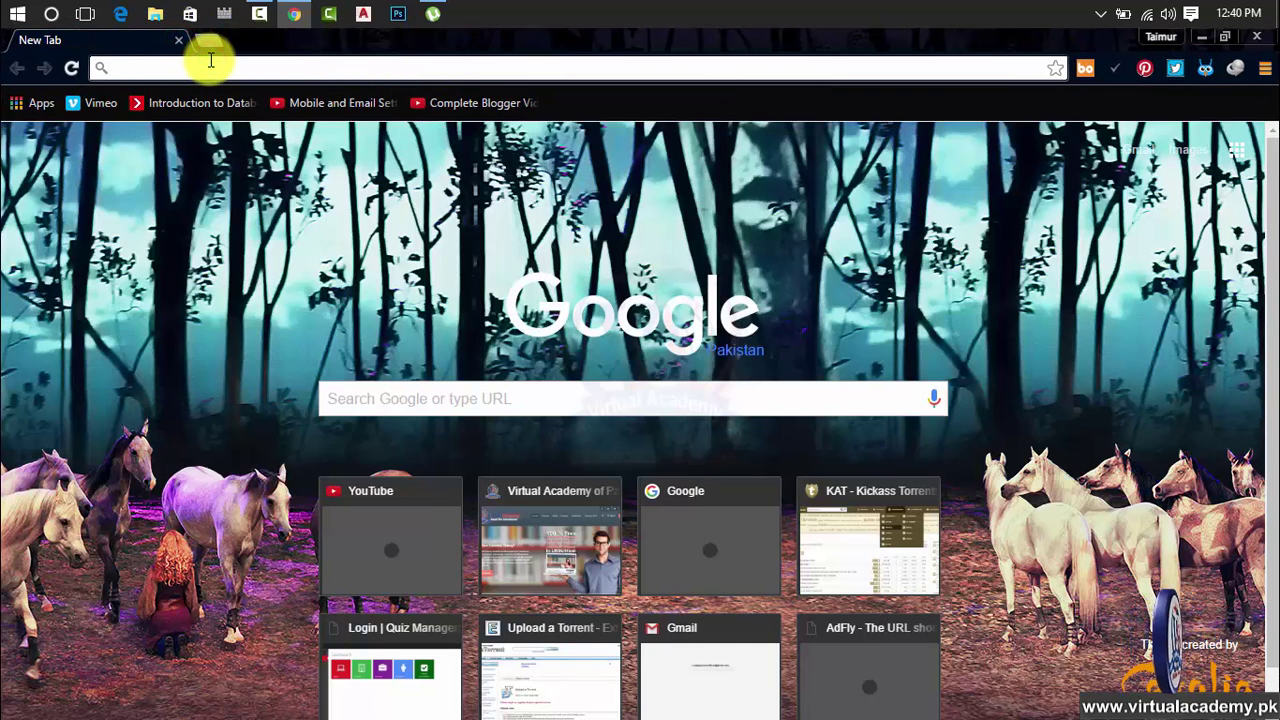
type("google.com")
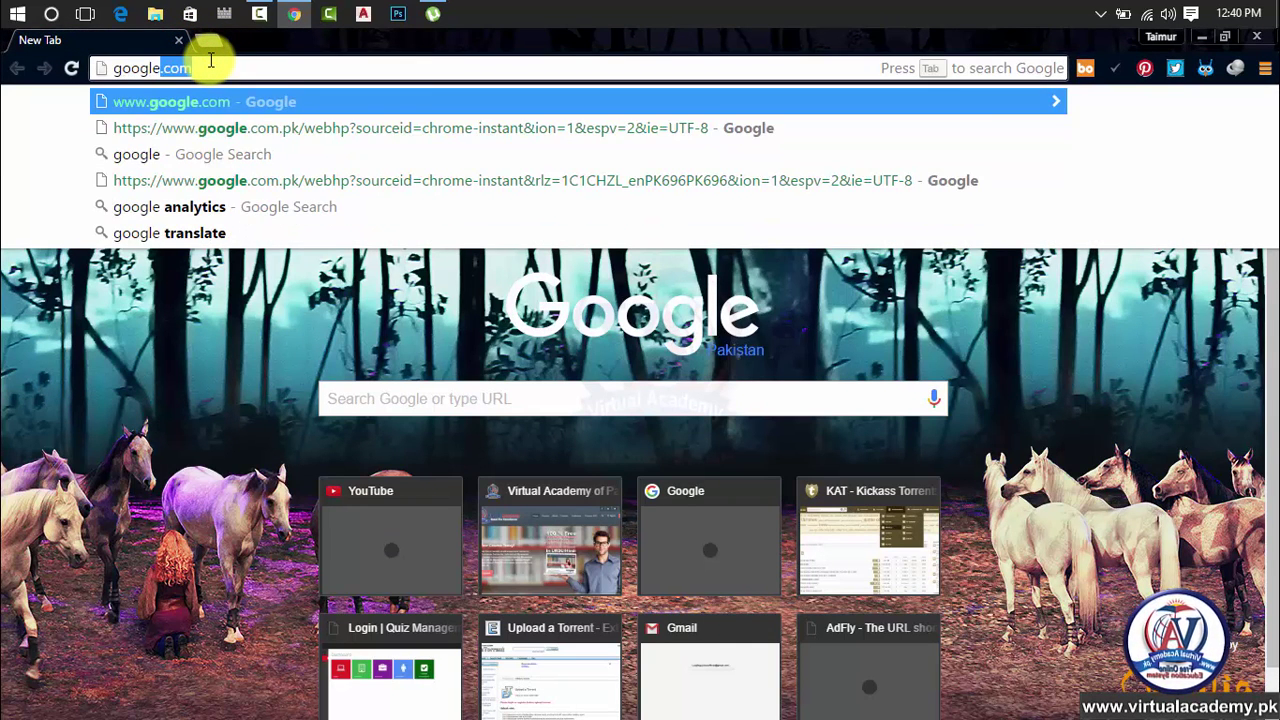
key("Return")
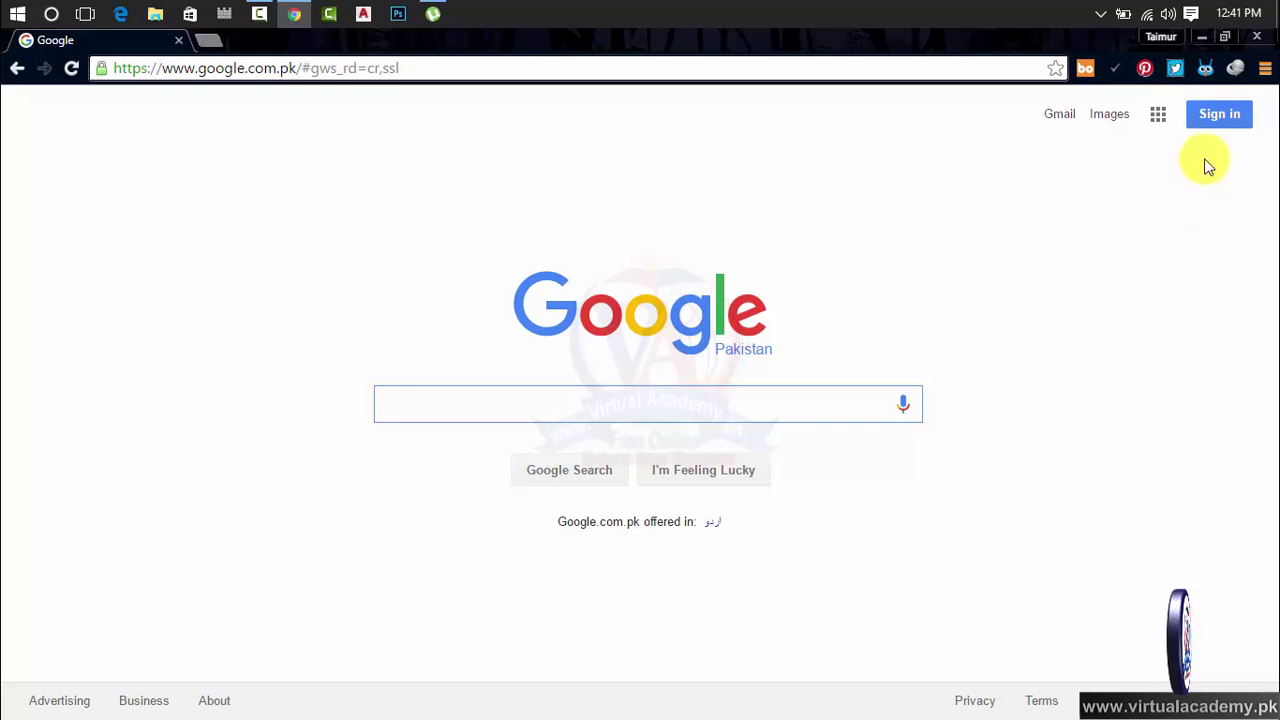
Sign in to the Google account from the Google homepage using the account password
left_click(1211, 112)
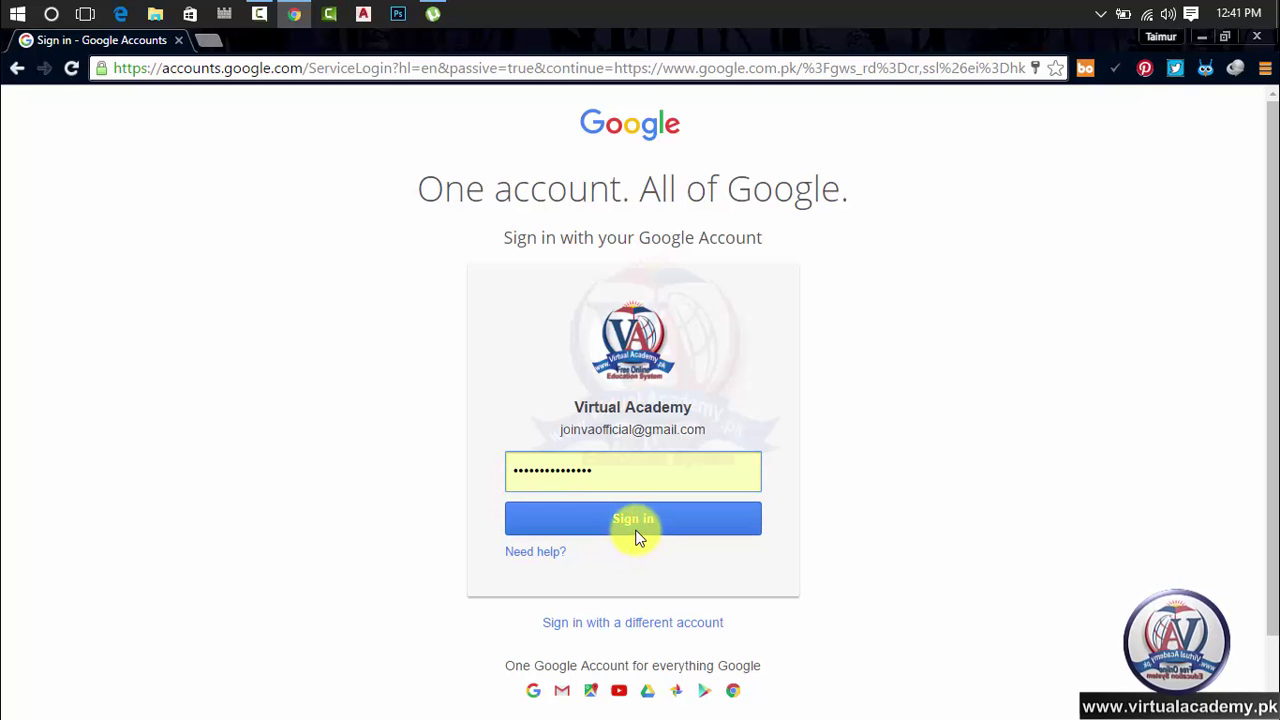
left_click(640, 524)
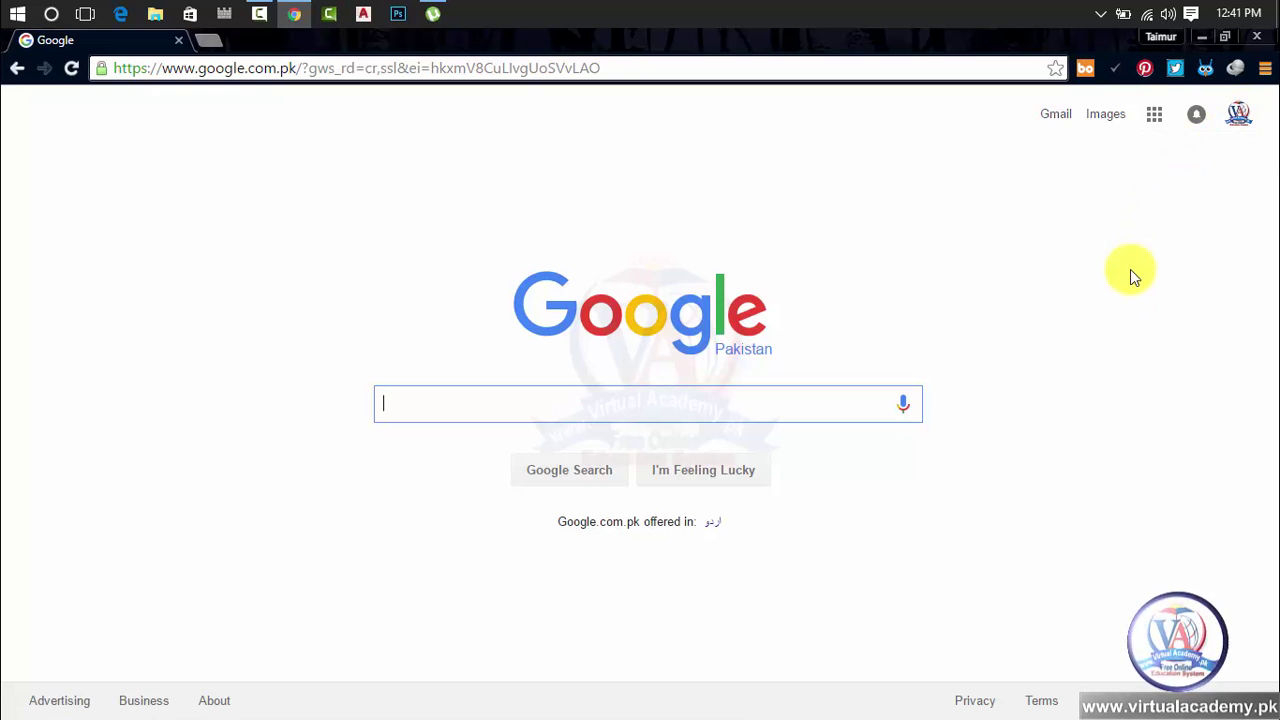
Launch Blogger from the More section of the Google apps grid
left_click(1155, 117)
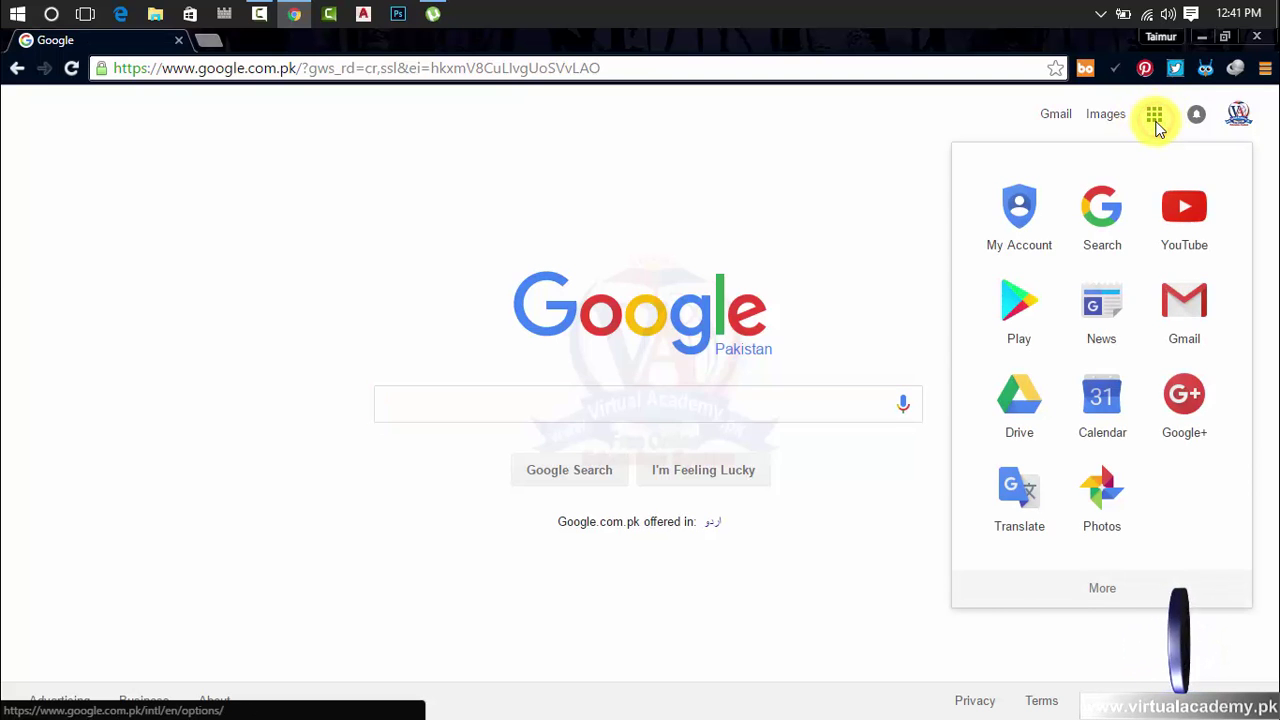
left_click(1104, 586)
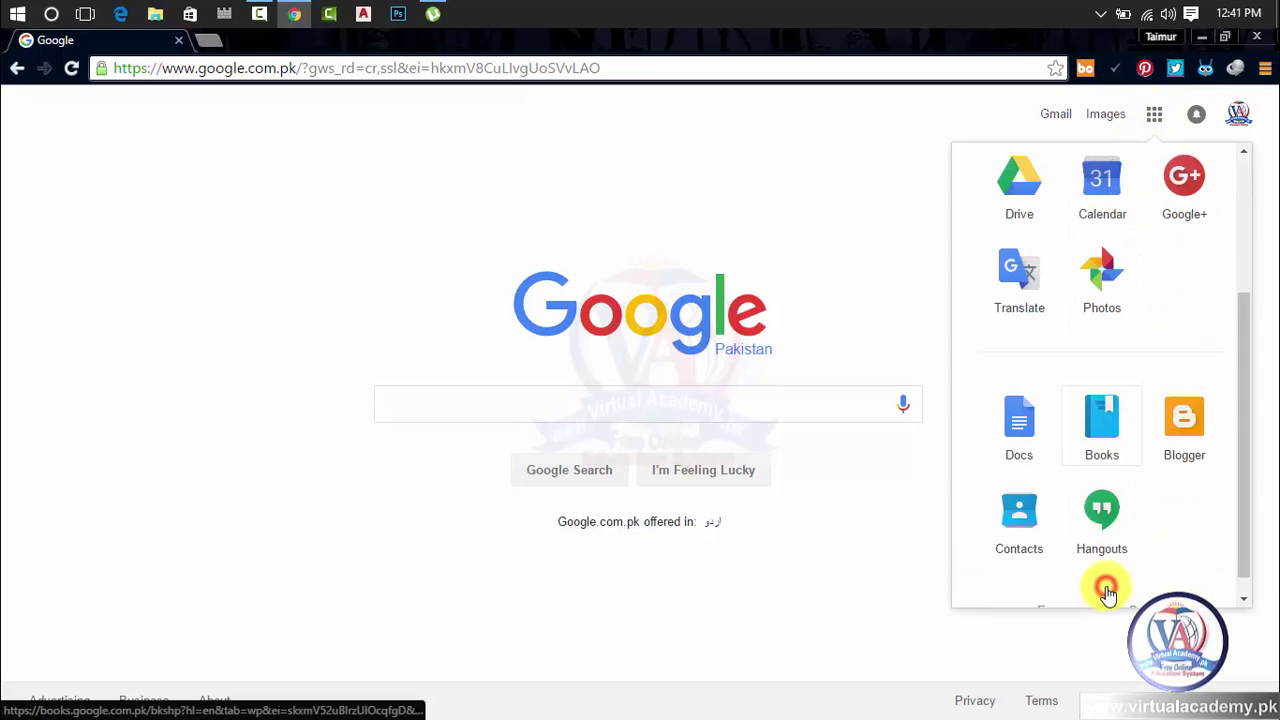
left_click(1186, 418)
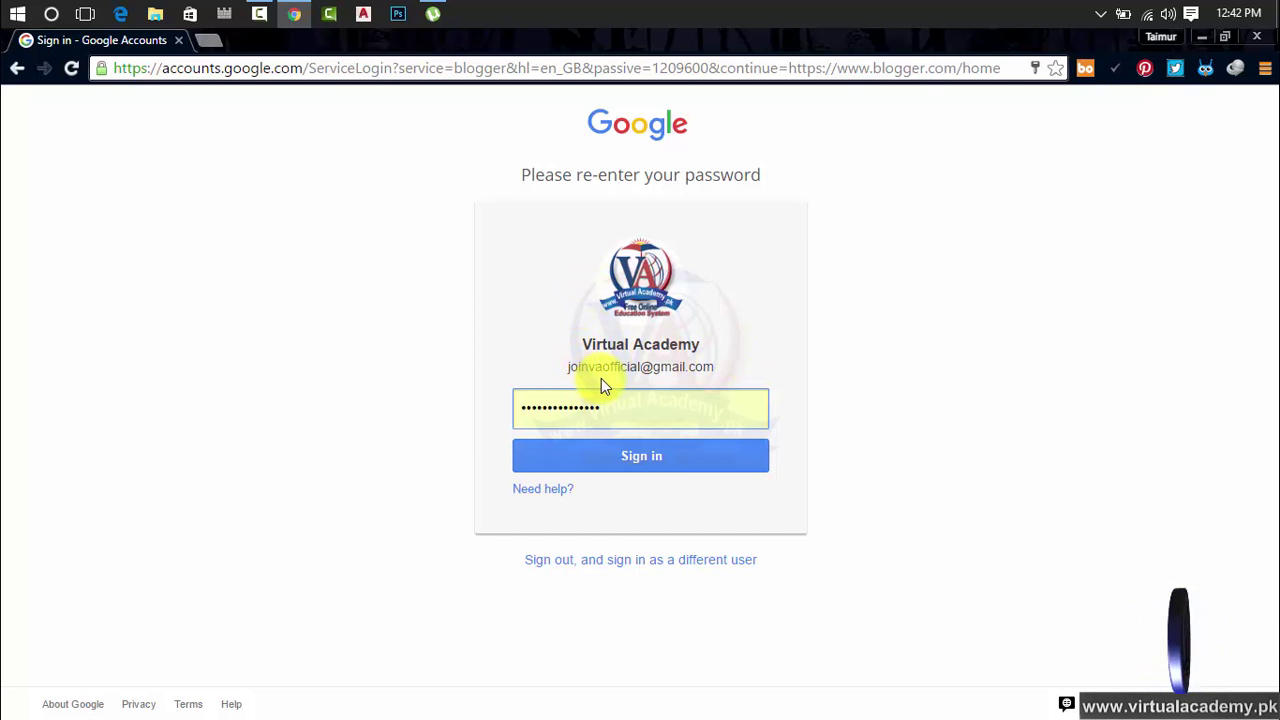
Submit the password for Blogger, and close the duplicate blogger.com tab opened meanwhile
left_click(643, 460)
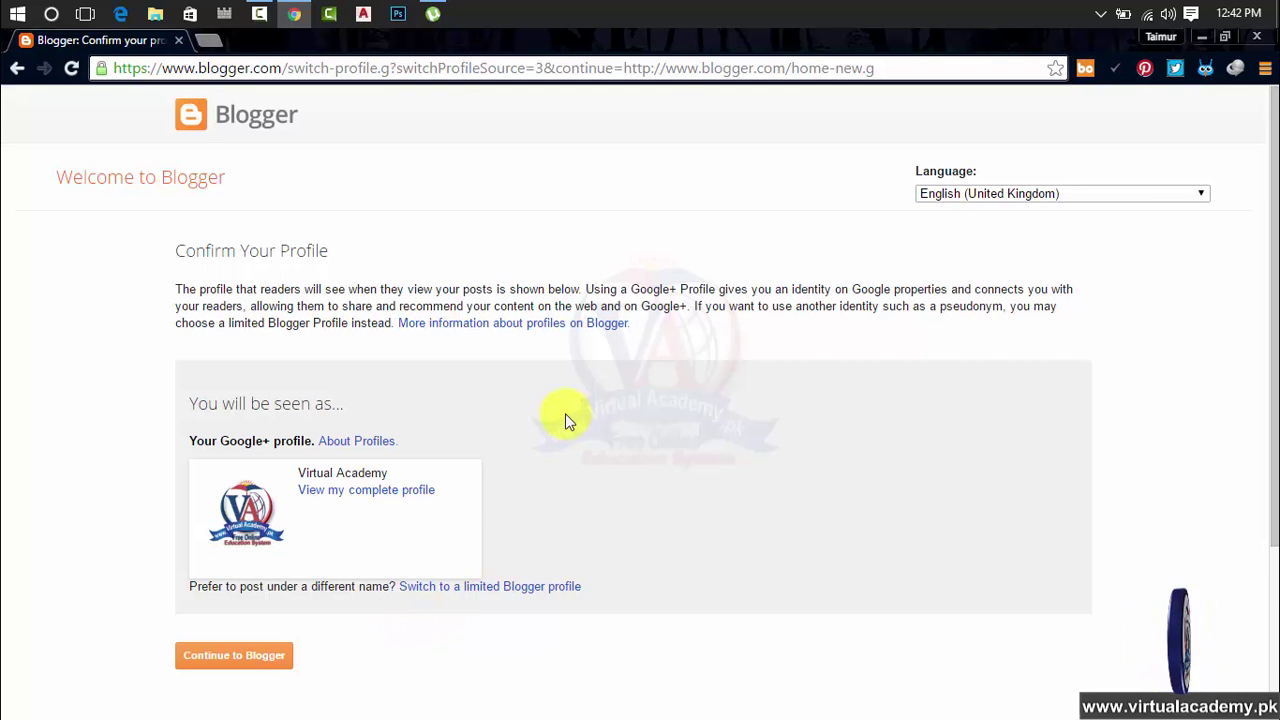
left_click(210, 40)
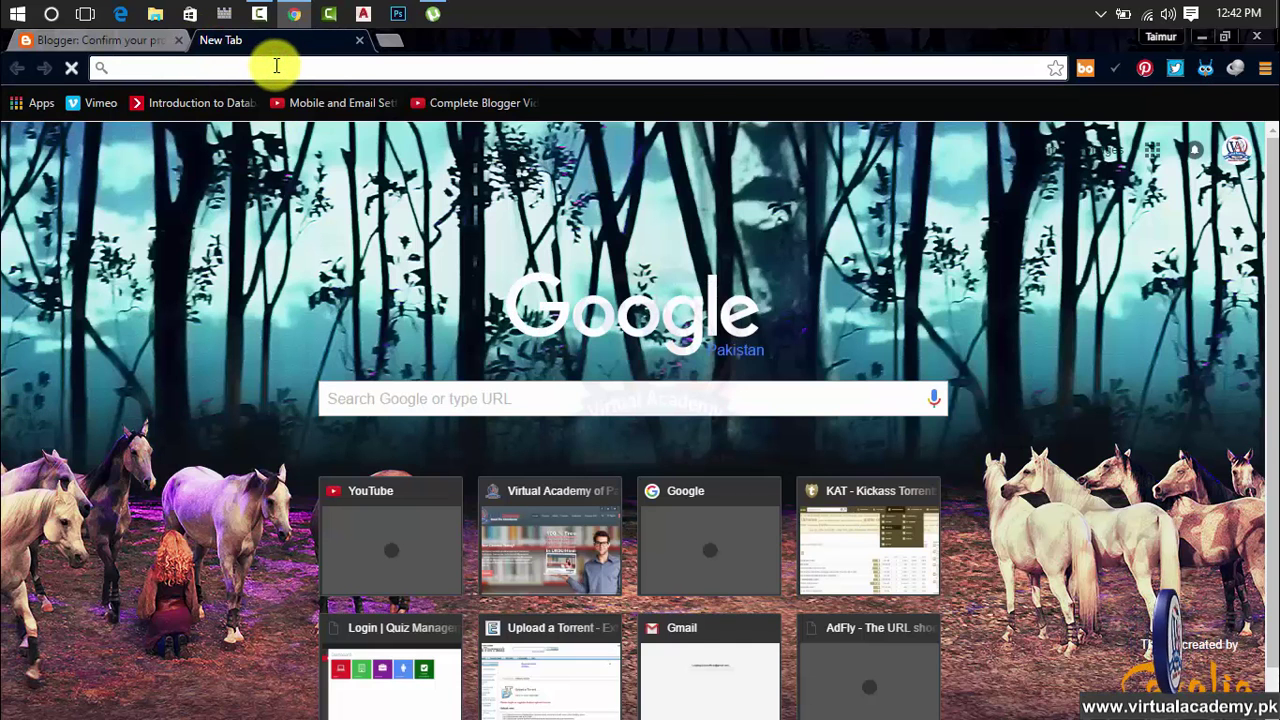
type("blo")
key("Return")
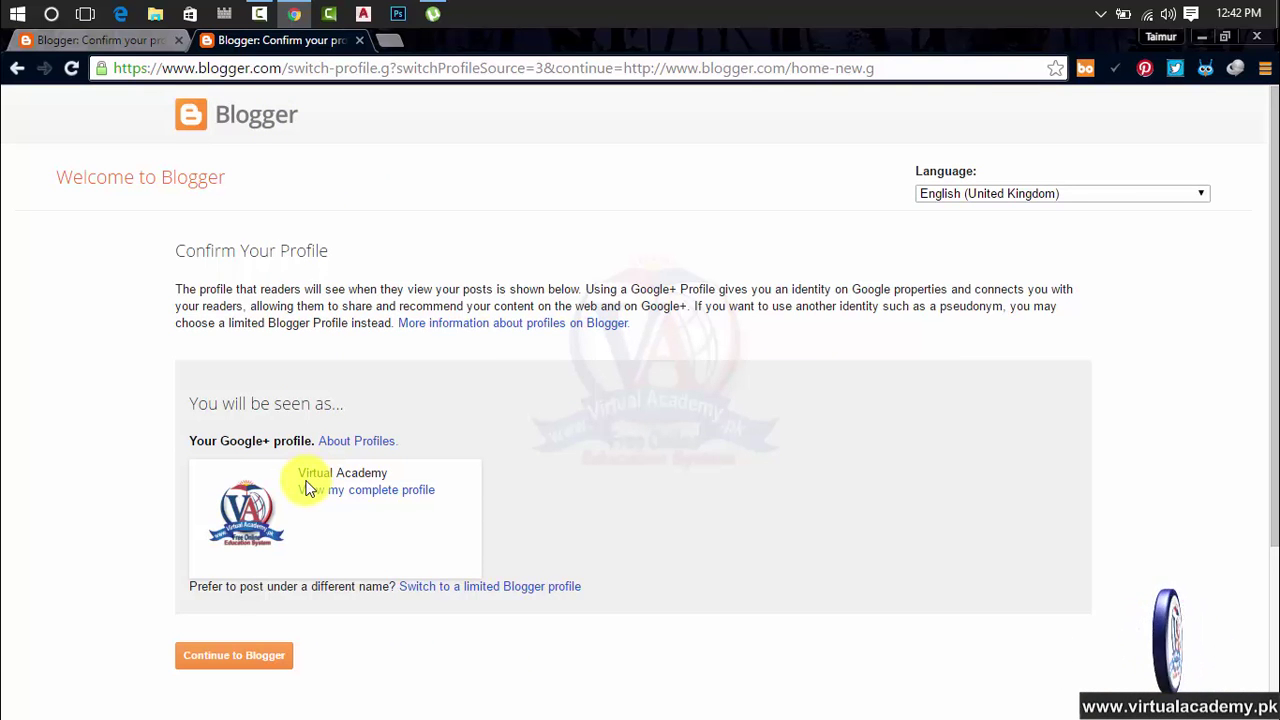
left_click(360, 40)
Review the Confirm Your Profile page and continue into Blogger with the Google+ profile
scroll(400, 366, "down", 3)
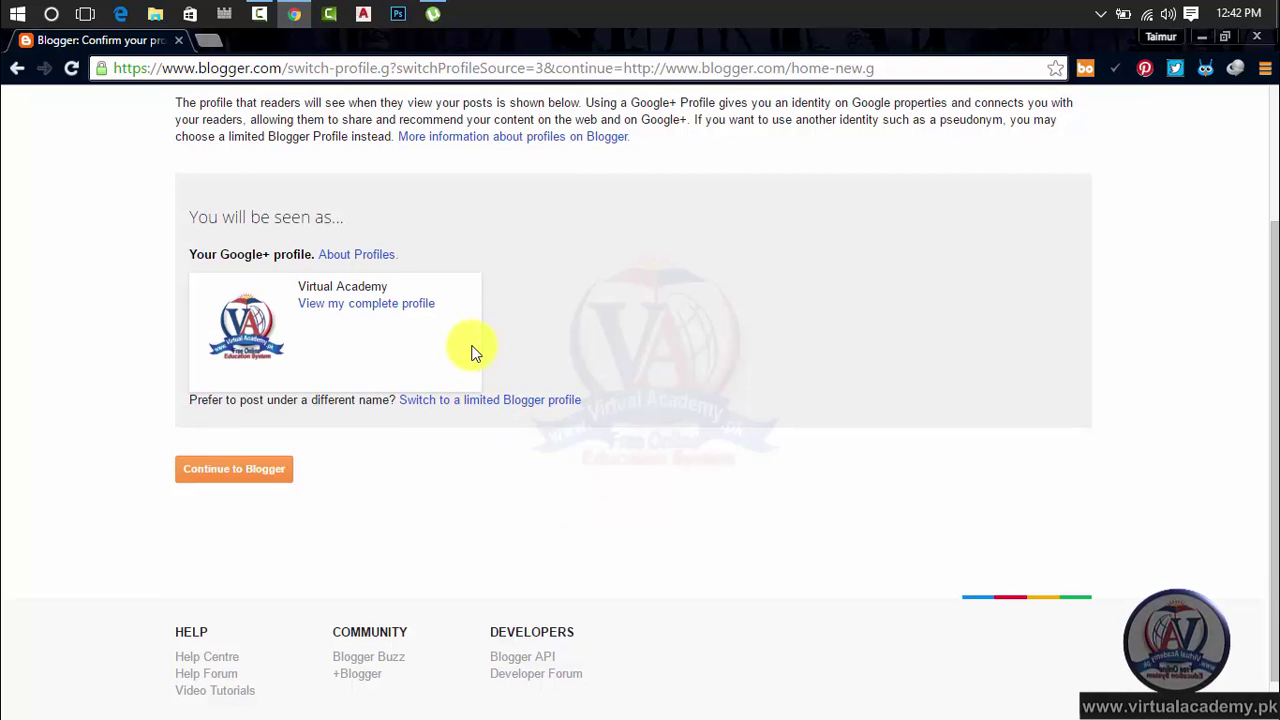
scroll(466, 343, "up", 3)
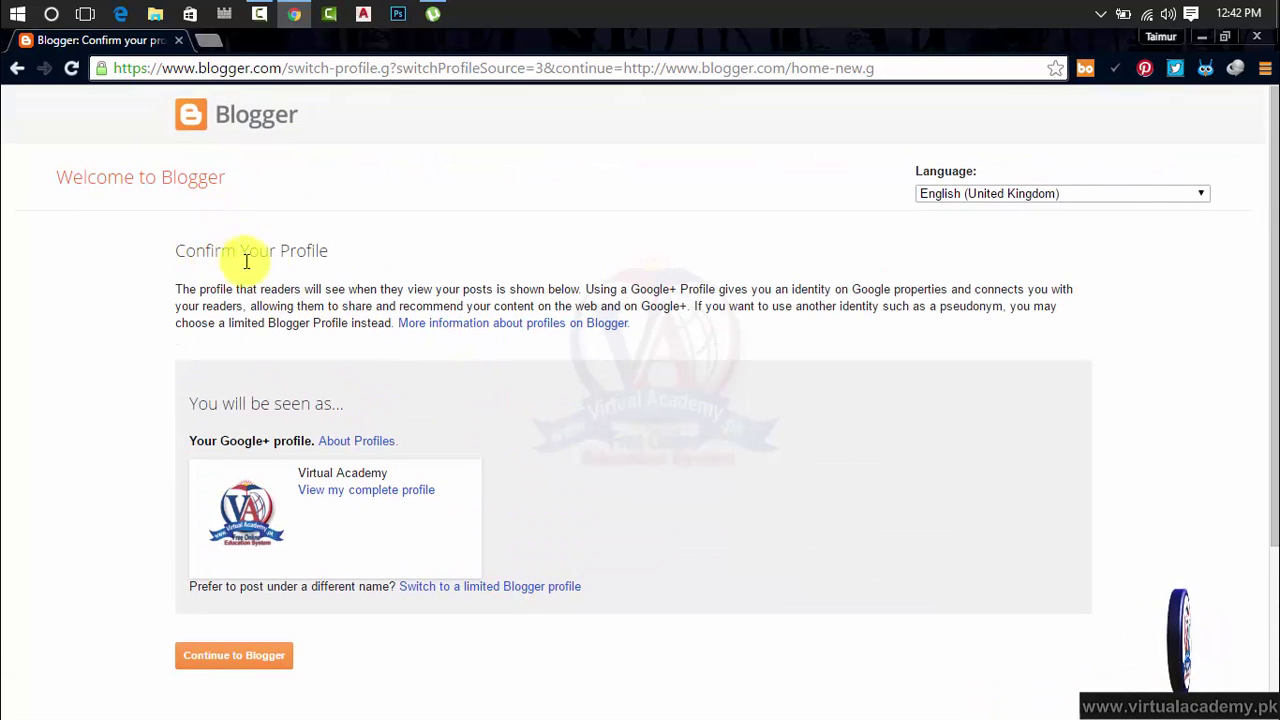
left_click_drag(330, 251, 149, 246)
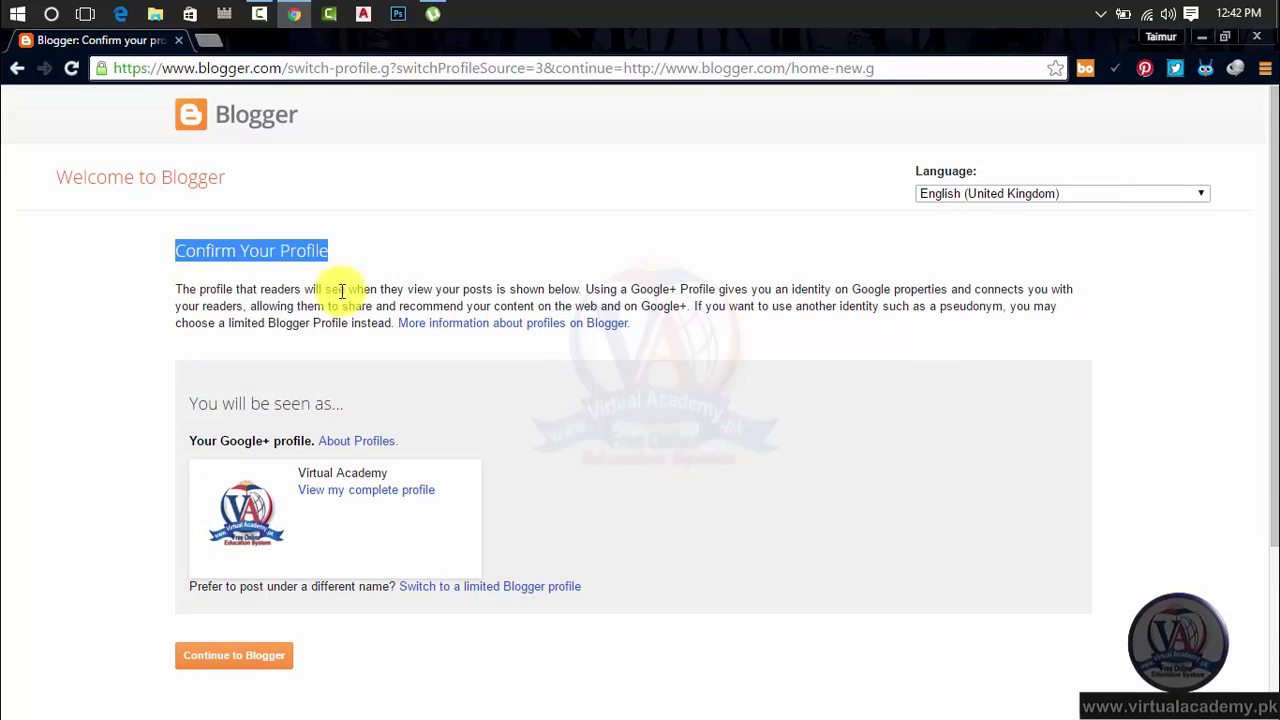
scroll(521, 348, "down", 3)
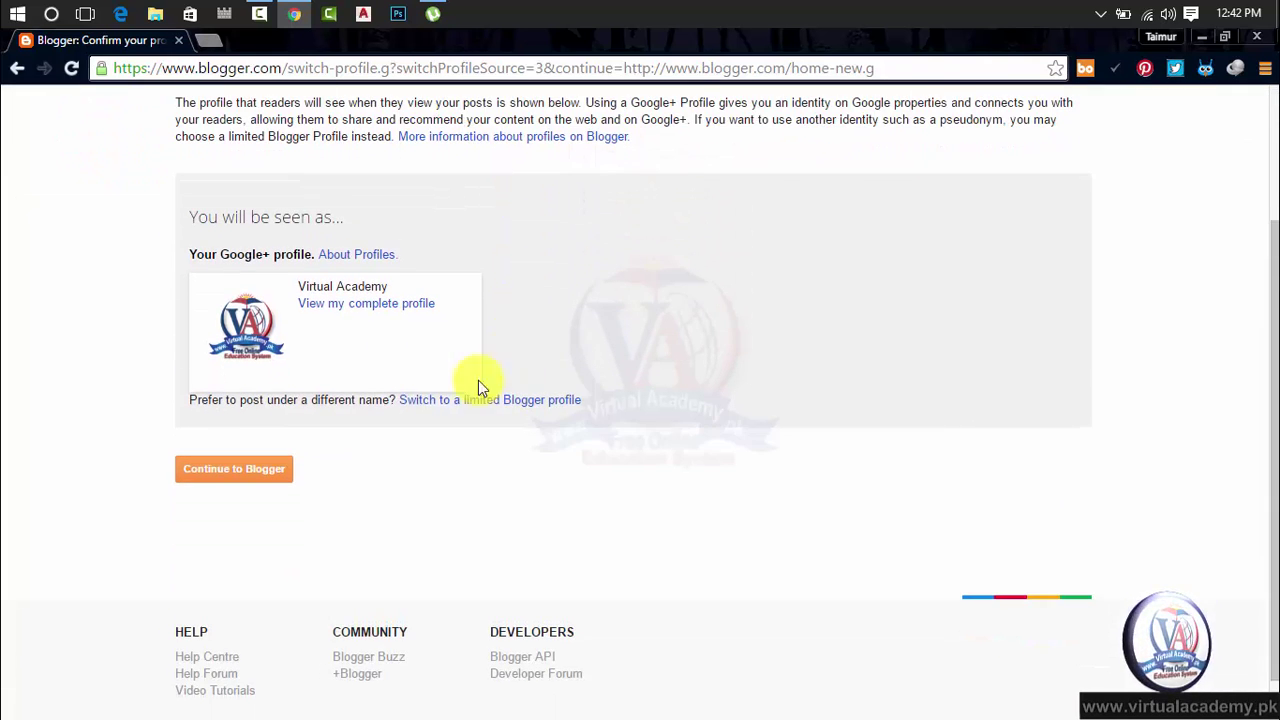
left_click(226, 478)
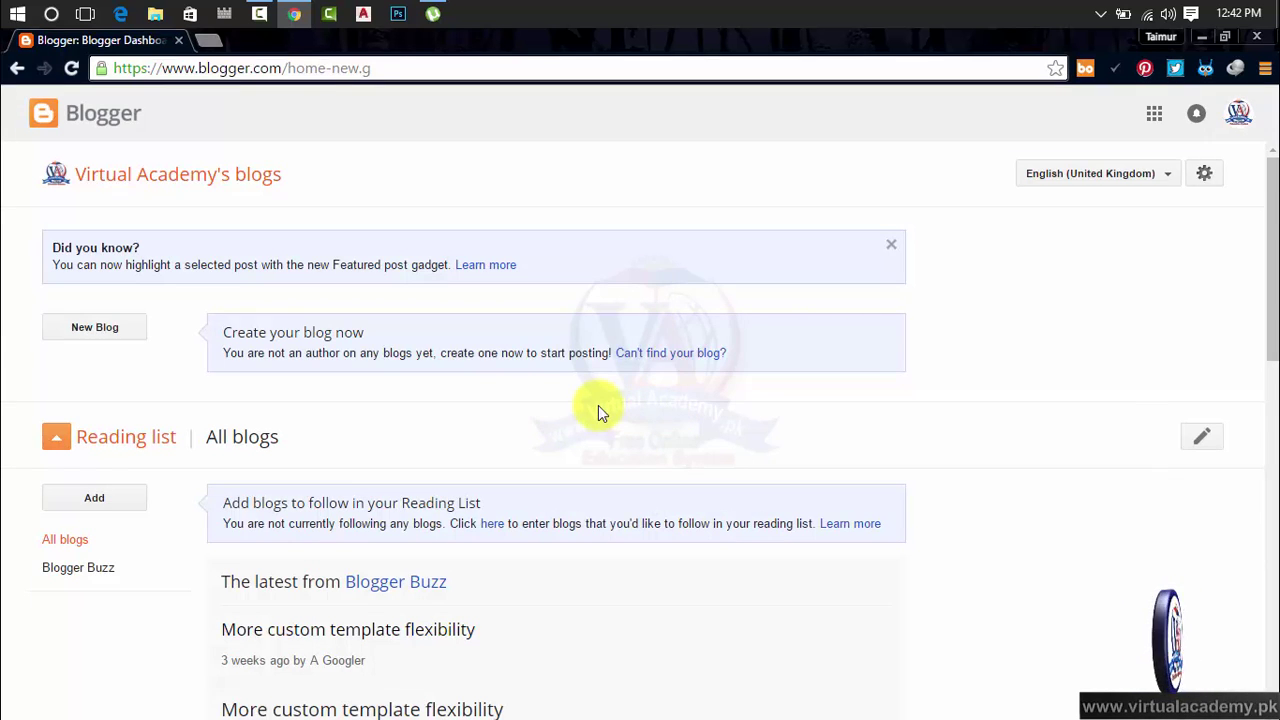
Scroll the empty blog dashboard and close the Did you know? Featured post tip
scroll(598, 405, "down", 1)
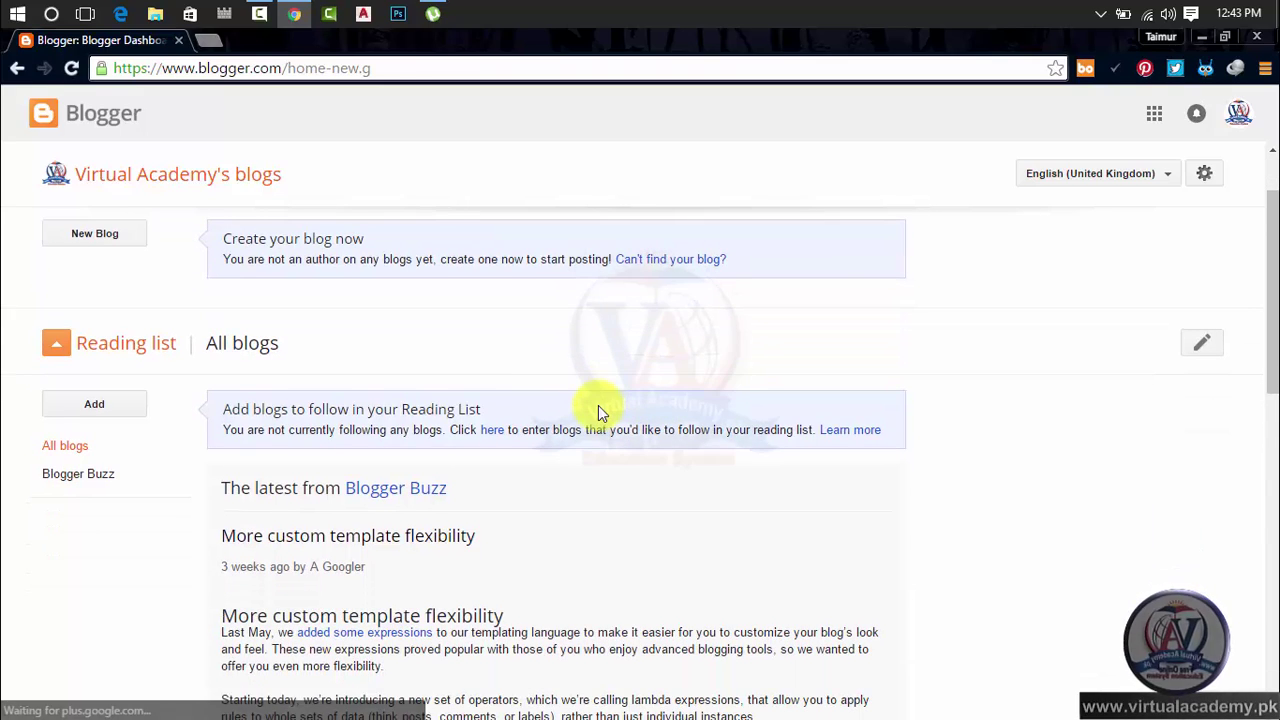
scroll(600, 412, "down", 7)
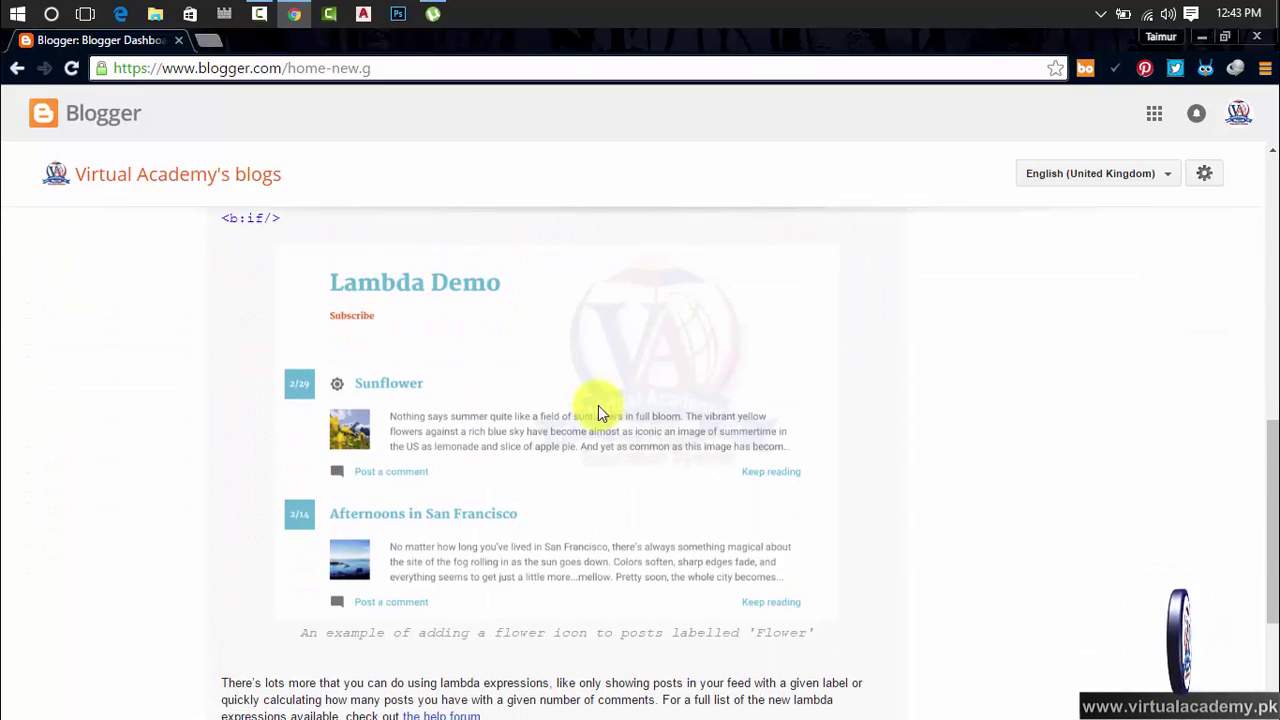
scroll(600, 412, "up", 3)
scroll(600, 412, "up", 5)
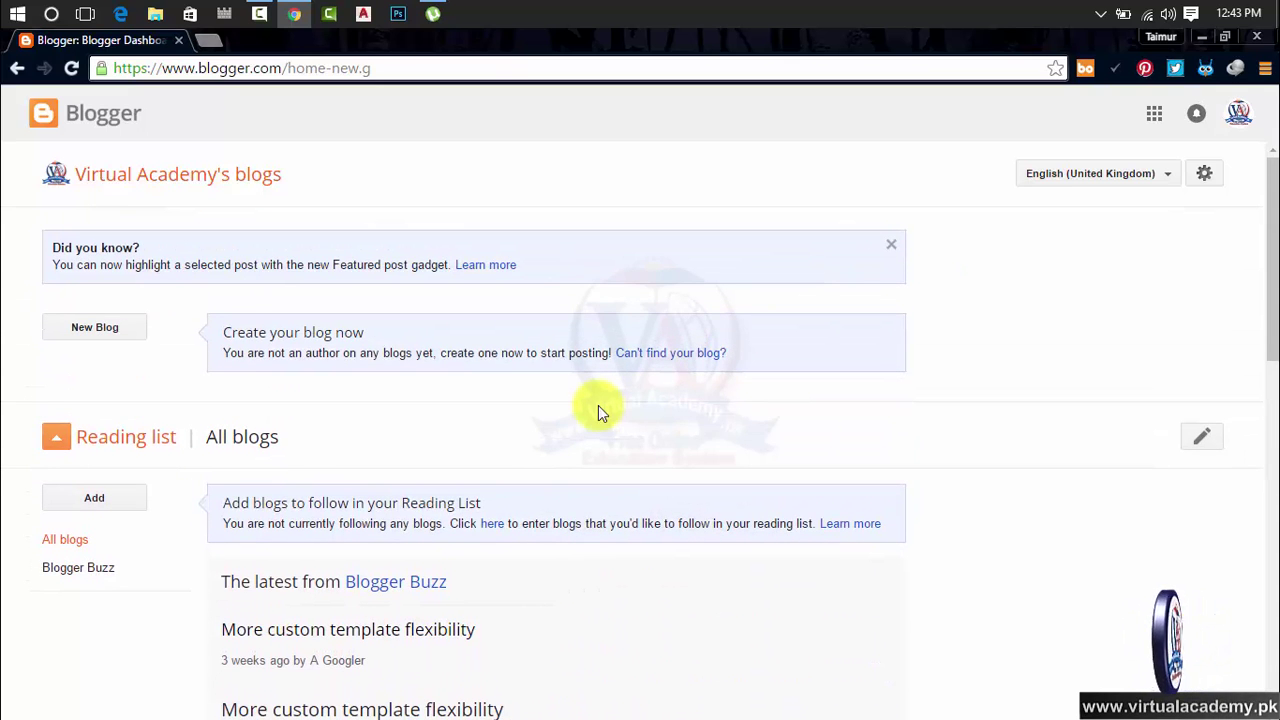
left_click(891, 247)
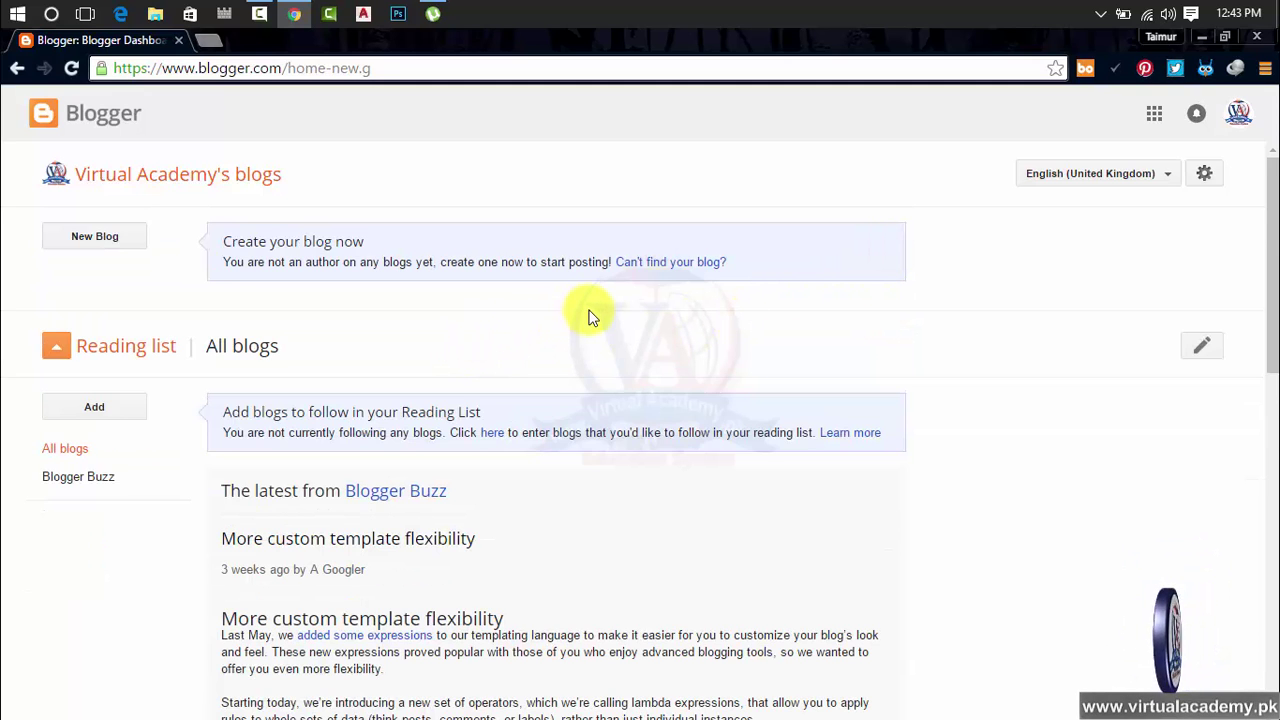
Open the New Blog form, close it once, and reopen it to enter a title
left_click(95, 237)
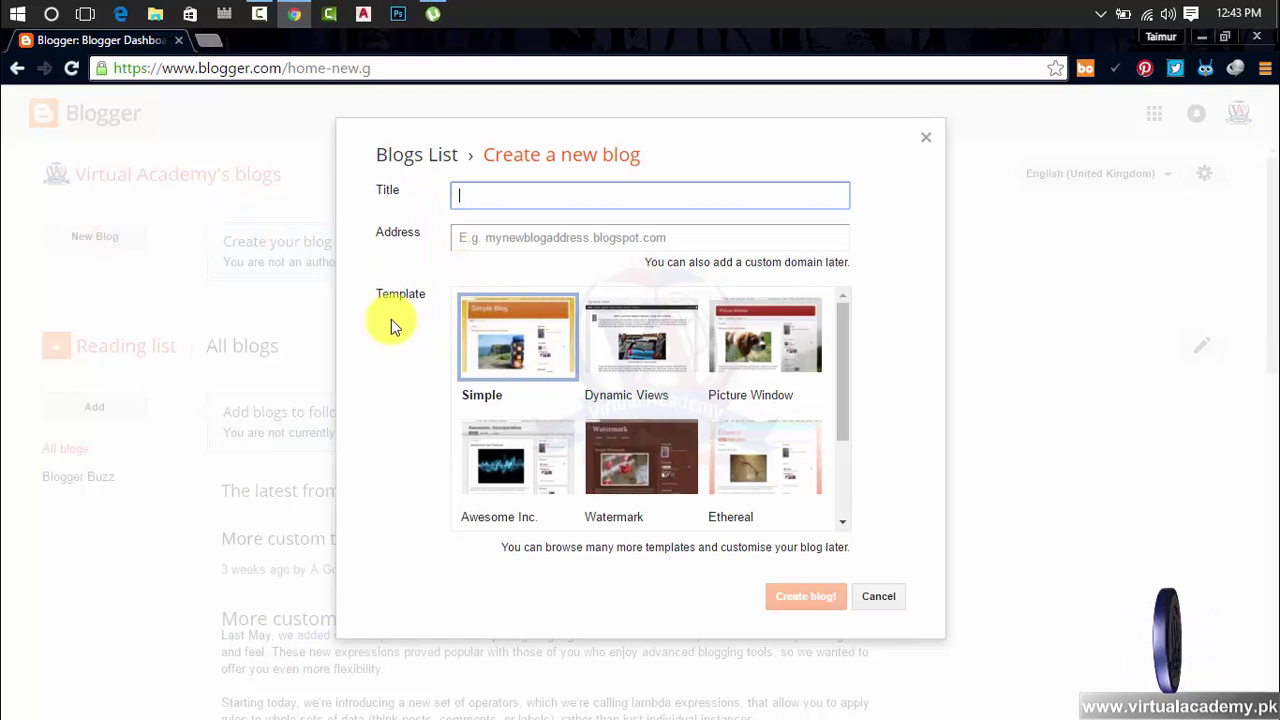
left_click_drag(837, 328, 839, 476)
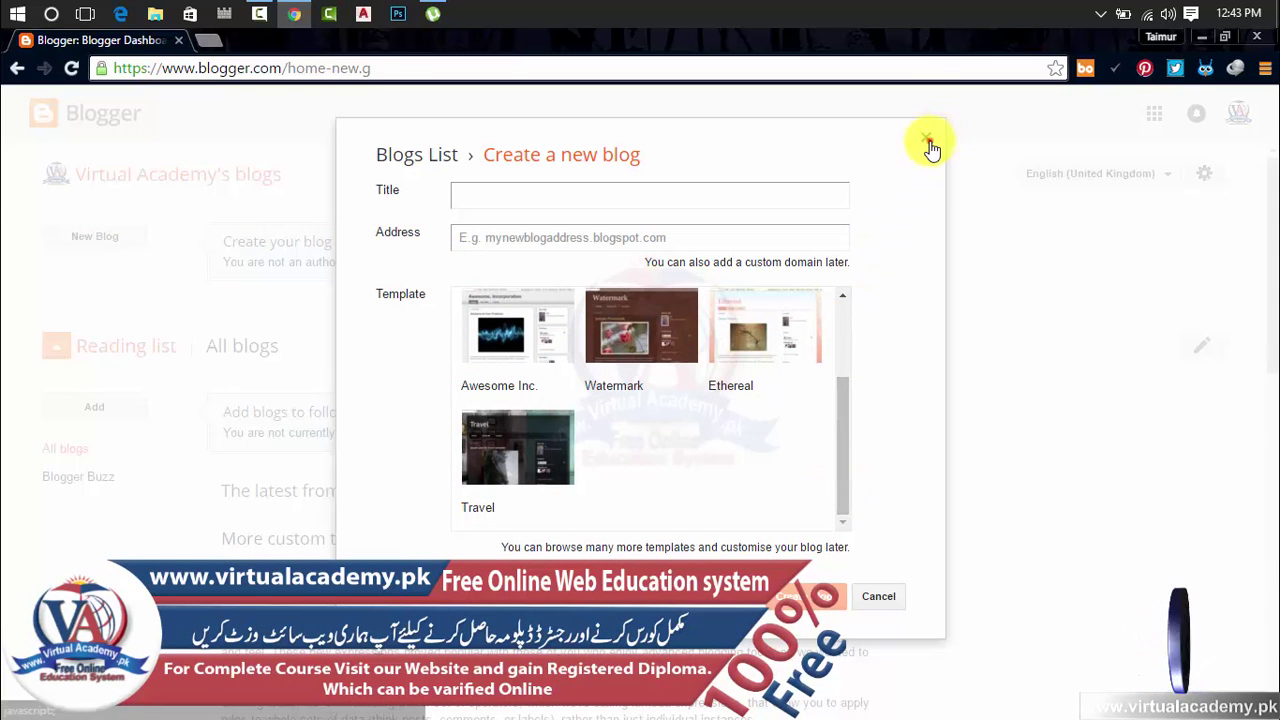
left_click(926, 138)
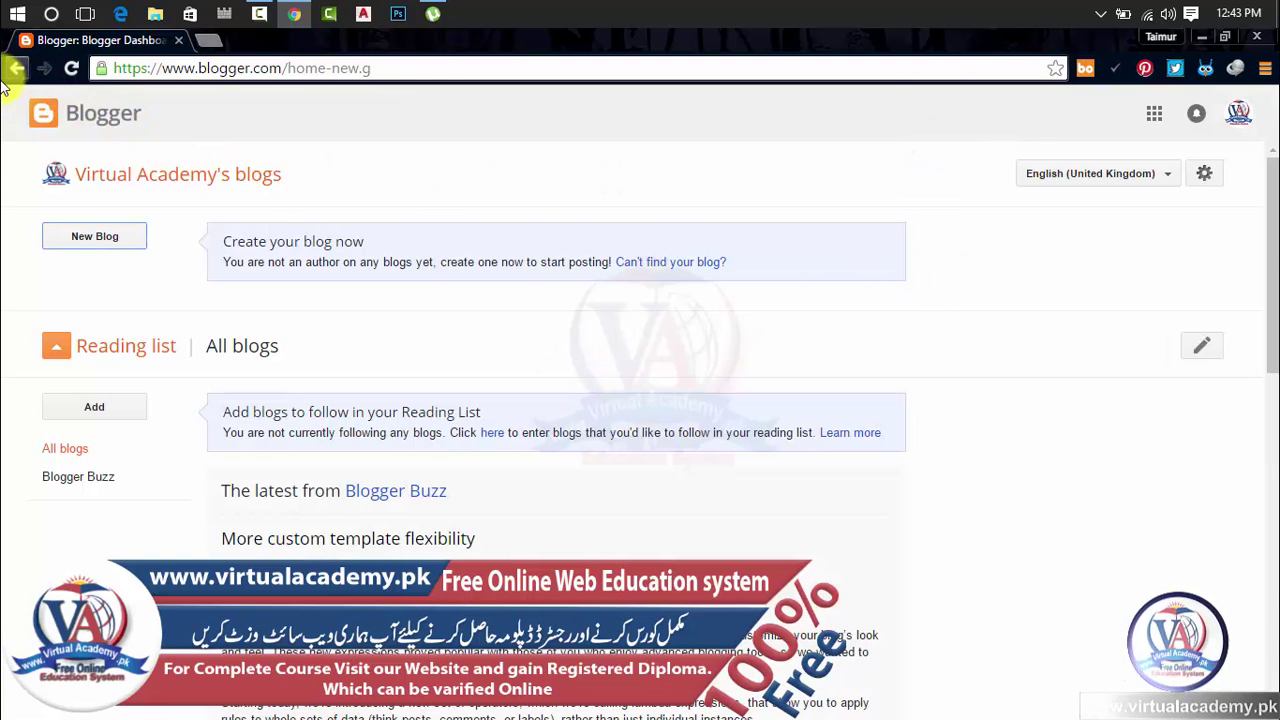
left_click(95, 244)
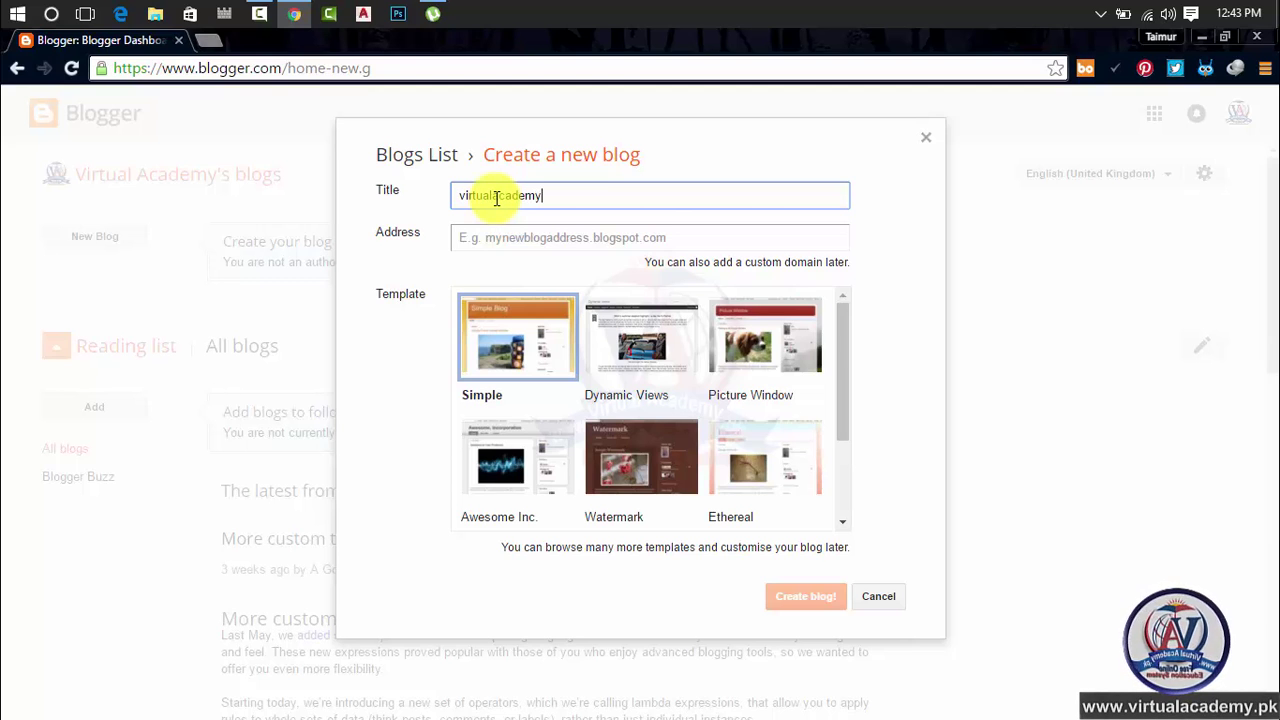
Retype 'Academy' and replace the lowercase v with a capital V so the title reads 'Virtual Academy'
key("BackSpace")
key("BackSpace")
key("BackSpace")
key("BackSpace")
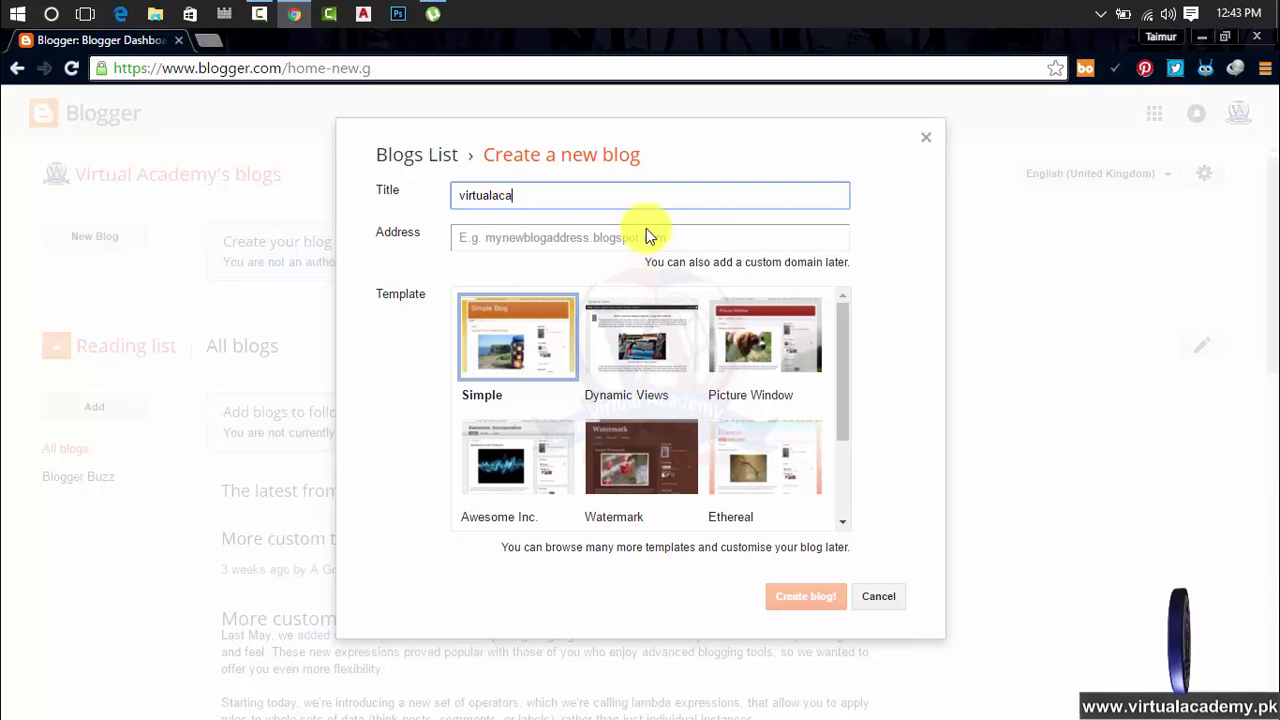
key("BackSpace")
key("BackSpace")
key("BackSpace")
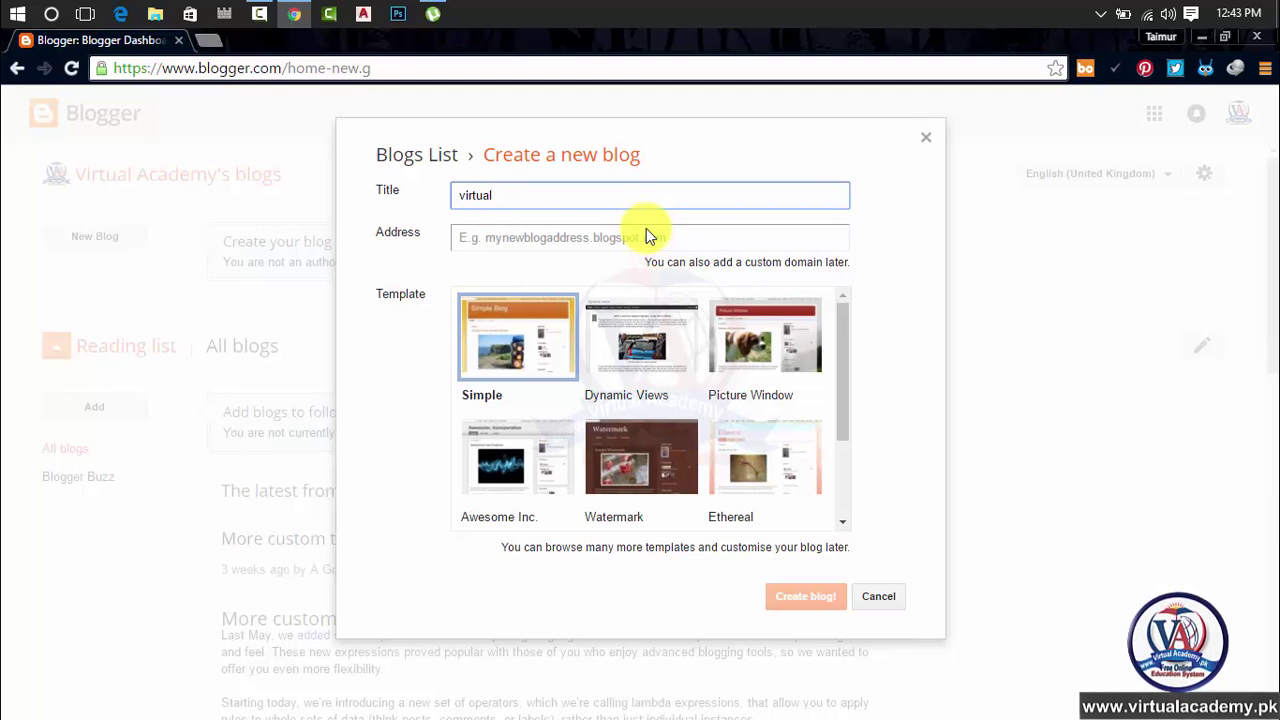
type("Academy")
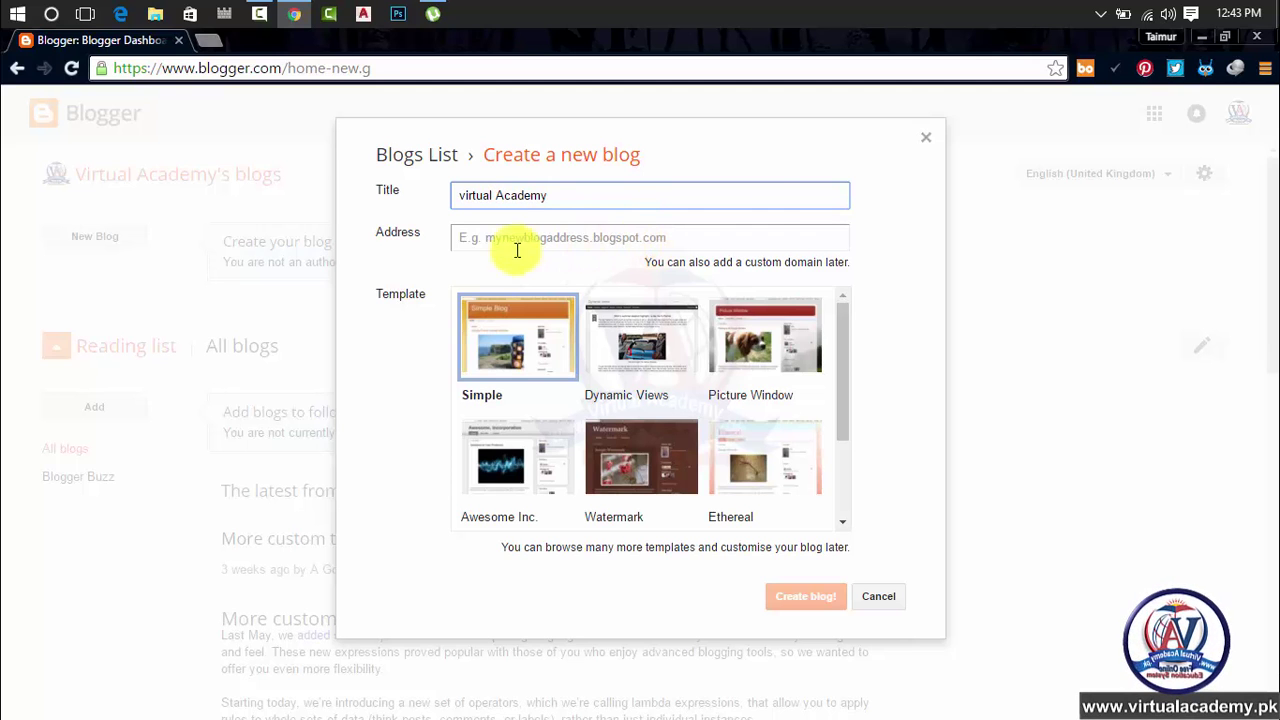
left_click(465, 195)
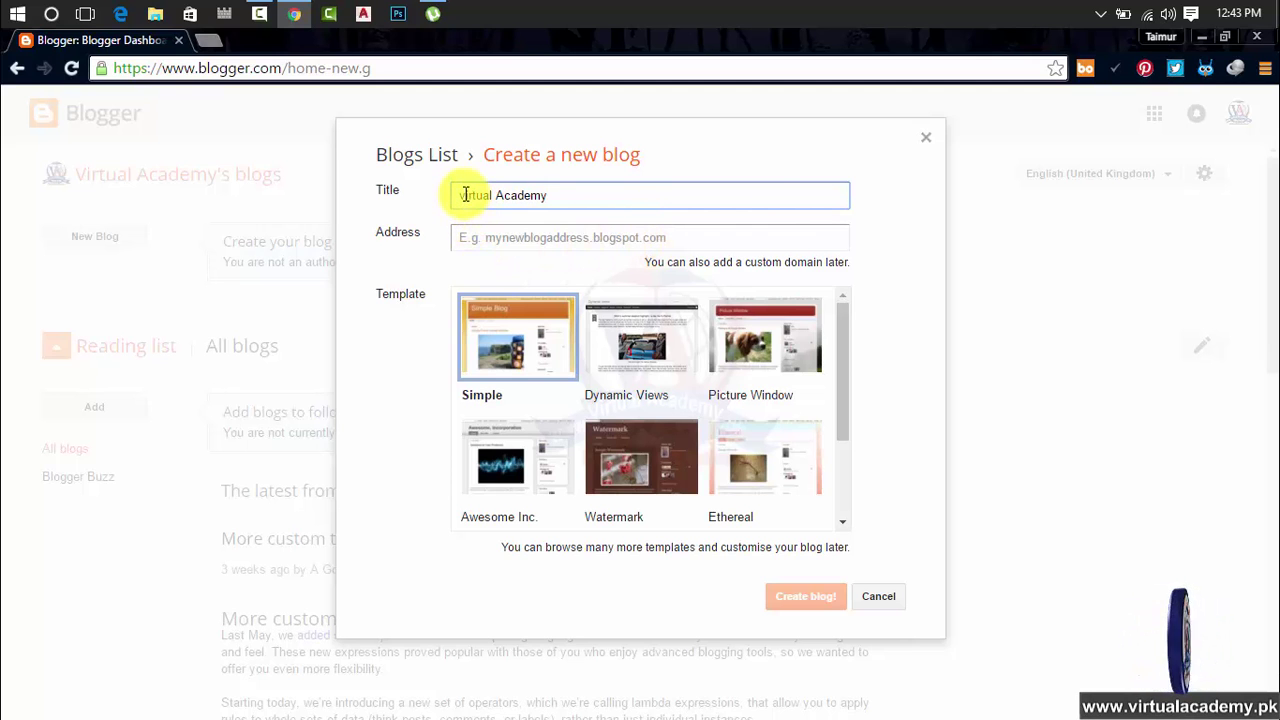
key("BackSpace")
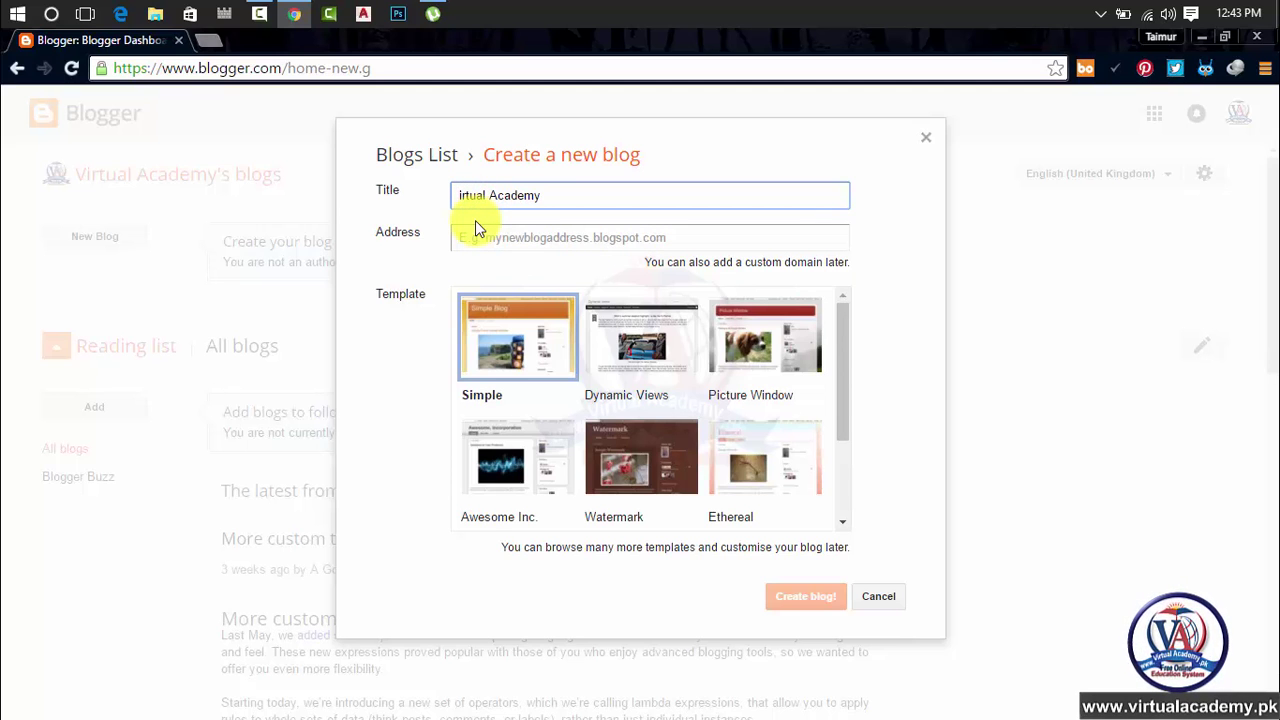
type("V")
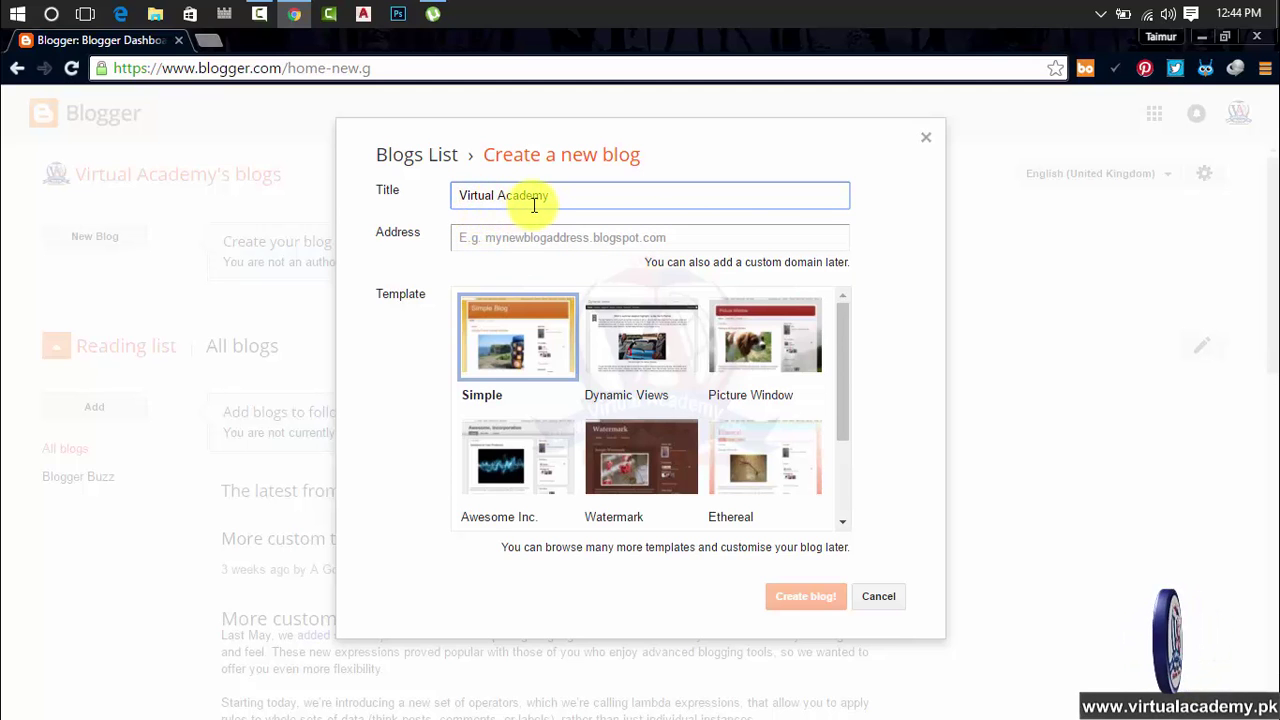
left_click(508, 237)
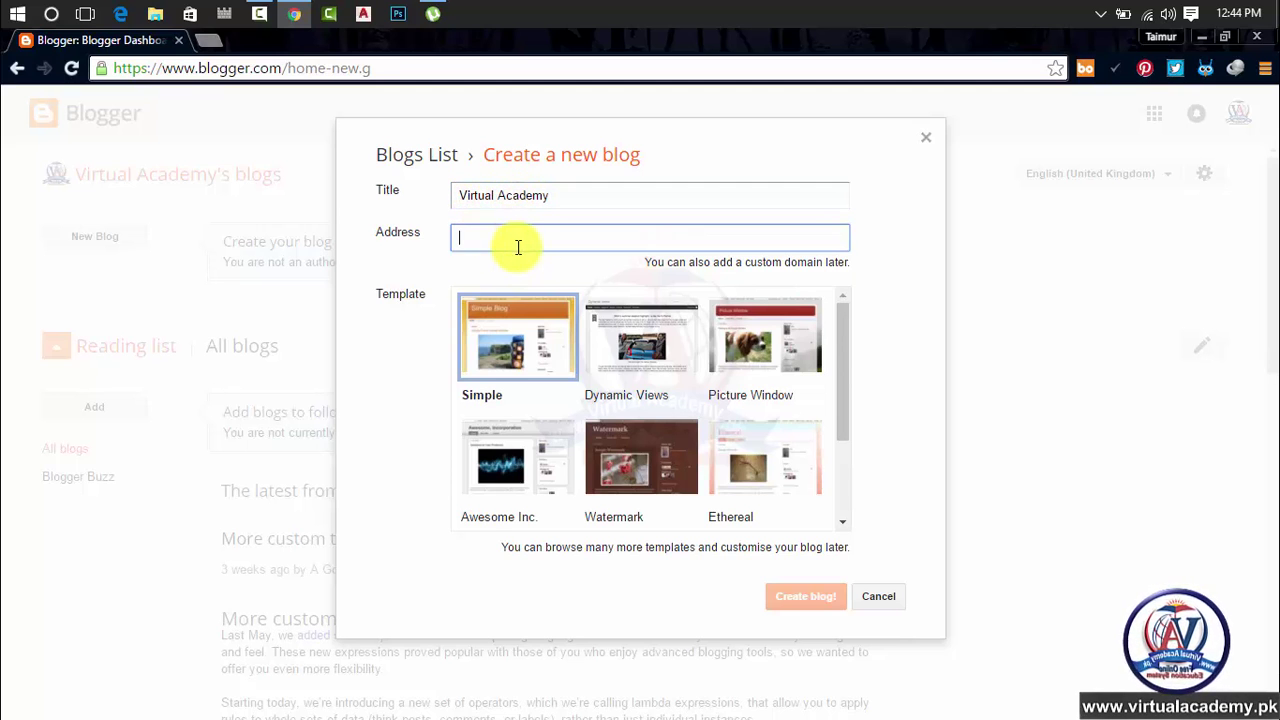
Enter 'virtualacademy' as the blog address and run the availability check
left_click(584, 199)
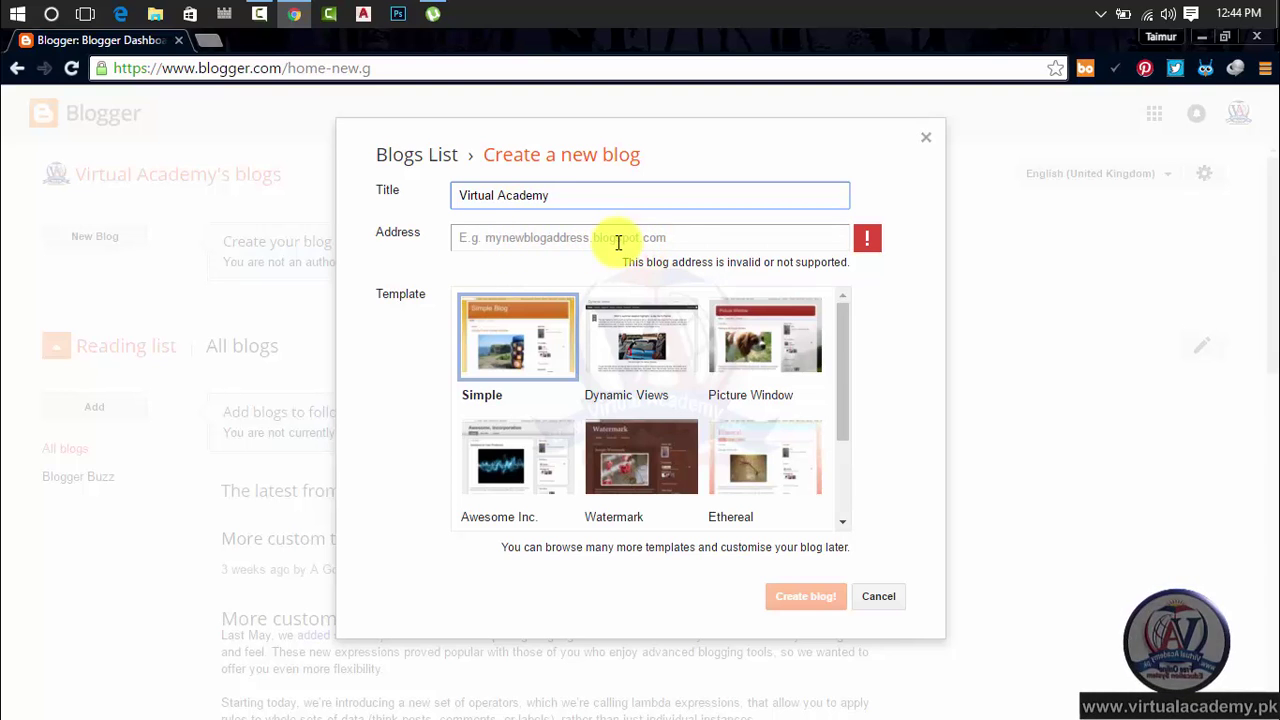
left_click(565, 240)
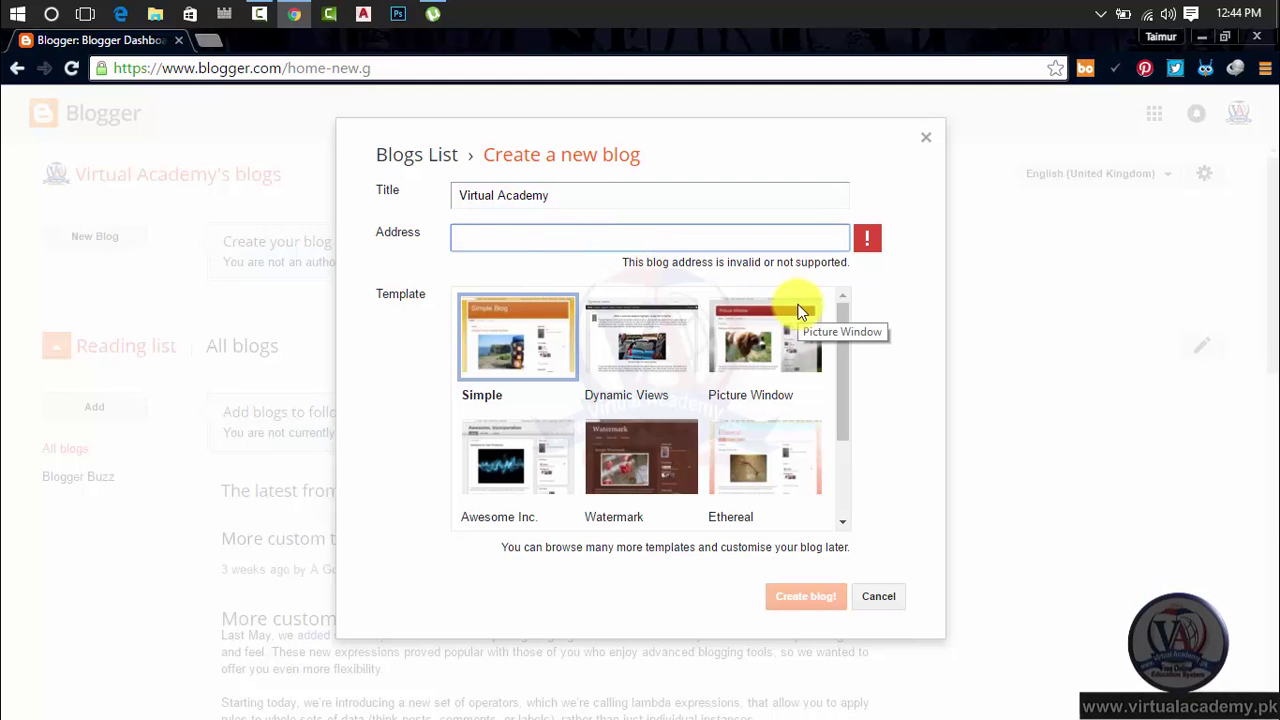
type("virtua")
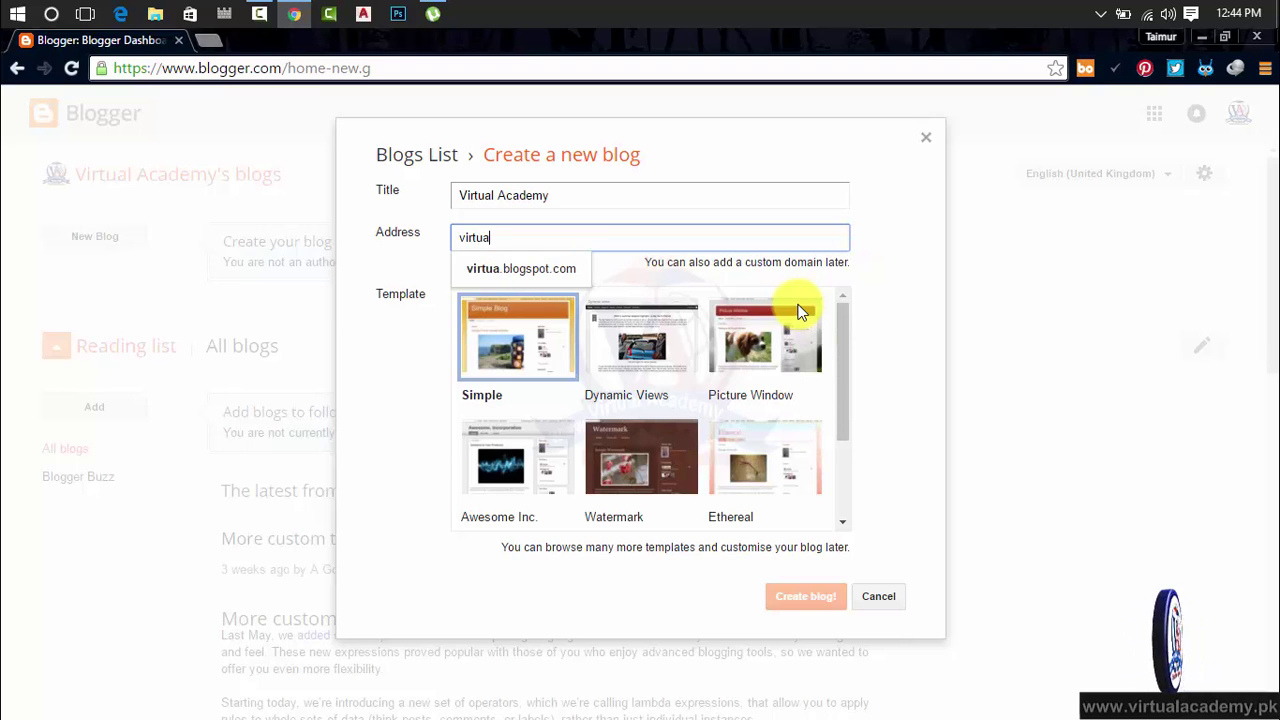
type("lacademy.blogspot.com")
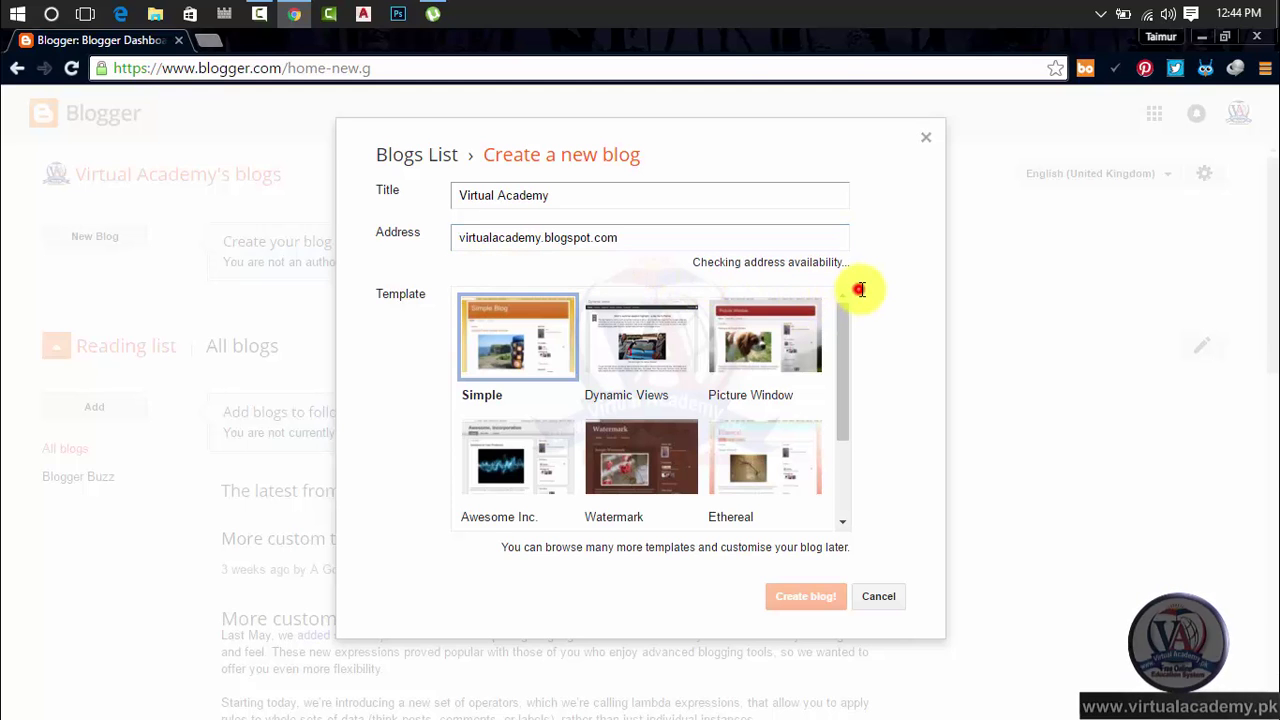
left_click(858, 291)
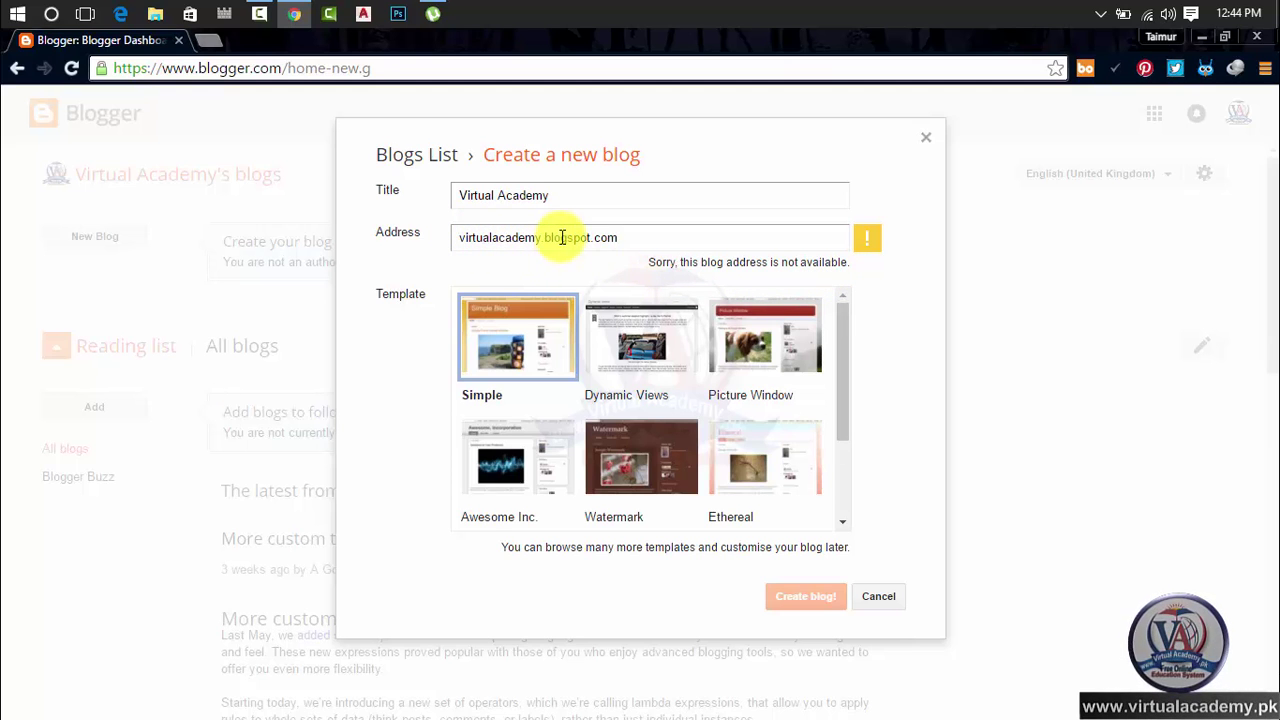
Try the address 'joinvirtualacademy', then remove the 'join' prefix again
left_click(461, 236)
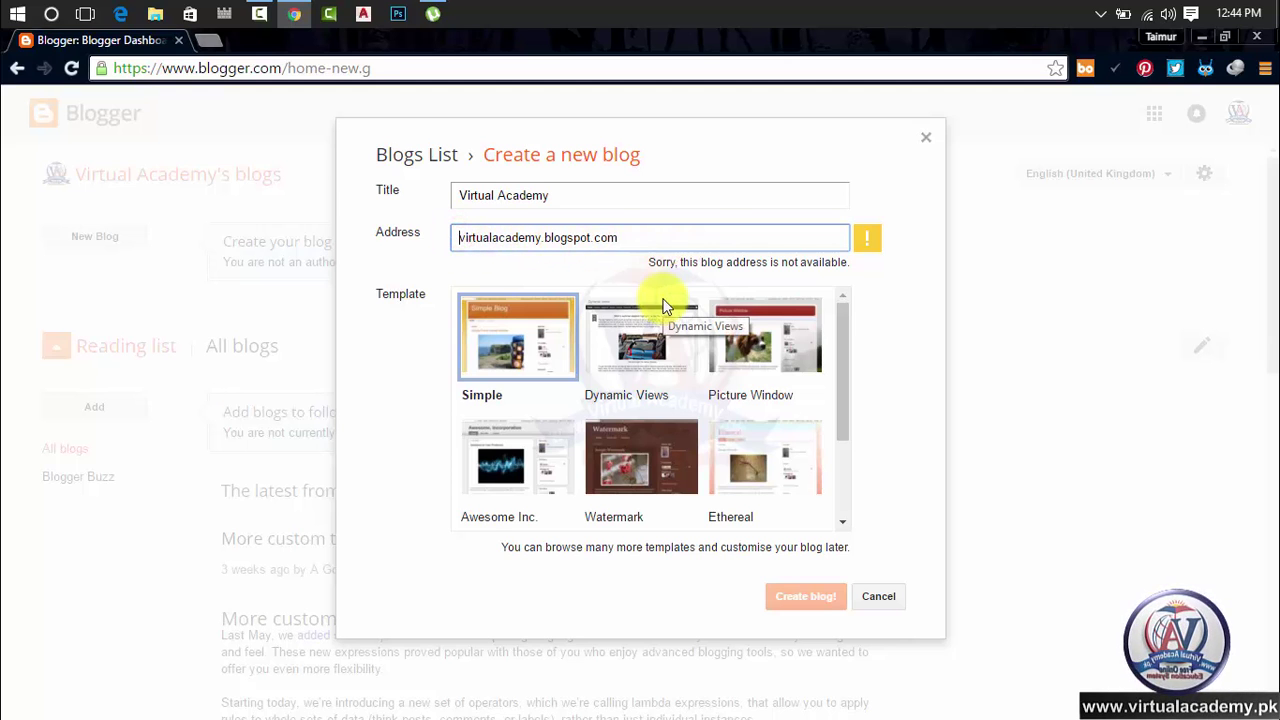
type("join")
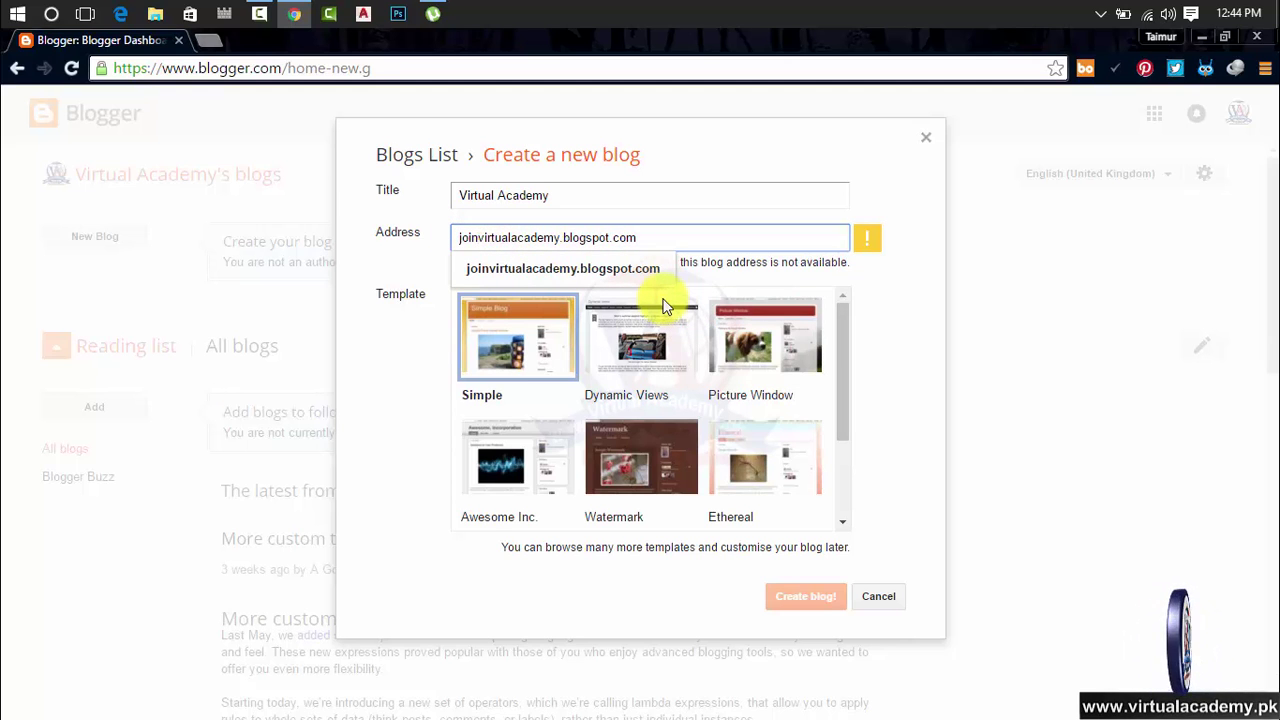
left_click(954, 330)
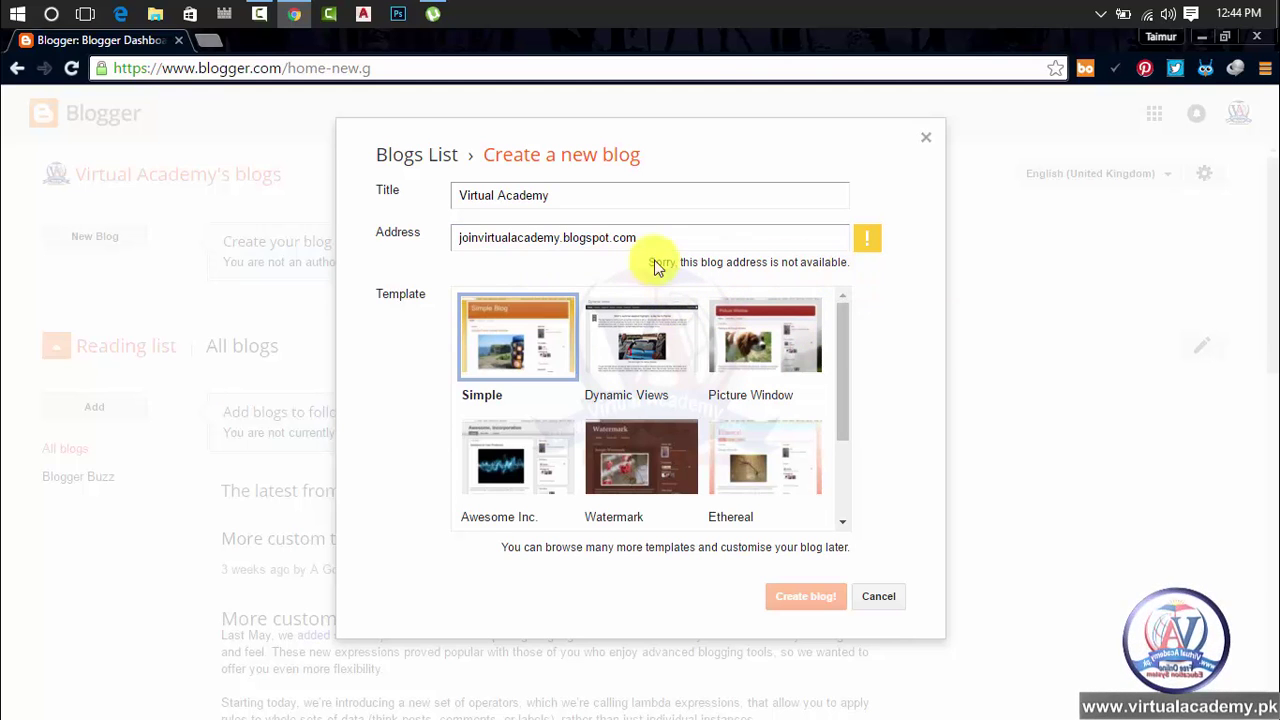
left_click(478, 240)
key("BackSpace")
key("BackSpace")
key("BackSpace")
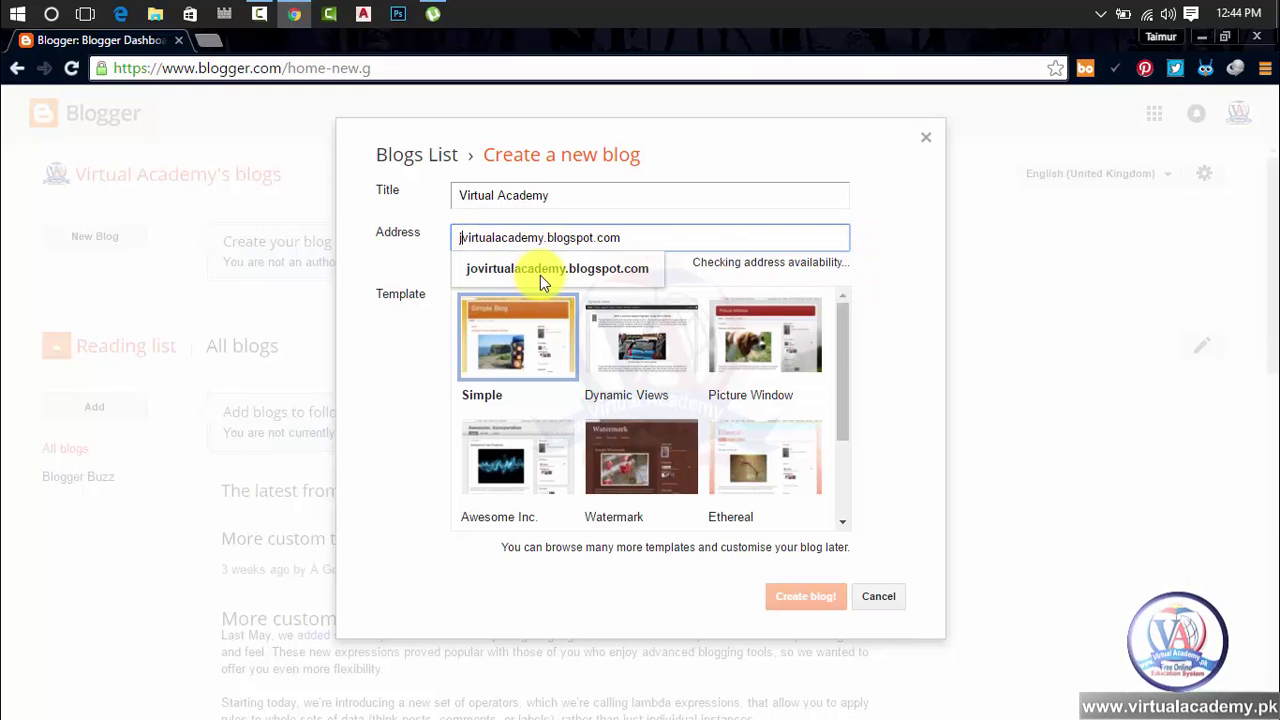
key("BackSpace")
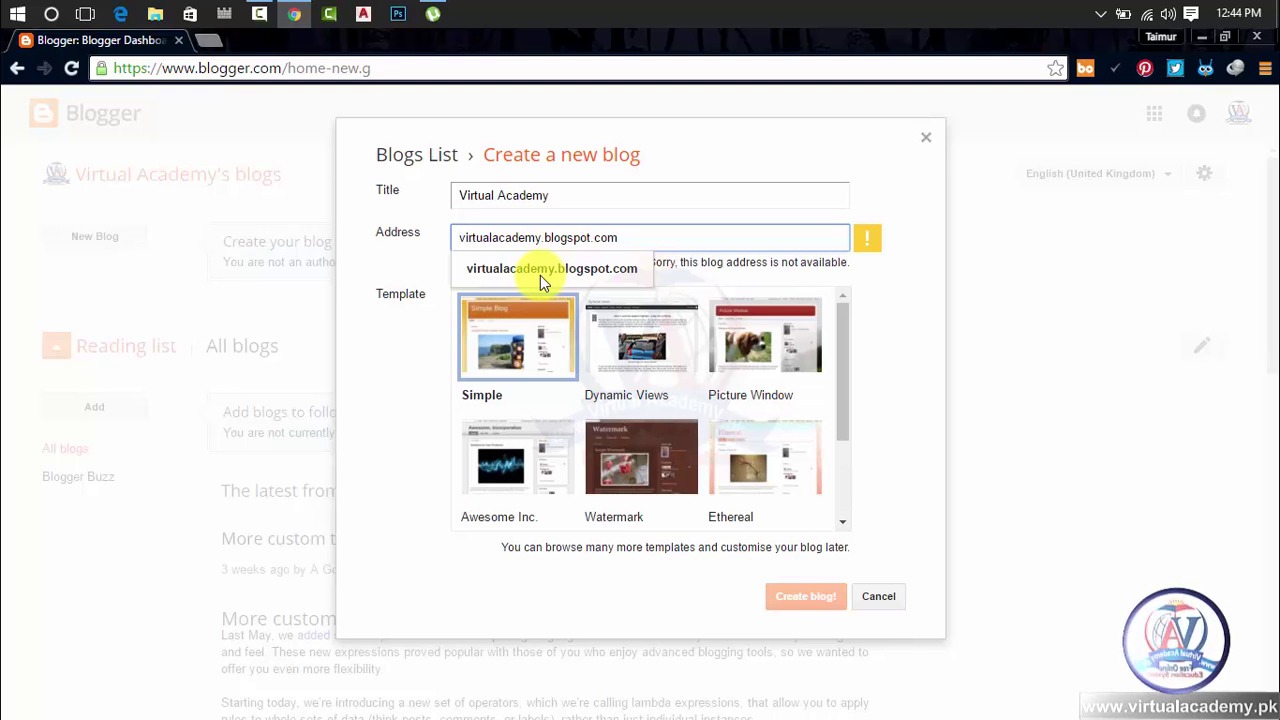
Try the suffixes 'ru' and '4u' after virtualacademy and check availability
left_click(542, 237)
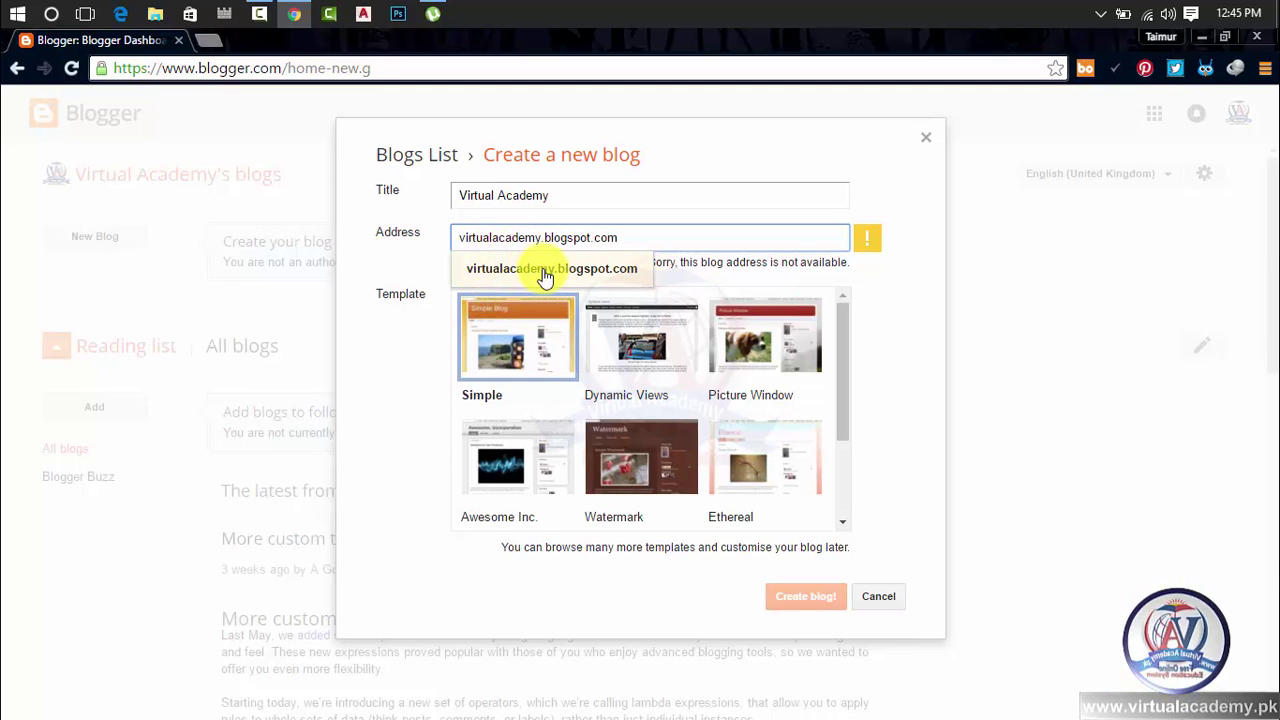
type("ru")
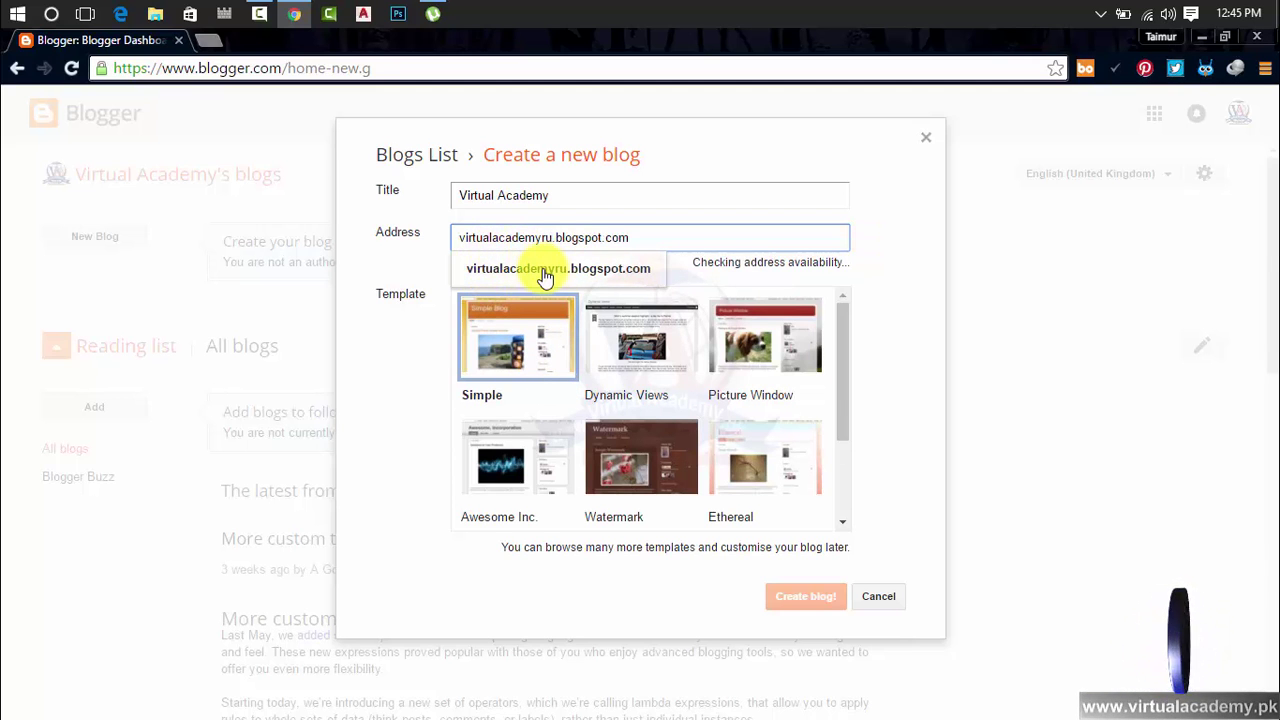
key("BackSpace")
key("BackSpace")
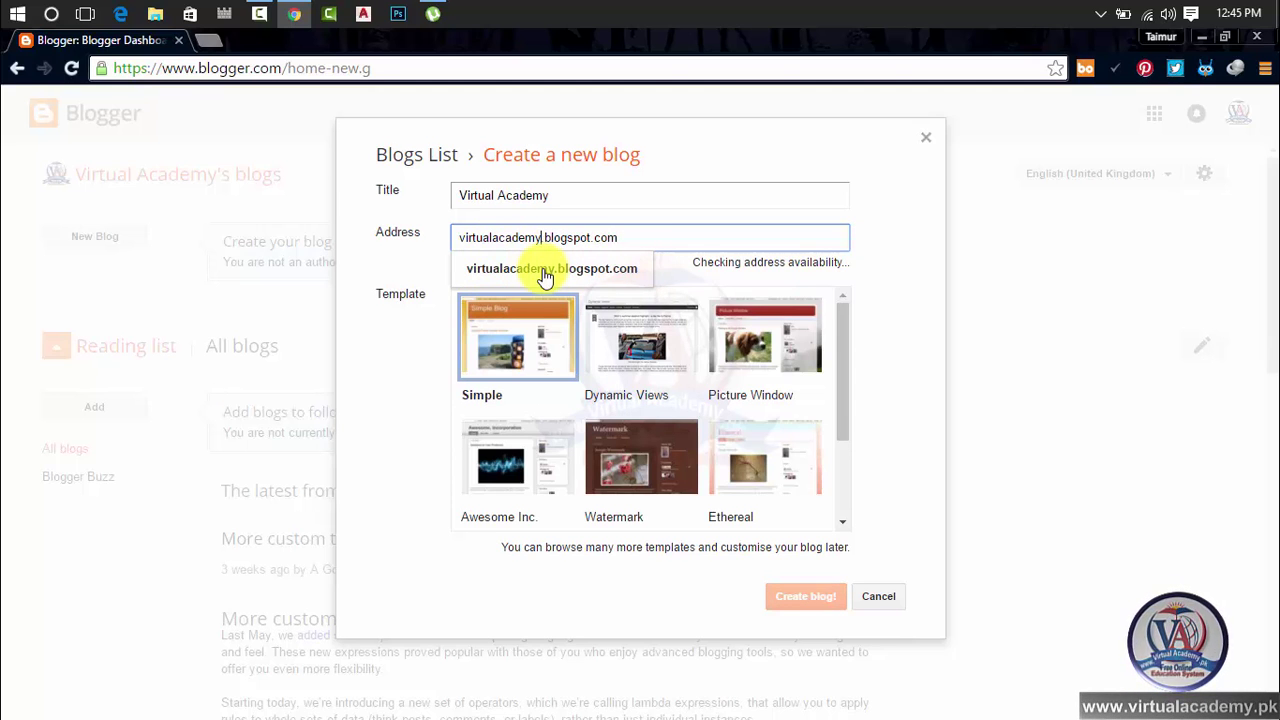
type("$u")
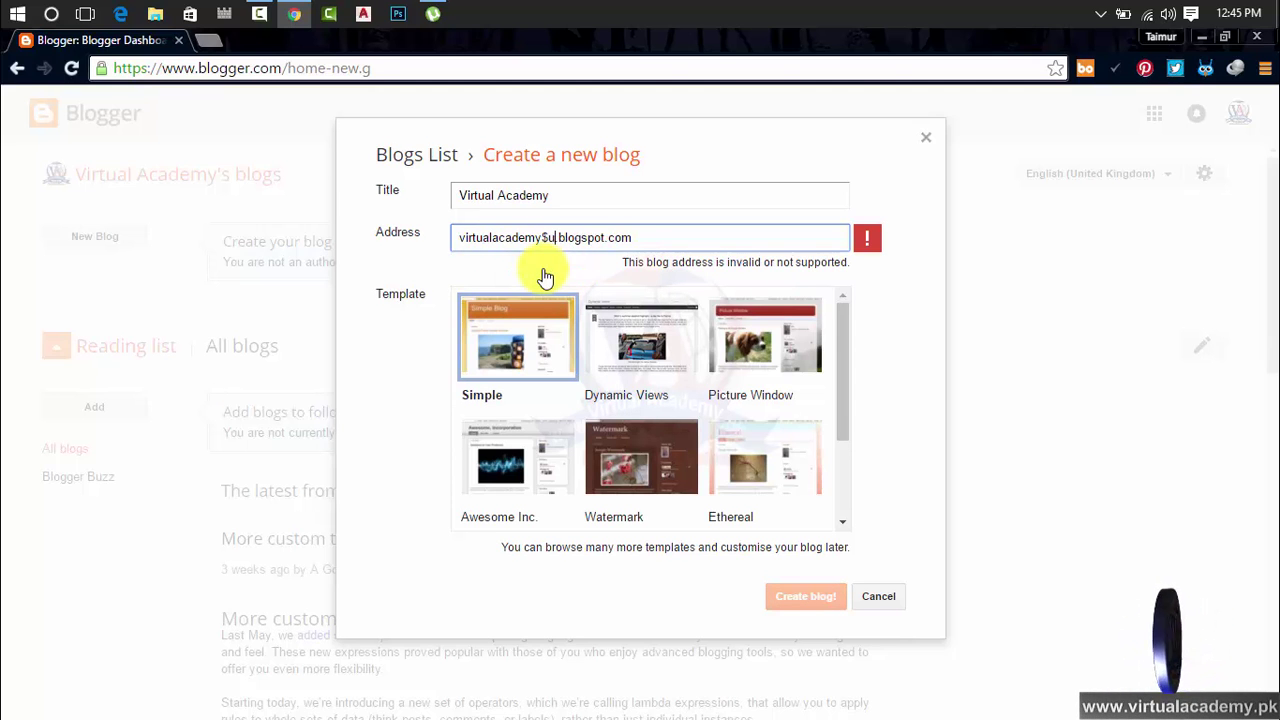
key("BackSpace")
key("BackSpace")
type("4u")
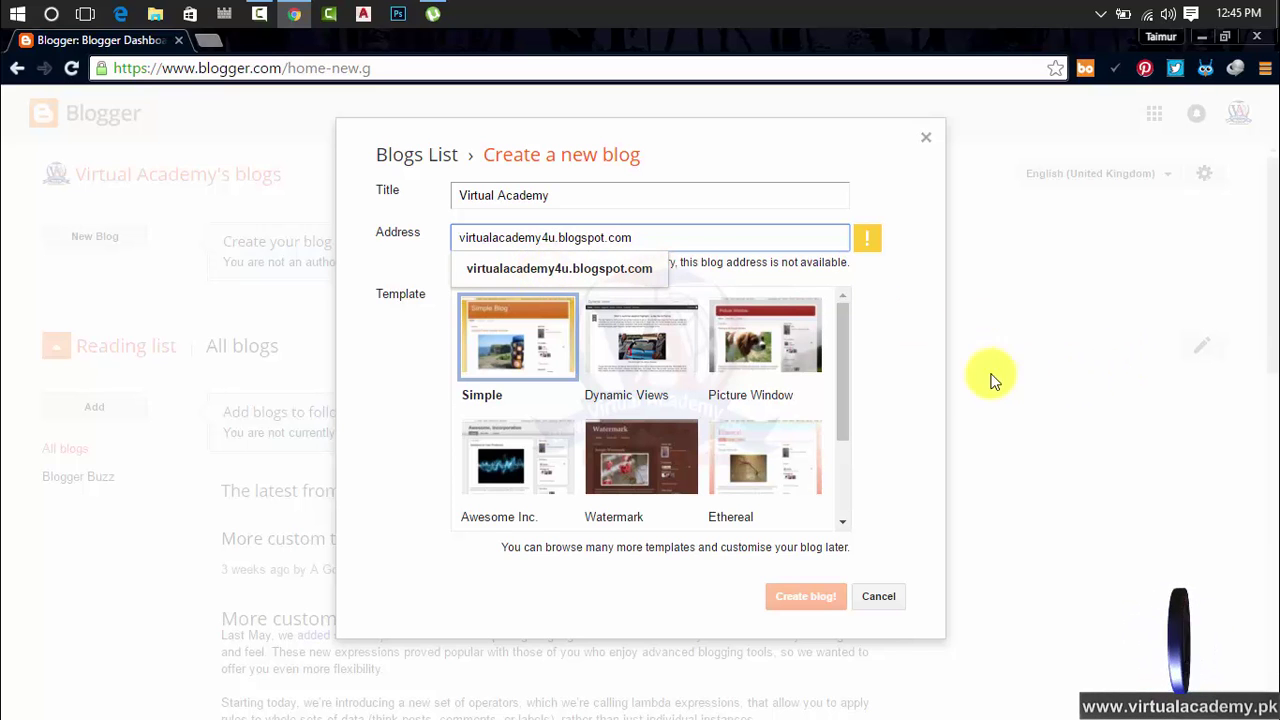
left_click(950, 372)
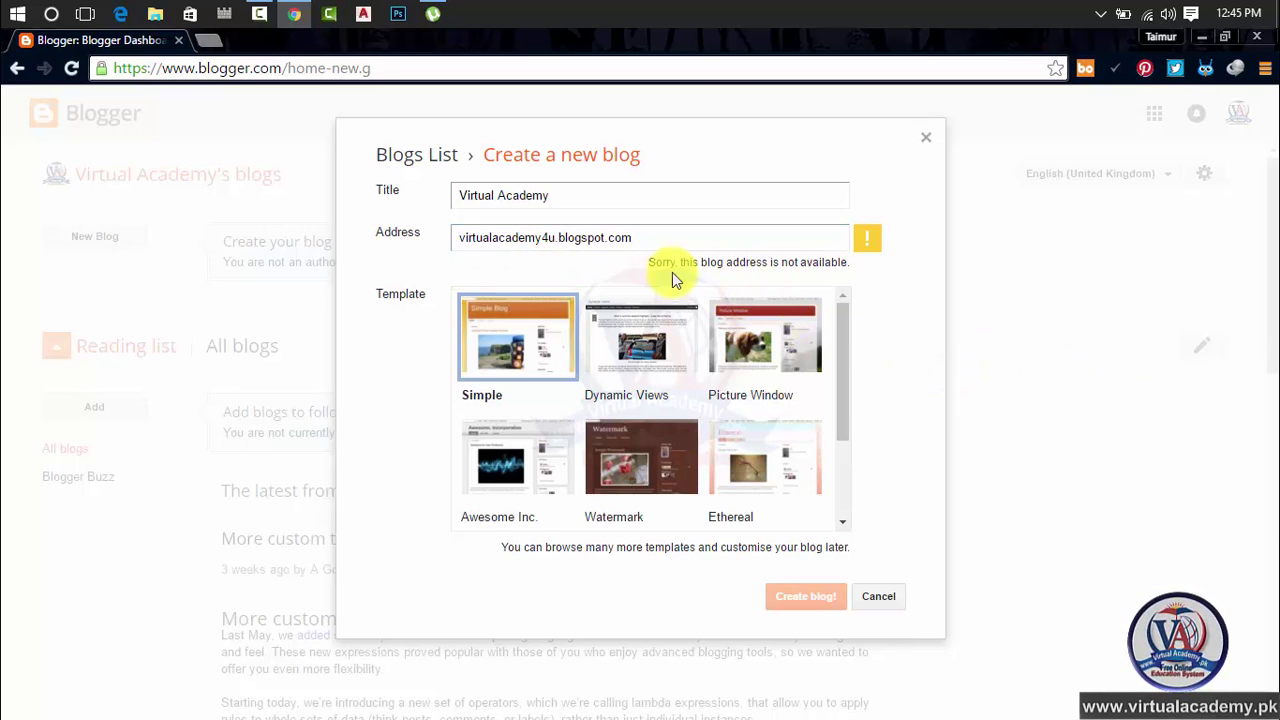
Replace the '4u' suffix with 'pk' to test virtualacademypk
left_click(556, 237)
key("BackSpace")
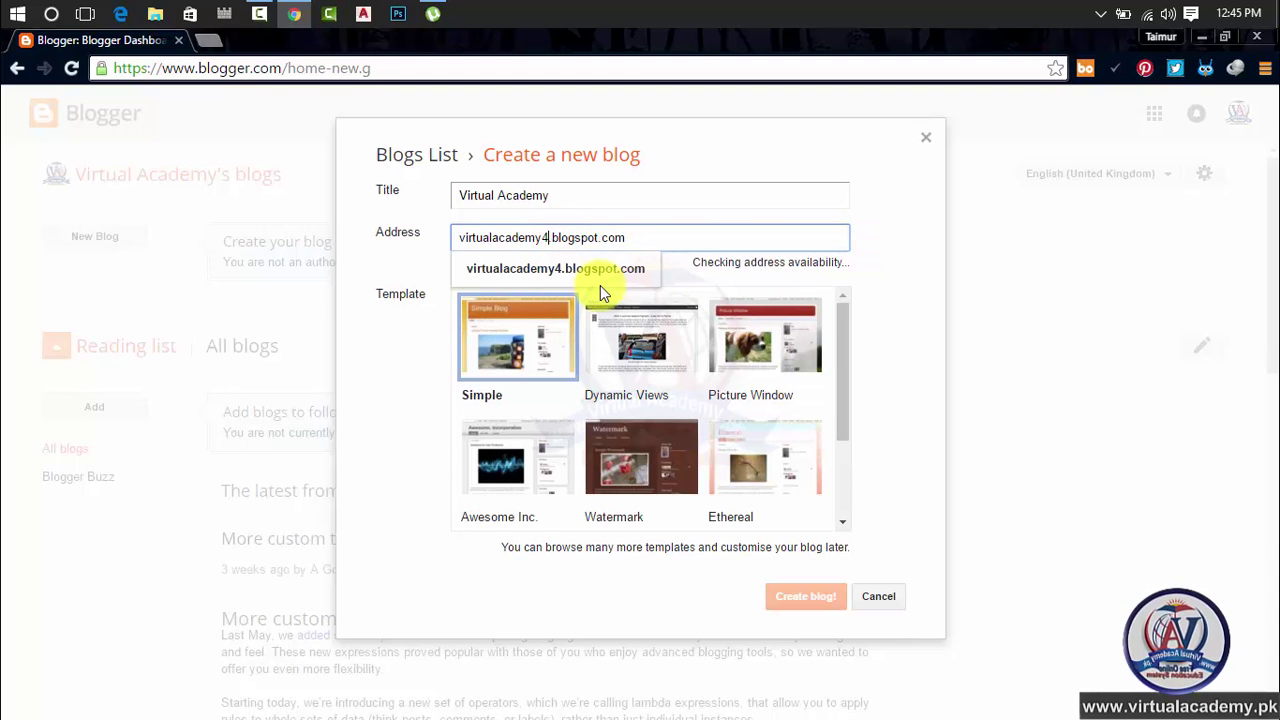
key("BackSpace")
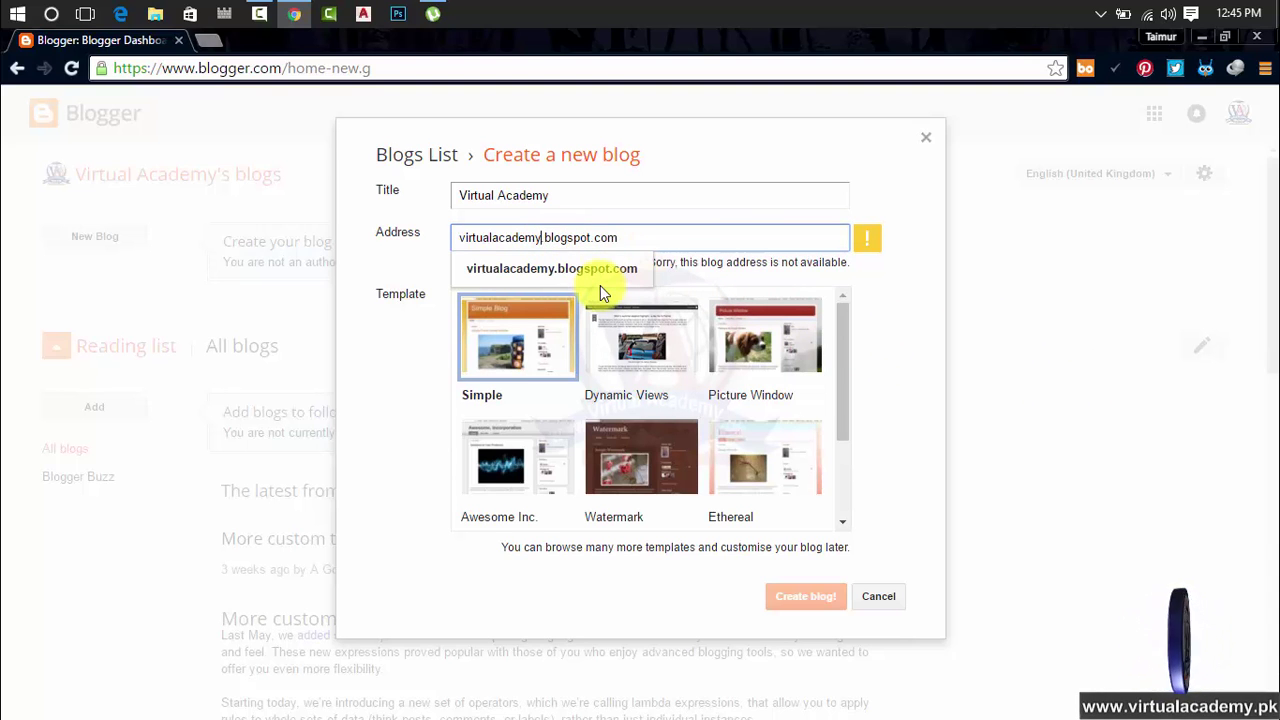
type("pk")
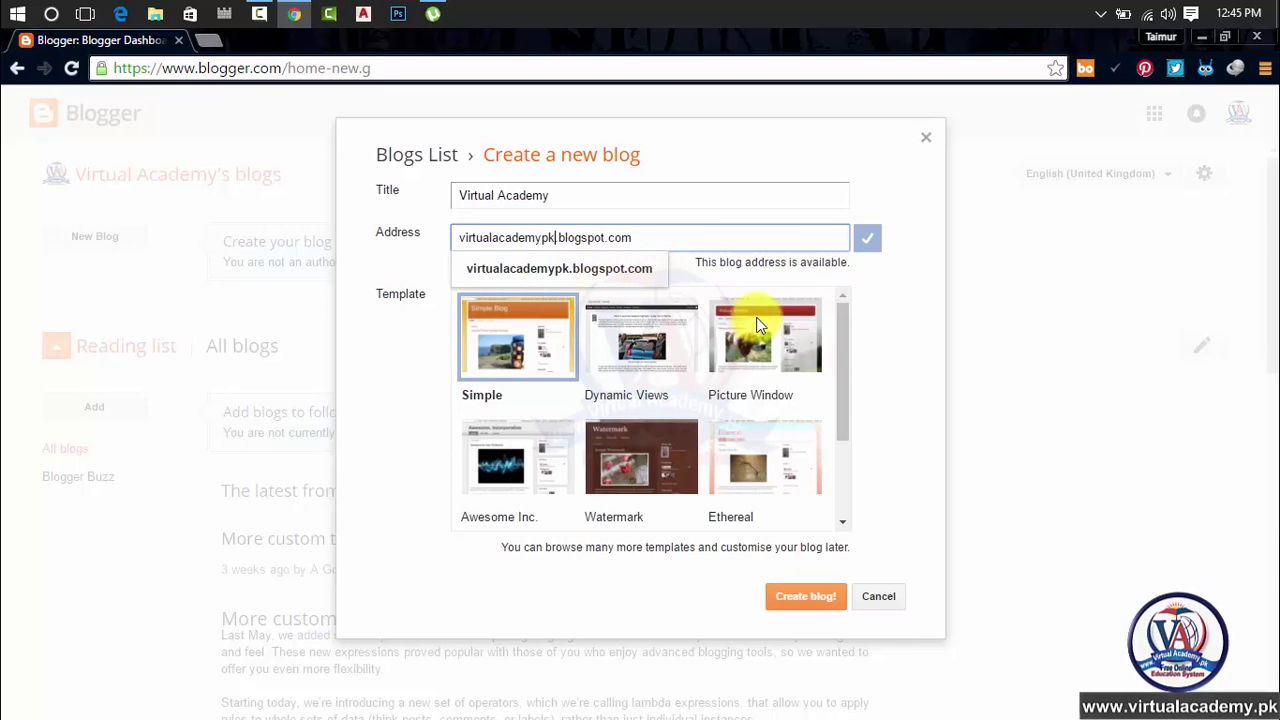
left_click(891, 311)
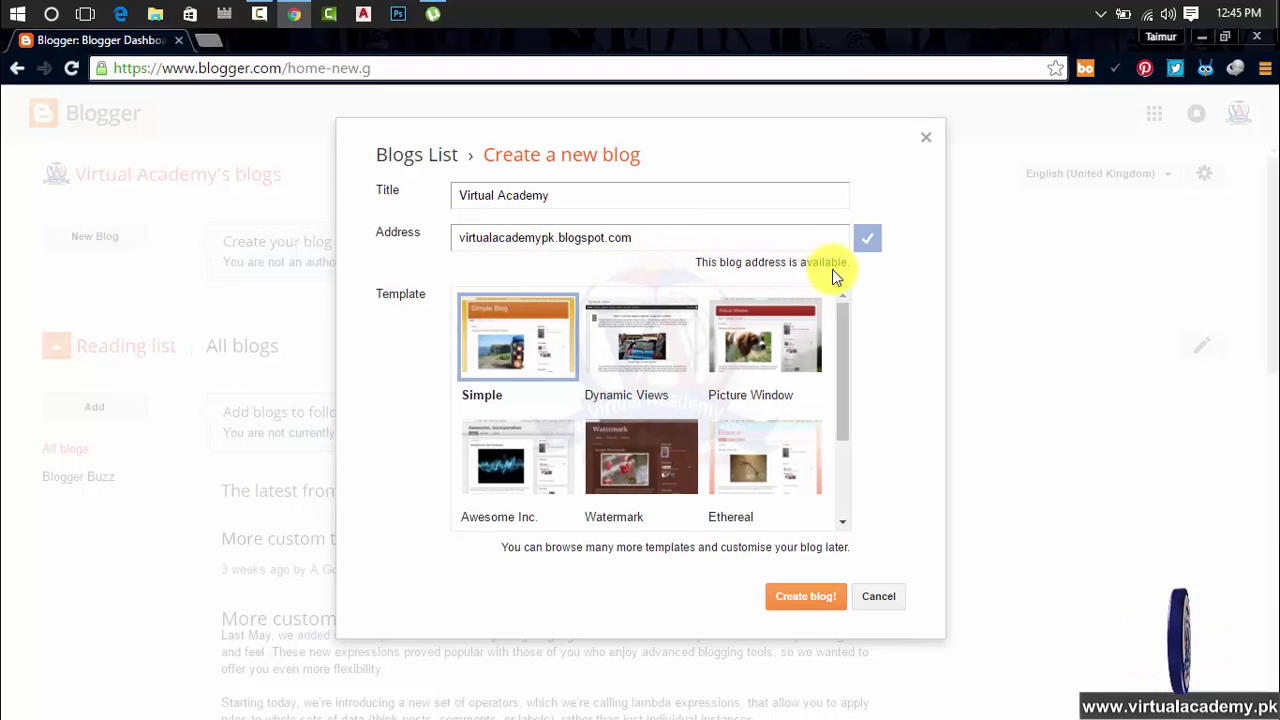
Briefly try a dot after 'virtual', then settle on 'virtualacademypk' as the address
left_click(541, 238)
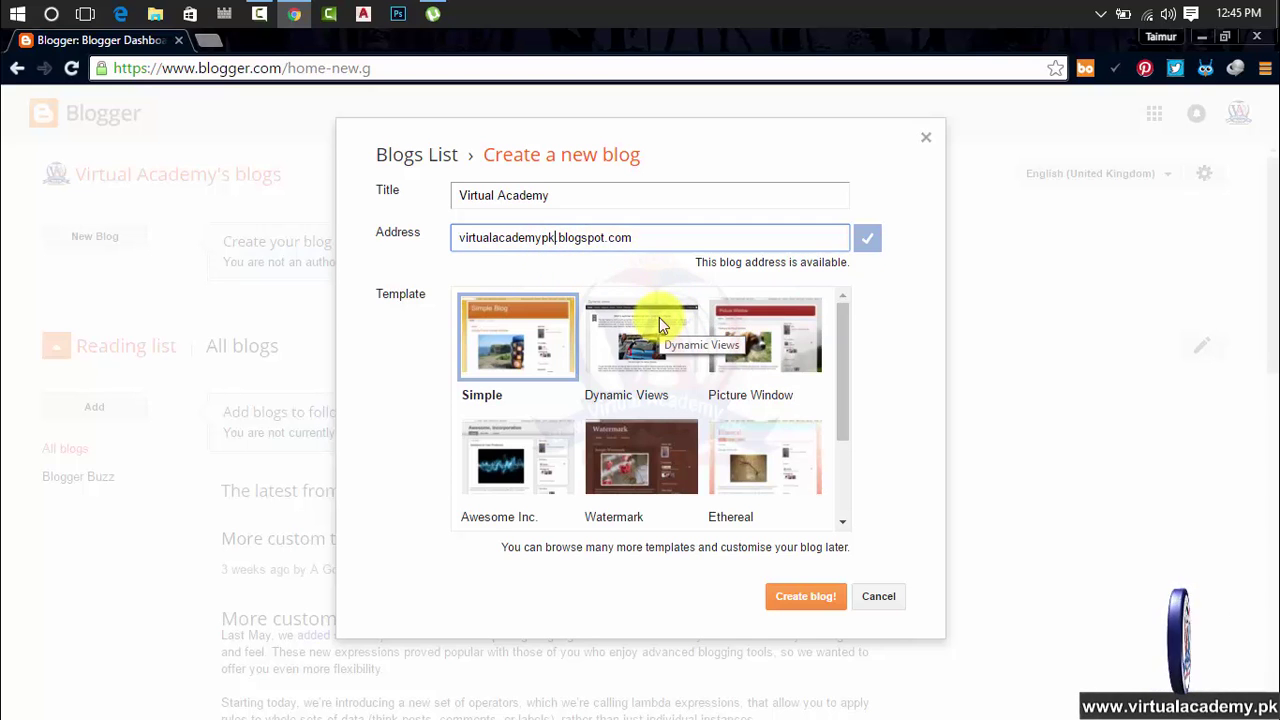
key("BackSpace")
key("BackSpace")
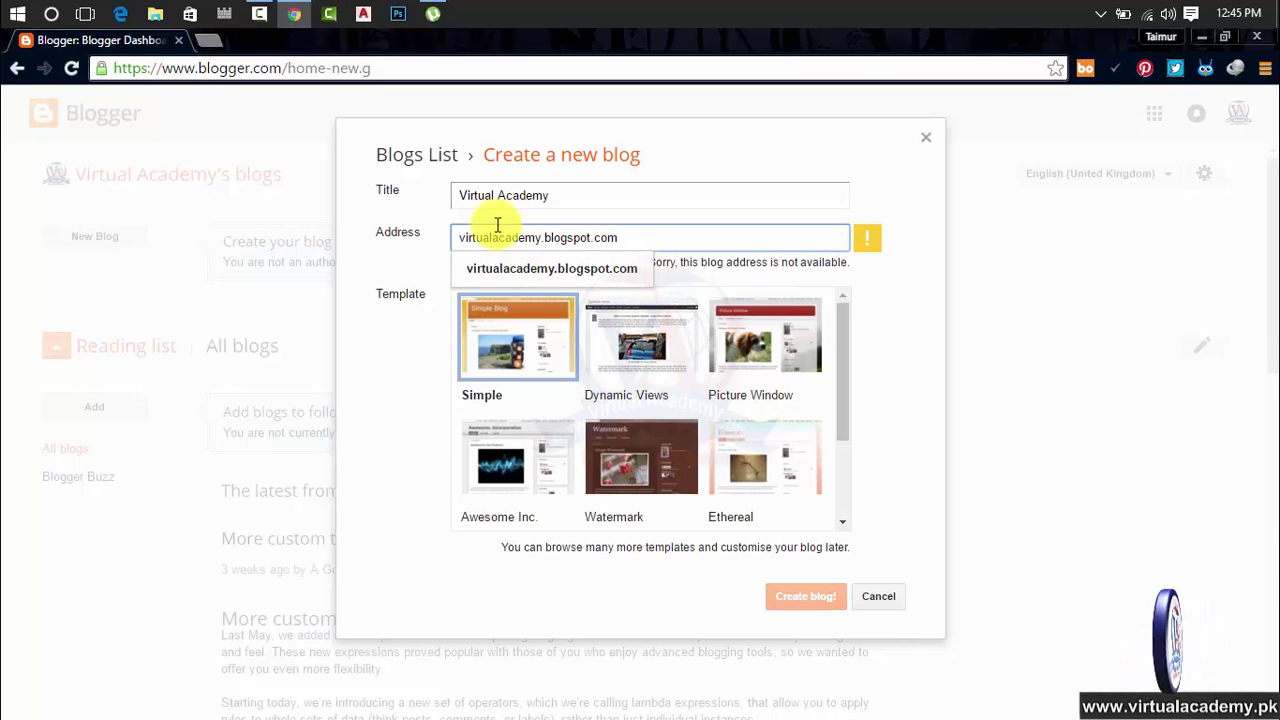
left_click(455, 238)
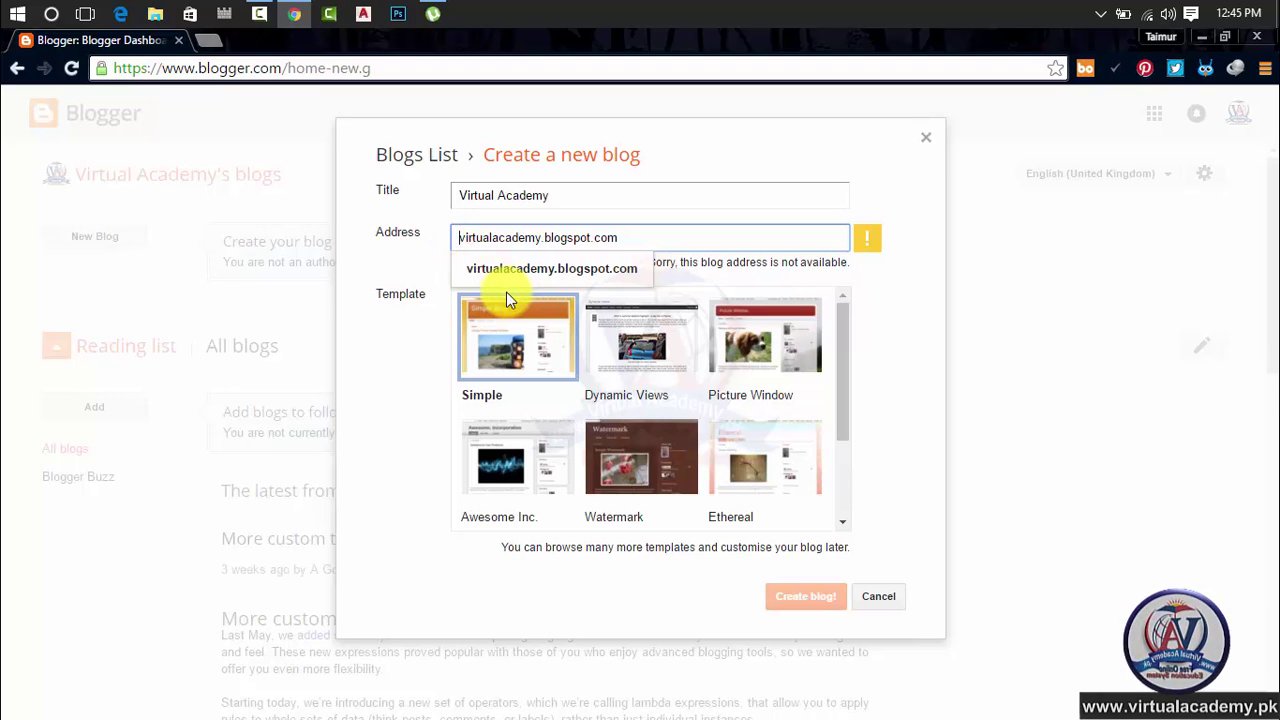
left_click(493, 237)
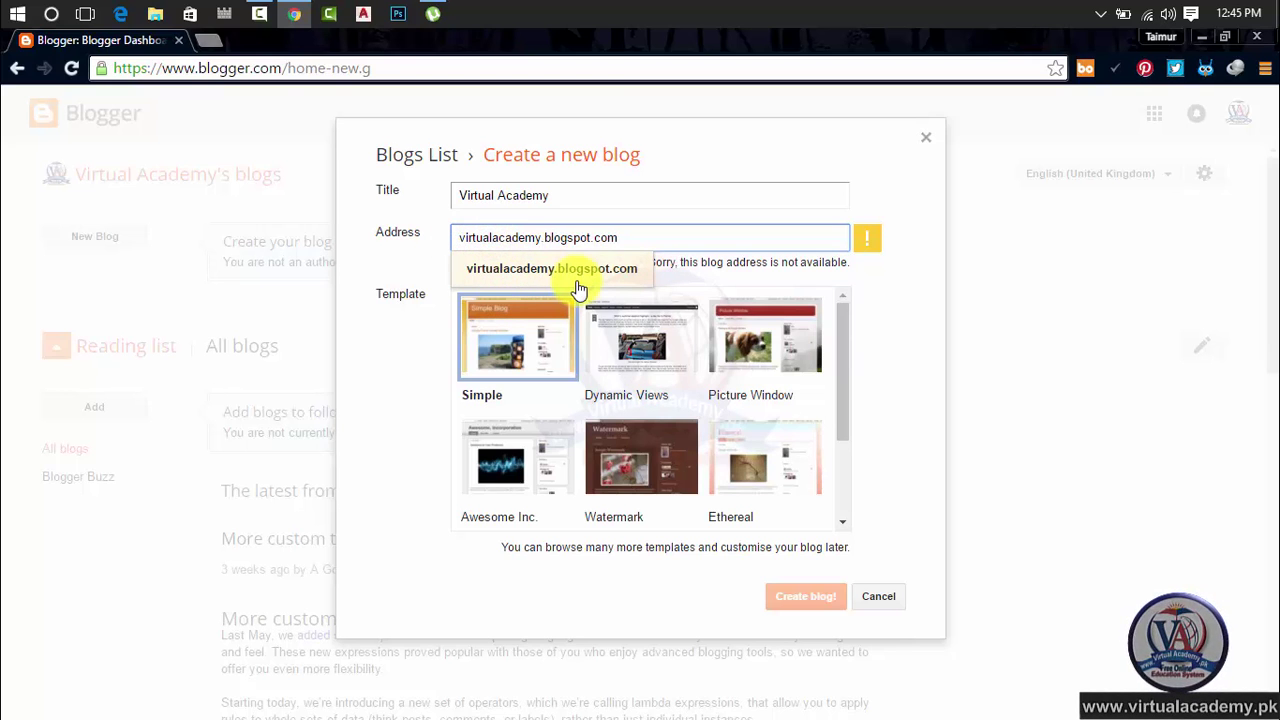
type(".")
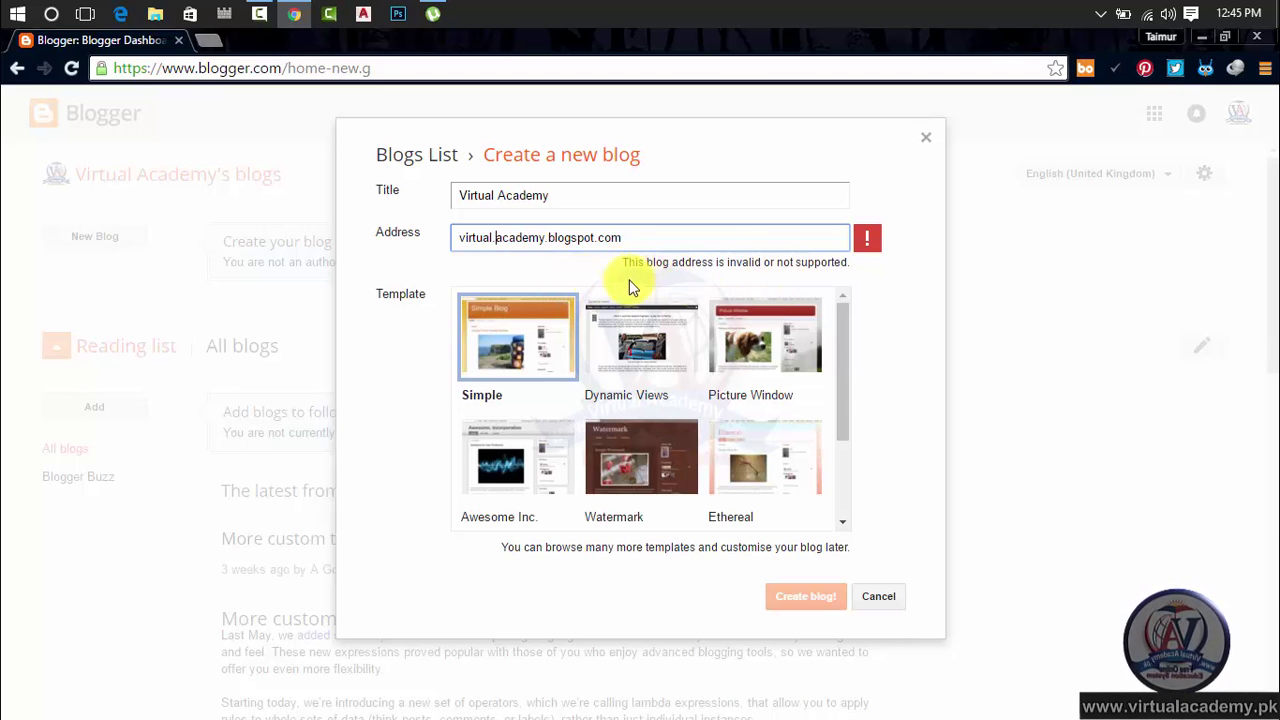
key("BackSpace")
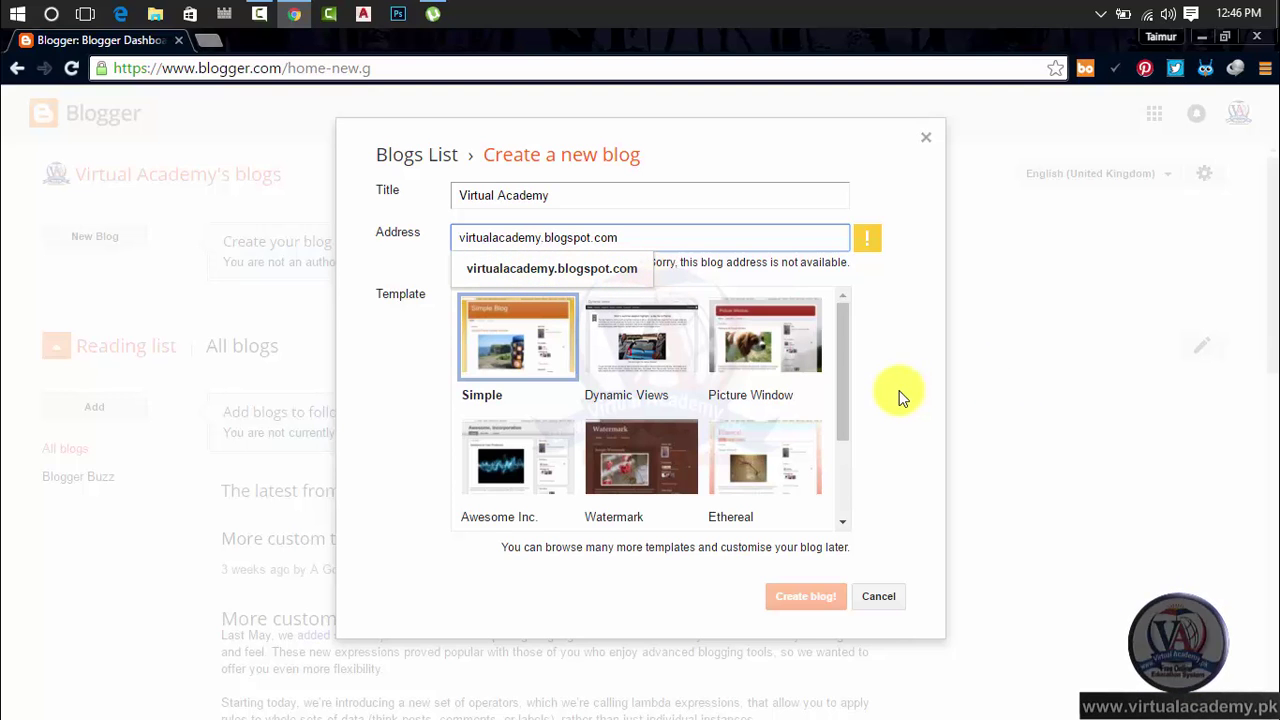
type("pk")
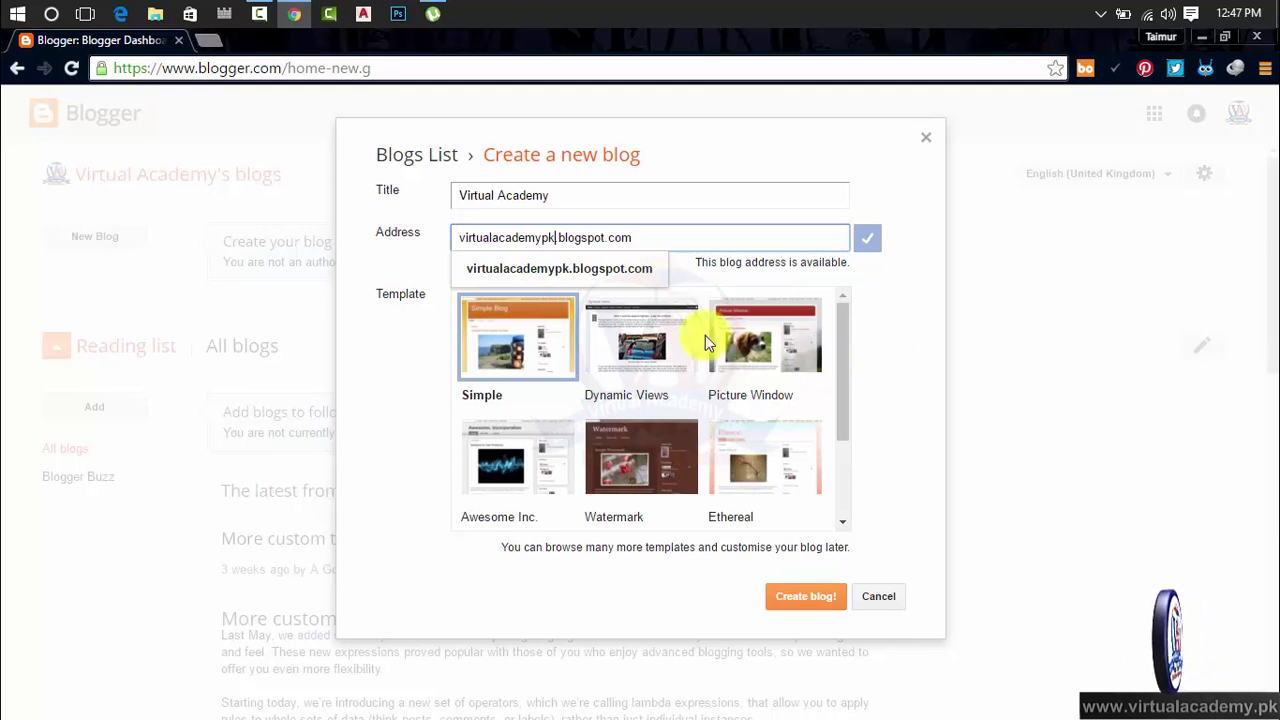
Accept the suggested address virtualacademypk.blogspot.com
left_click(537, 282)
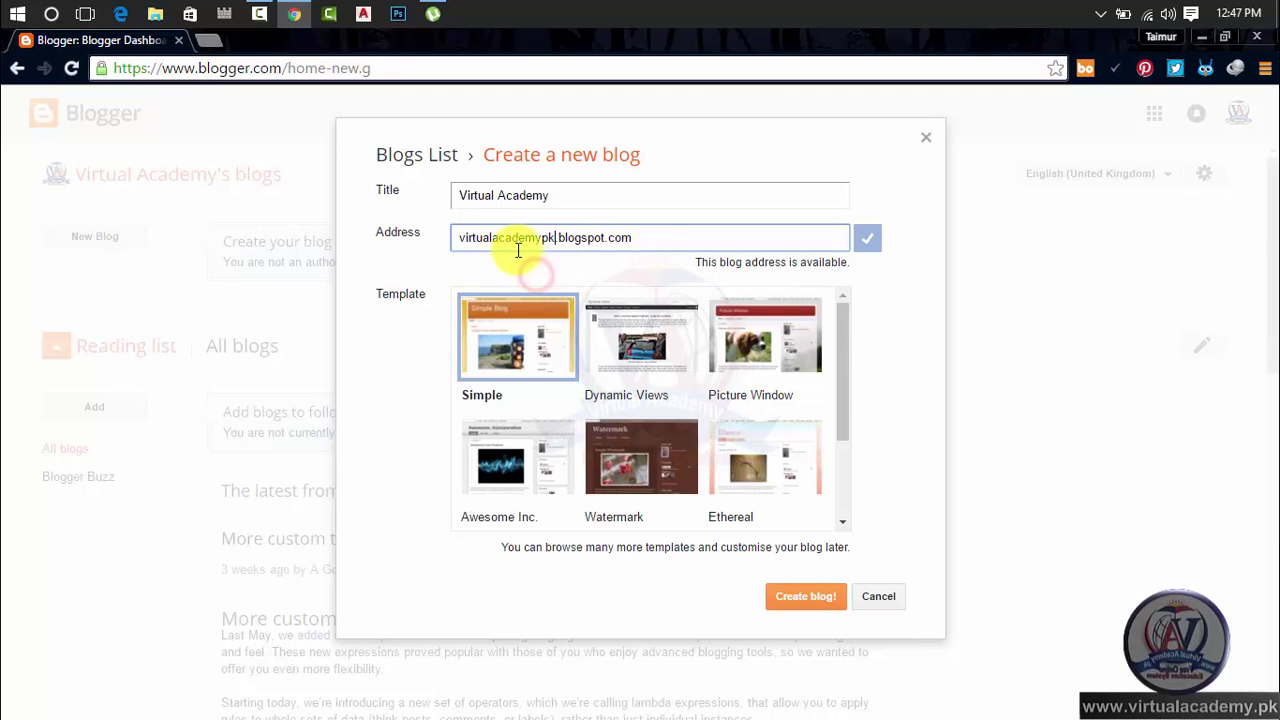
left_click_drag(649, 239, 420, 243)
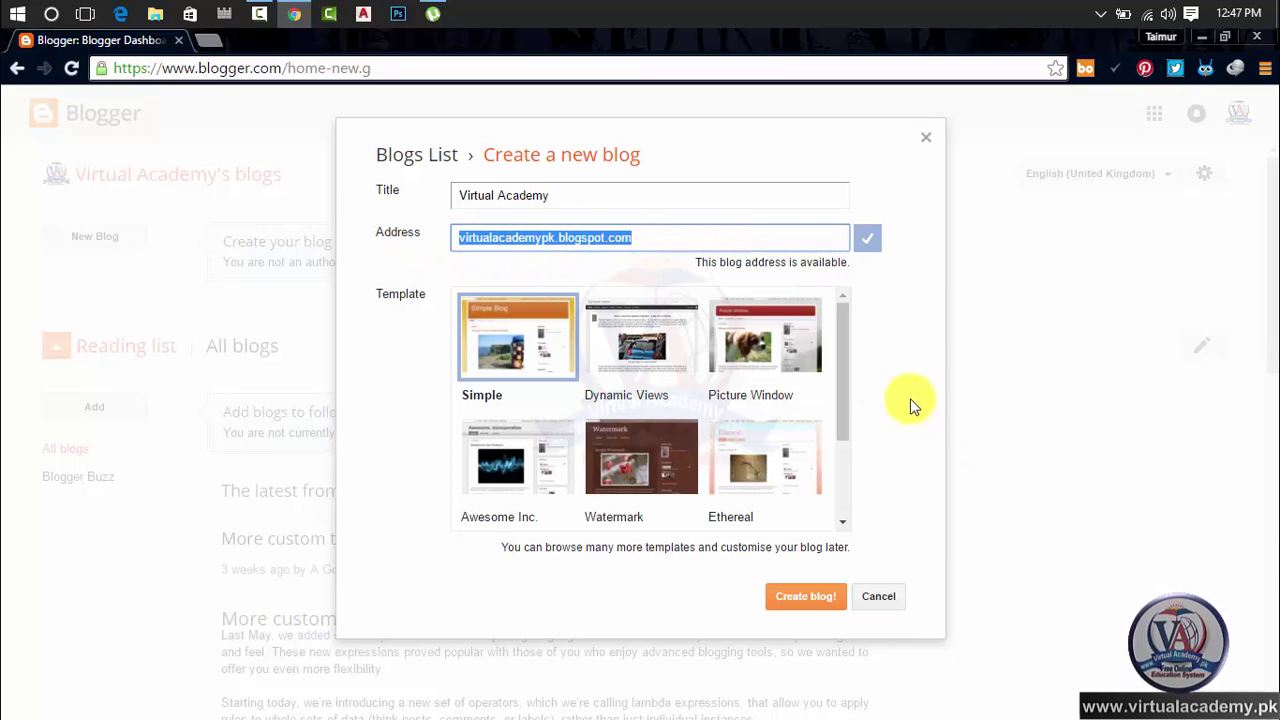
left_click(366, 298)
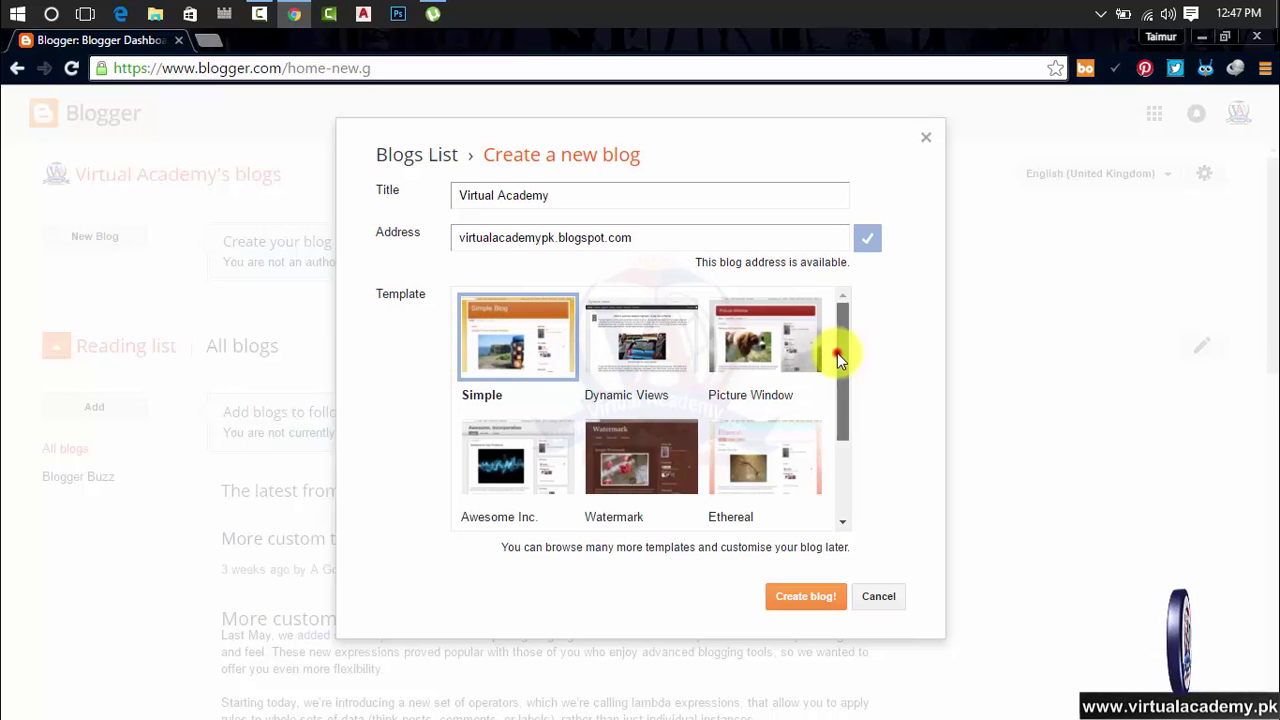
Preview the Dynamic Views template, then return to Simple and scroll through the template list
left_click_drag(838, 352, 853, 320)
left_click(624, 340)
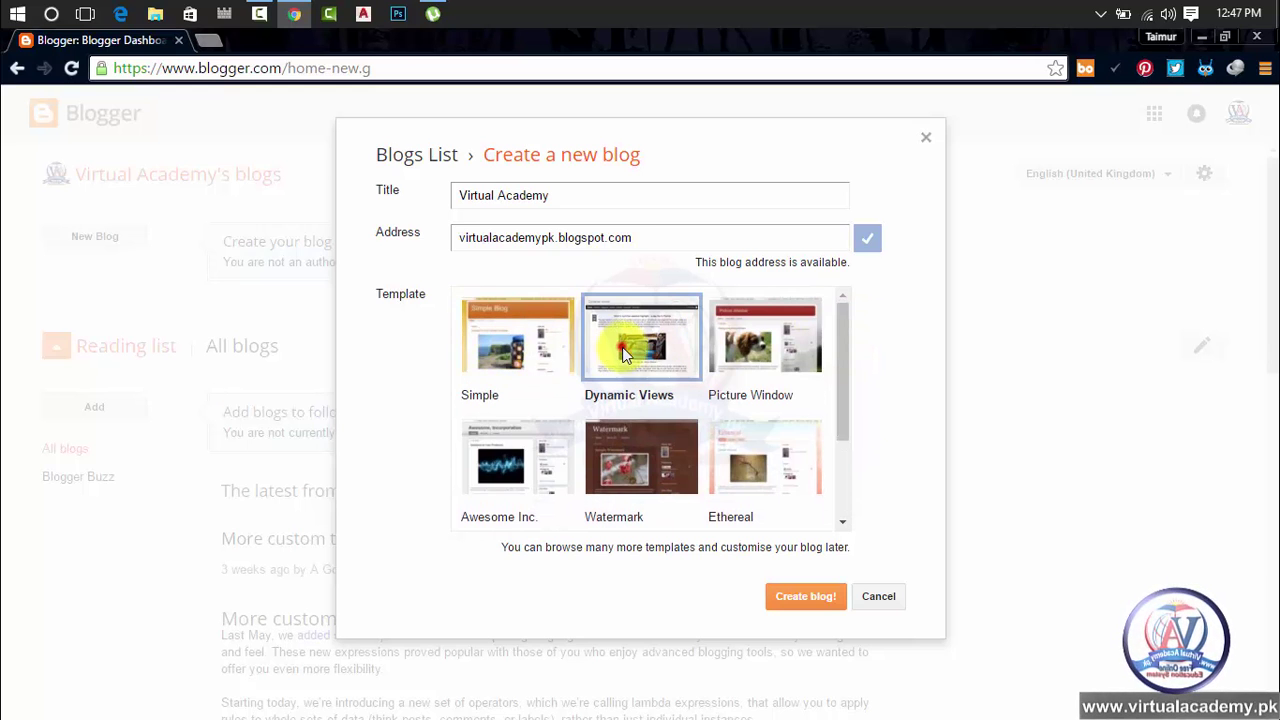
left_click(523, 323)
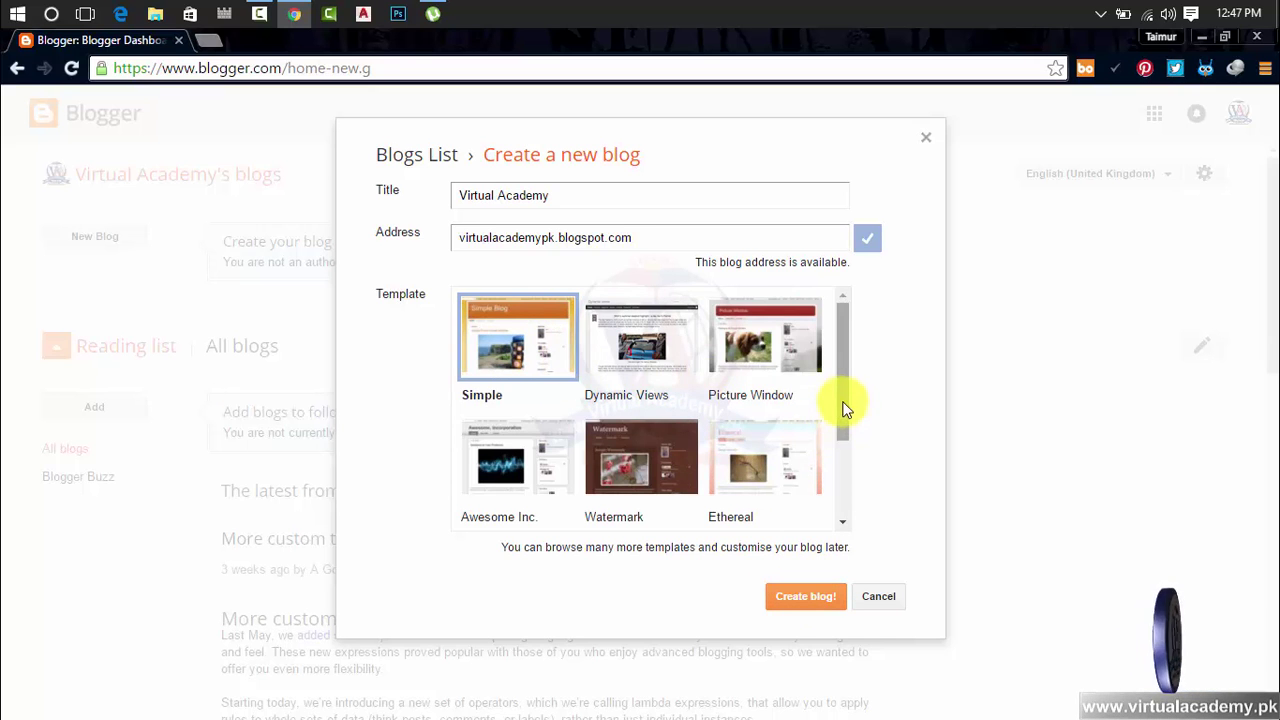
left_click_drag(843, 400, 846, 366)
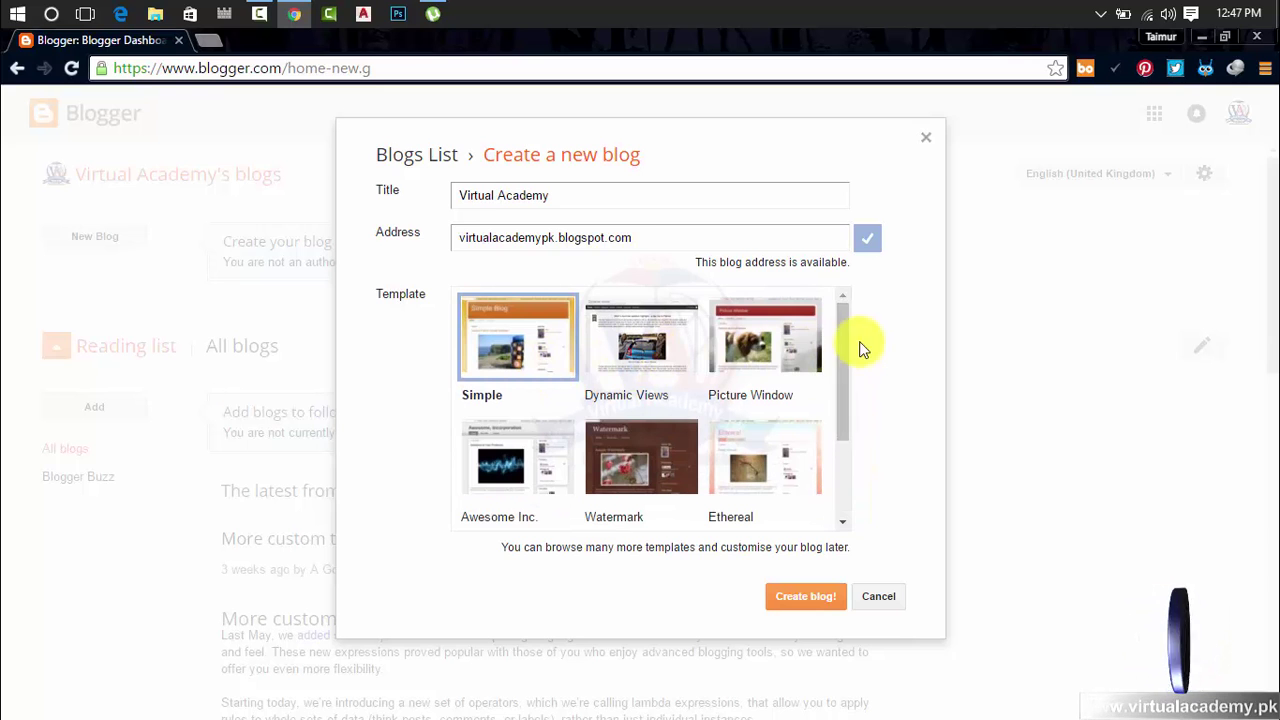
mouse_move(843, 349)
left_mouse_down()
mouse_move(843, 449)
mouse_move(844, 338)
left_mouse_up()
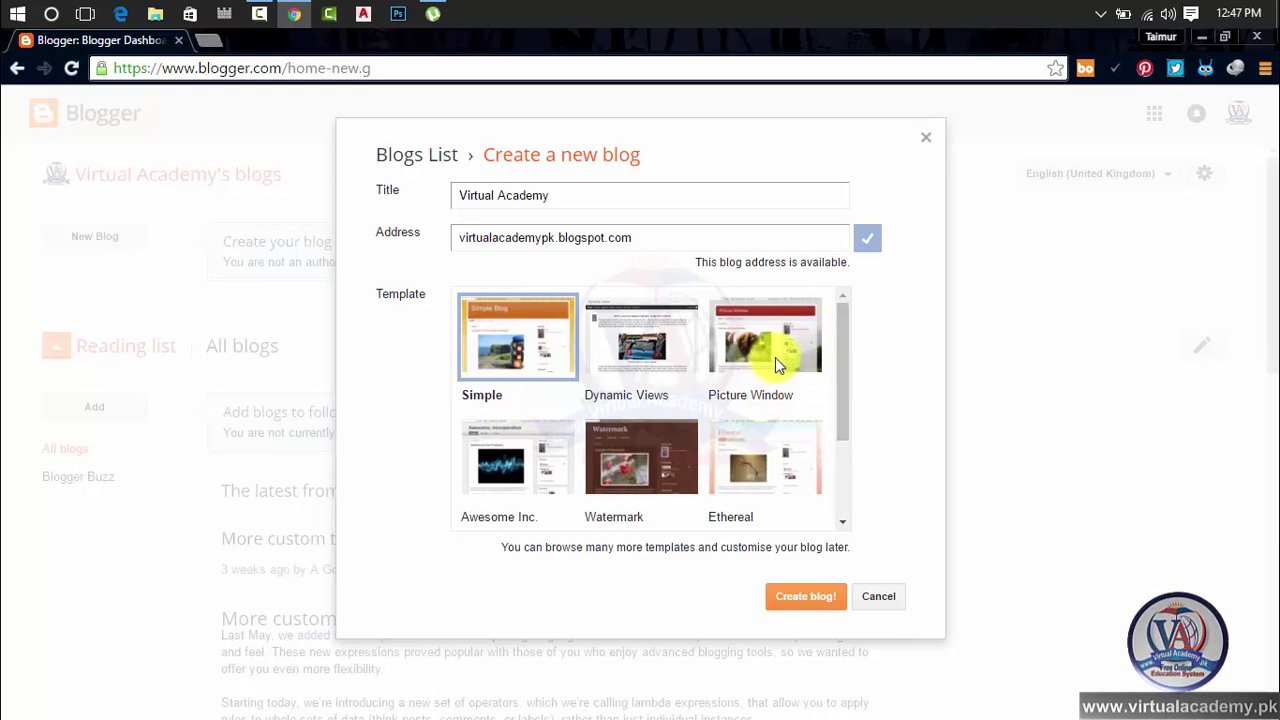
left_click_drag(848, 354, 852, 452)
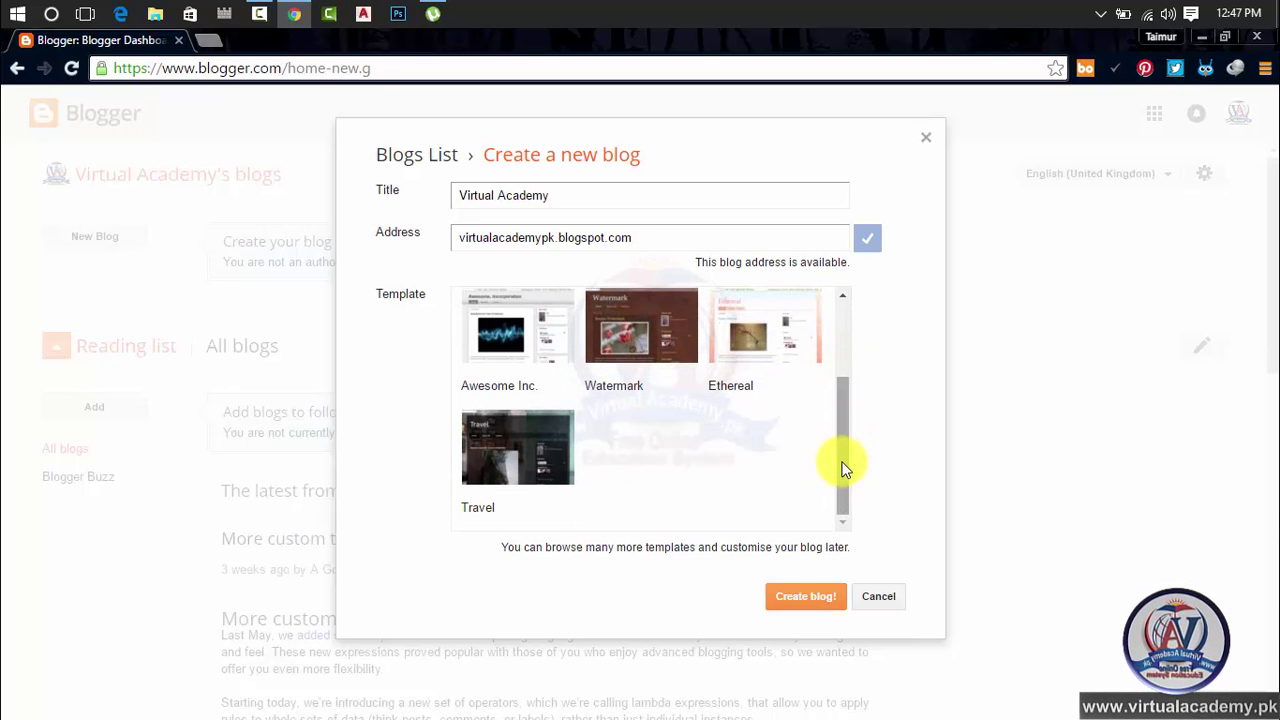
left_click_drag(838, 464, 846, 347)
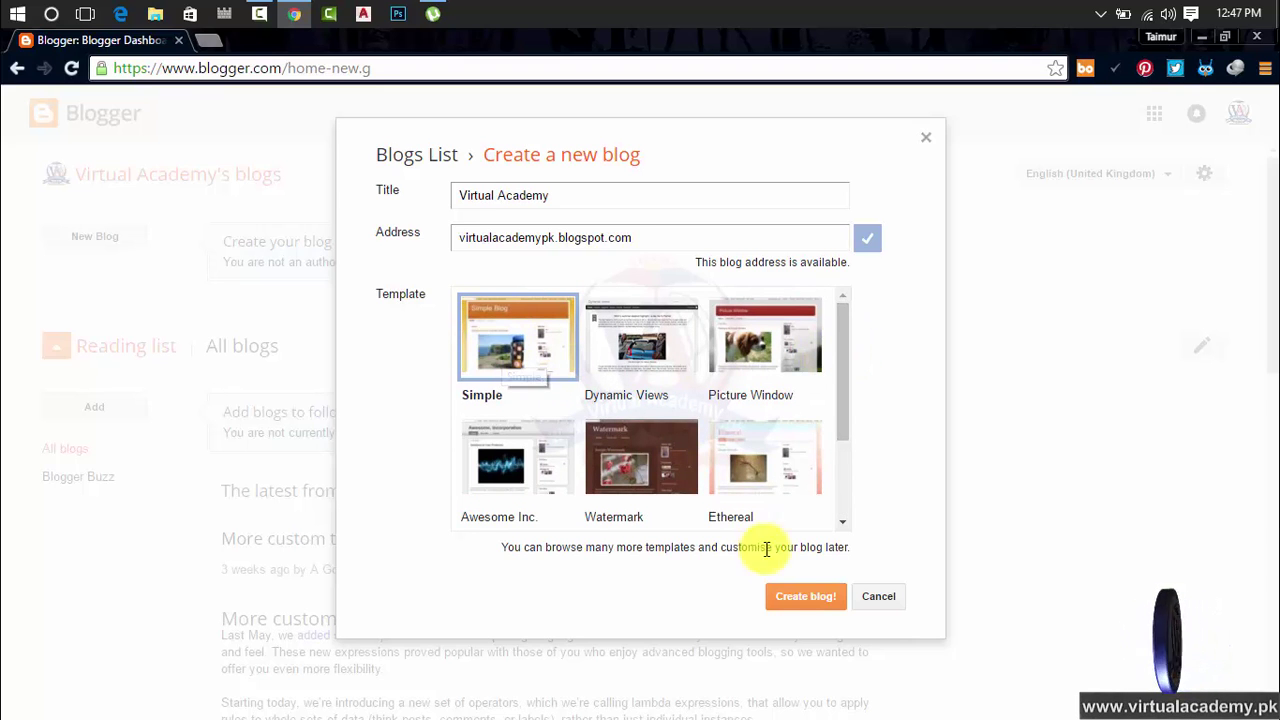
Create the Virtual Academy blog, then dismiss the EU cookie and HTTPS notices
left_click(800, 601)
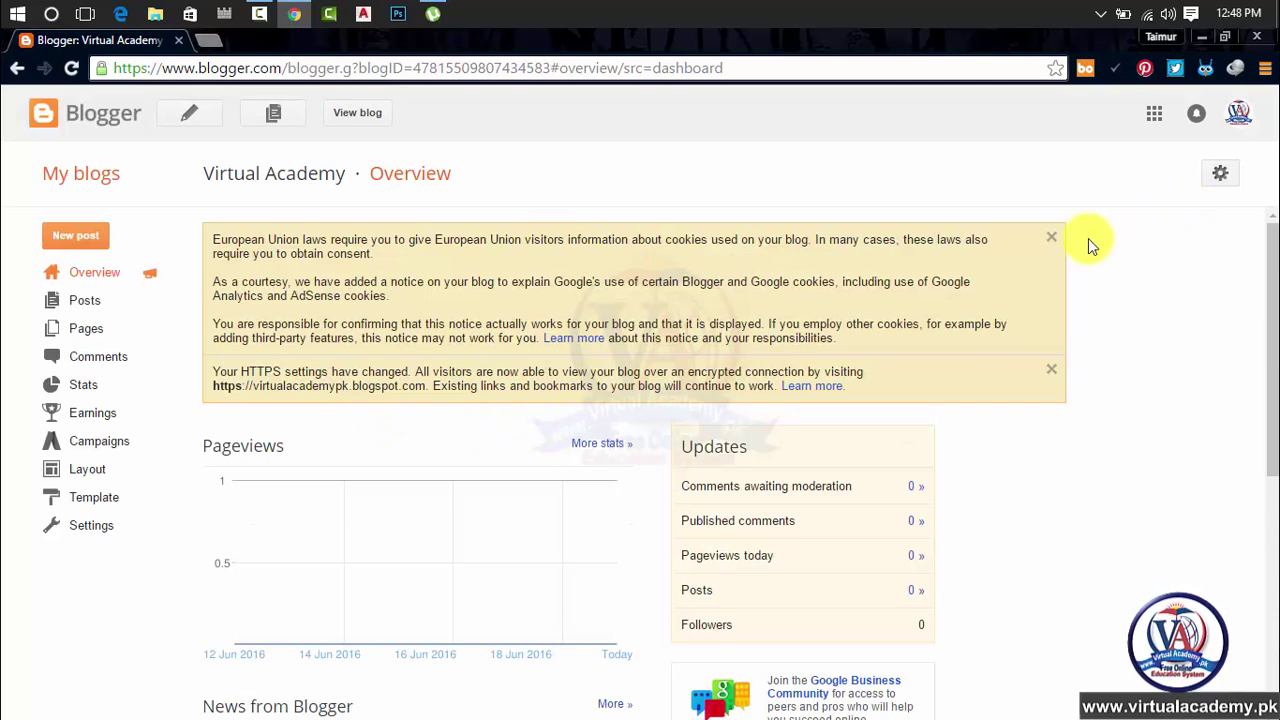
left_click(1051, 238)
left_click(1052, 238)
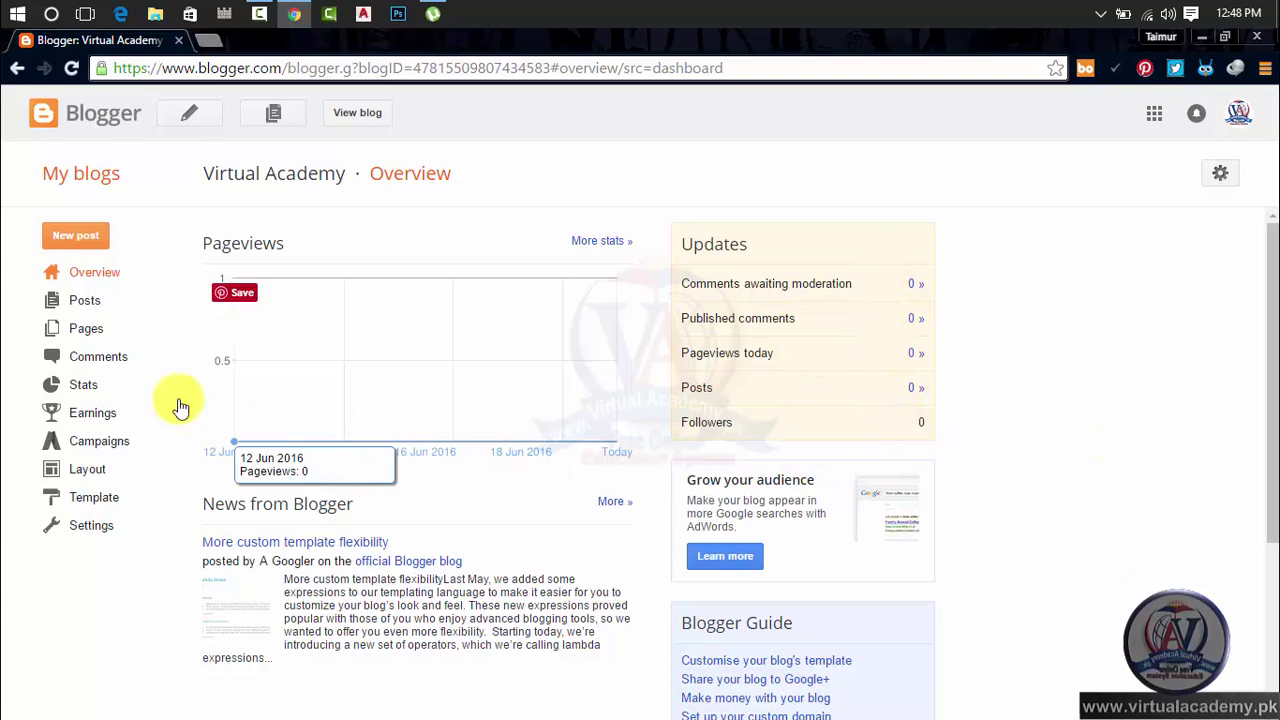
Browse the Posts, Pages and Comments lists, then view the Stats overview
left_click(86, 308)
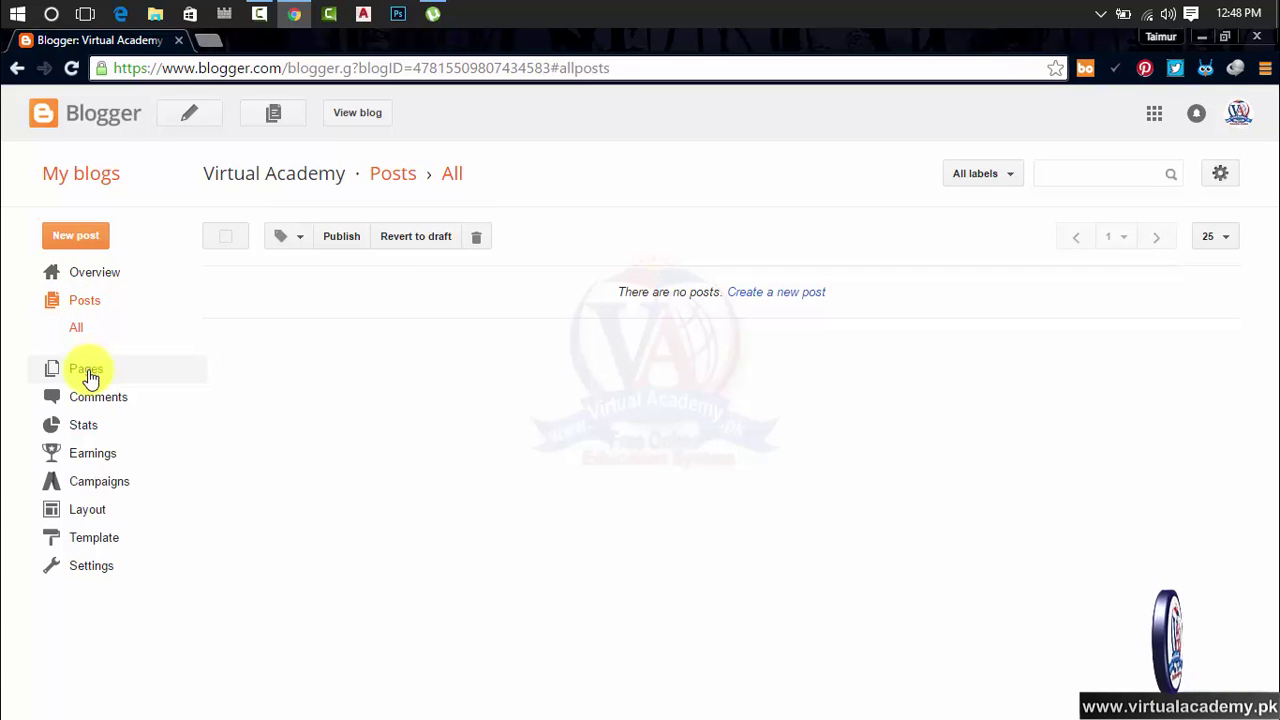
left_click(86, 370)
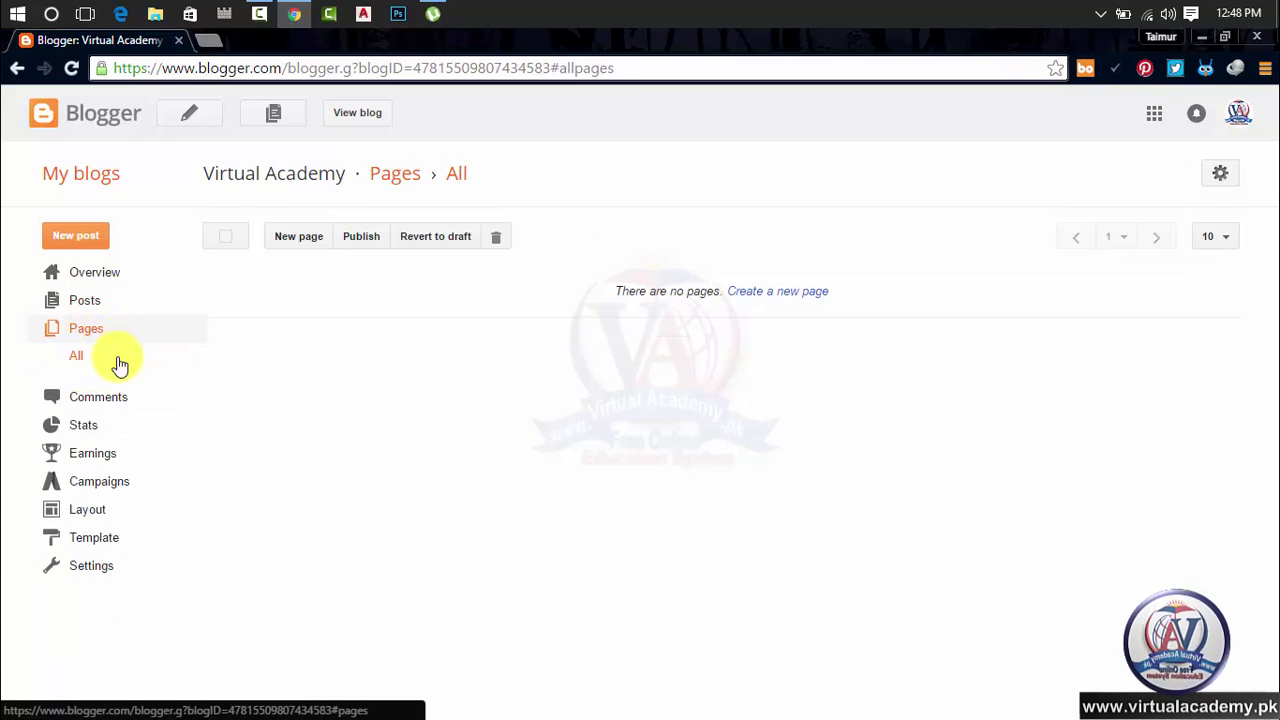
left_click(106, 397)
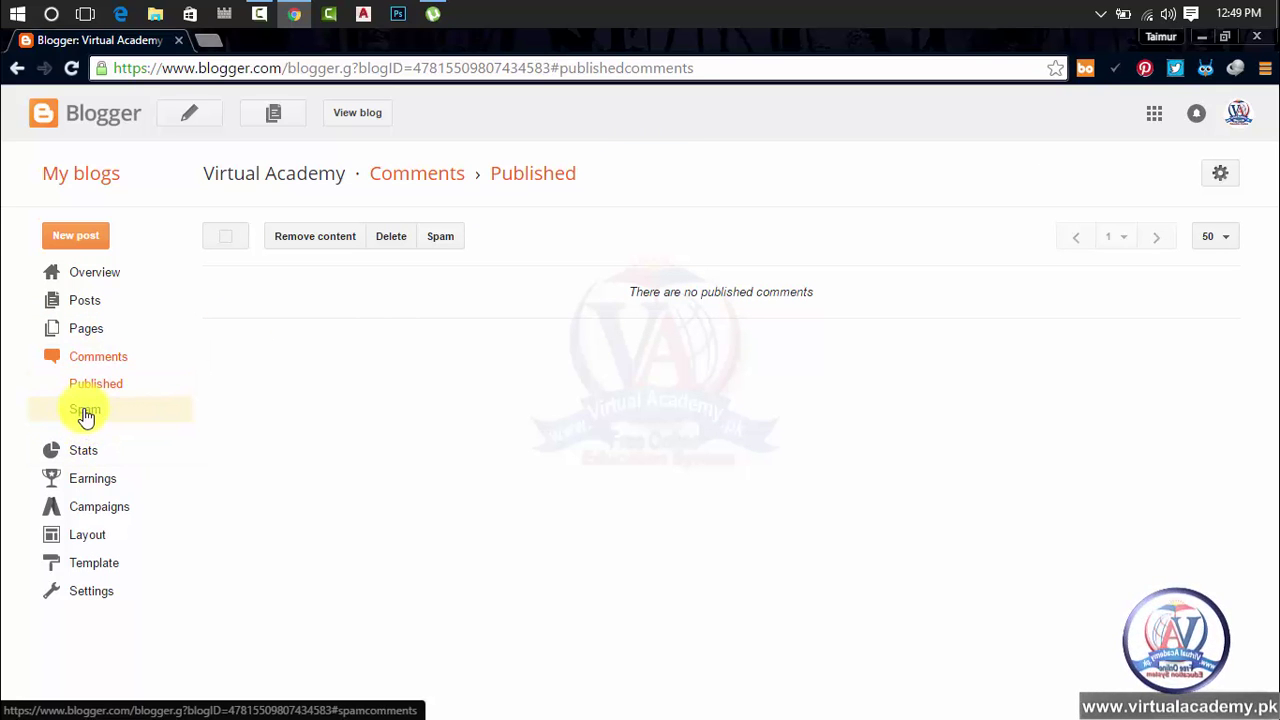
left_click(86, 452)
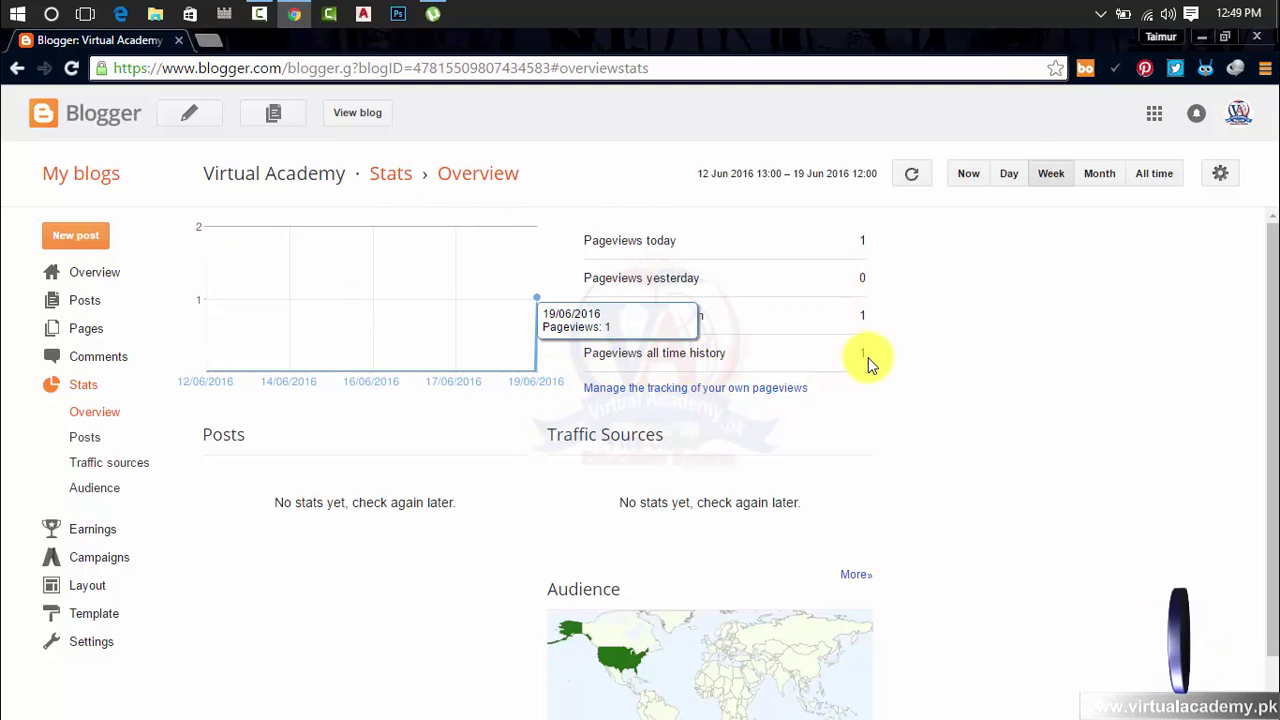
View the Posts, Traffic sources and Audience stats, then the Earnings AdSense page
left_click(80, 440)
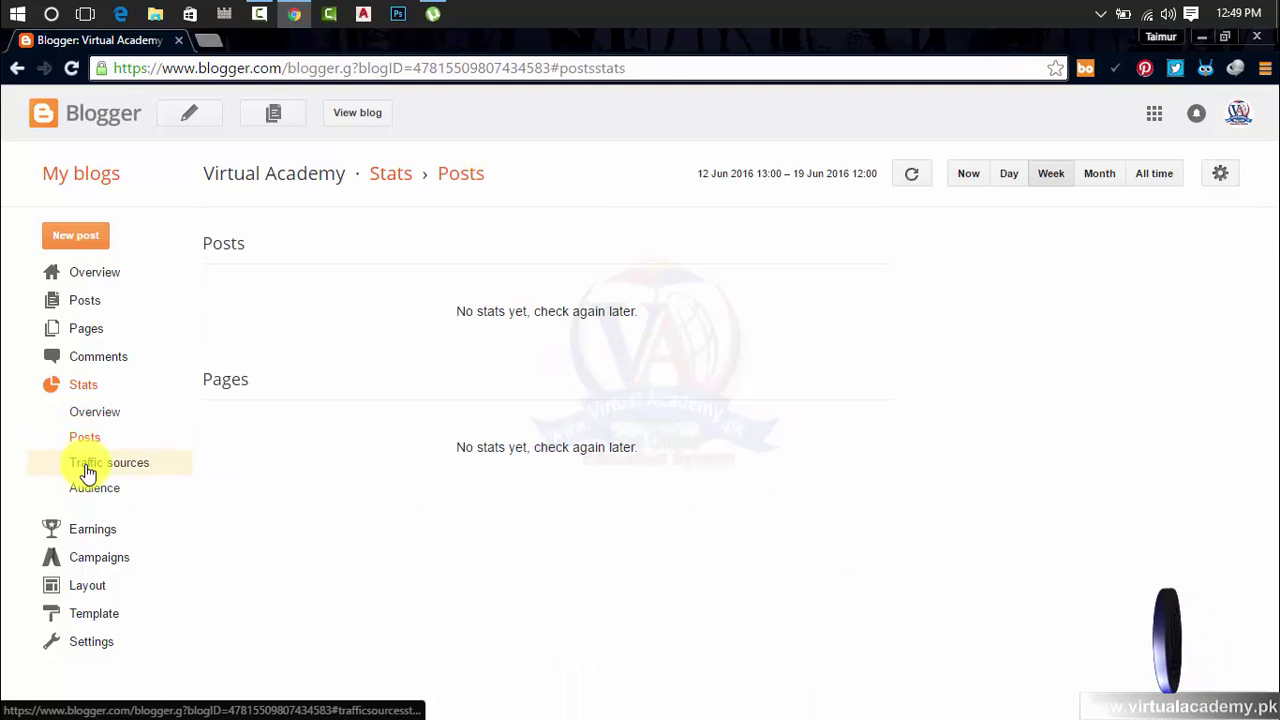
left_click(86, 467)
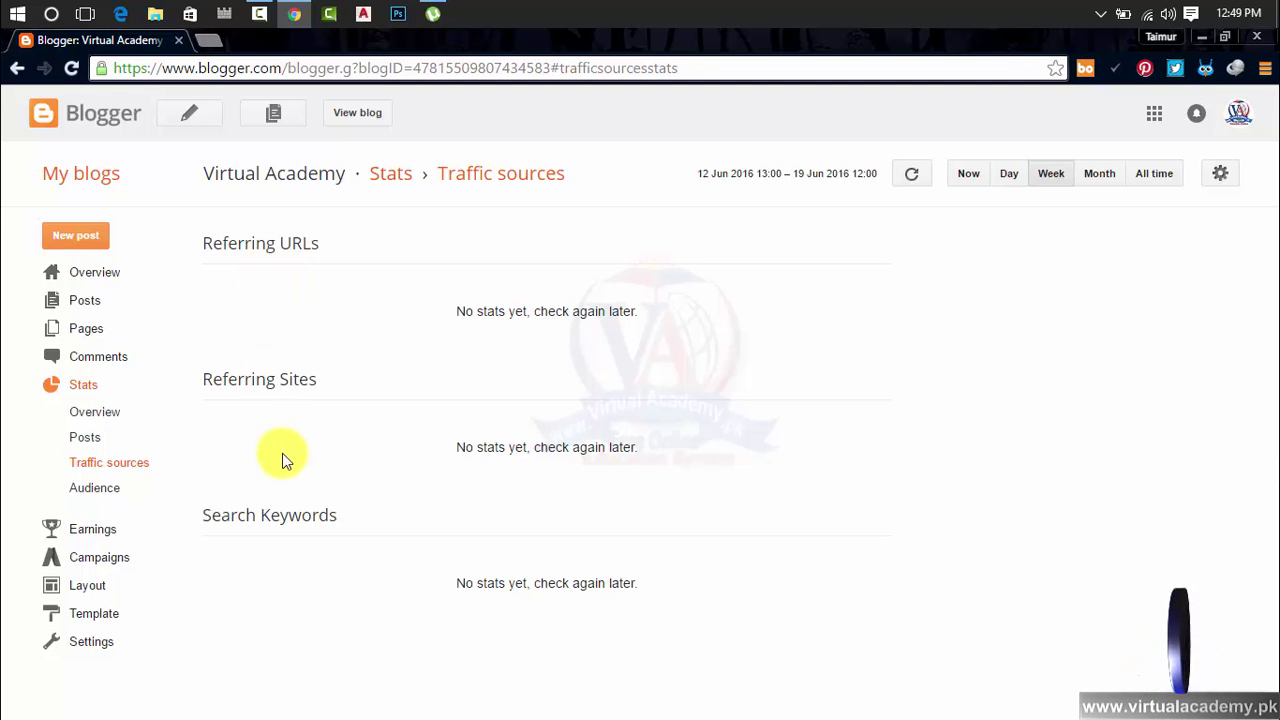
left_click(100, 490)
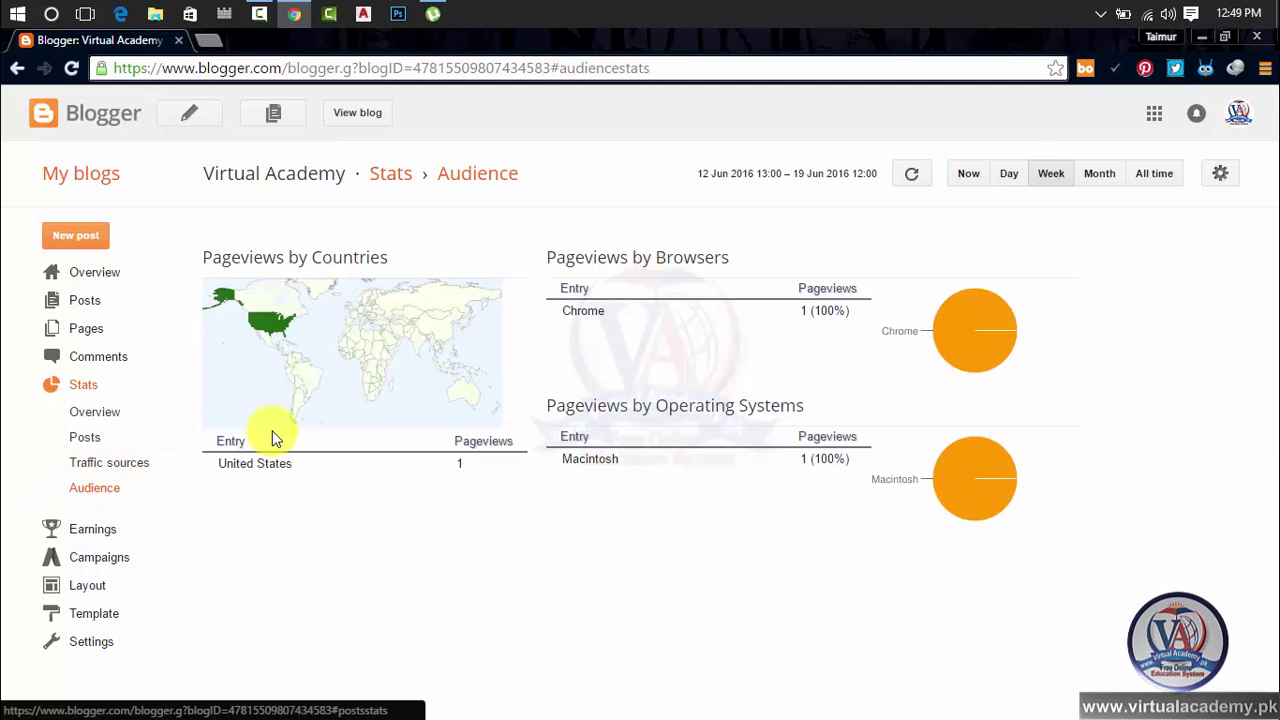
left_click(84, 530)
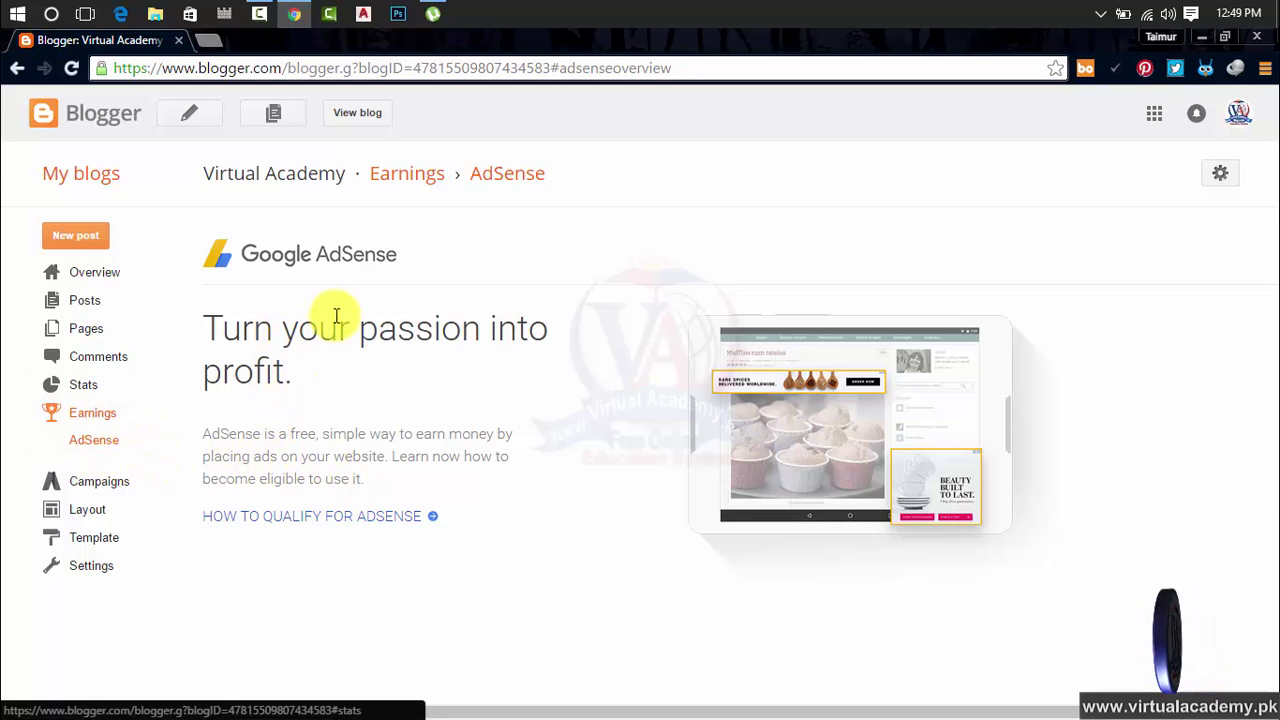
Look over the Campaigns page and the blog's gadget Layout
left_click(110, 448)
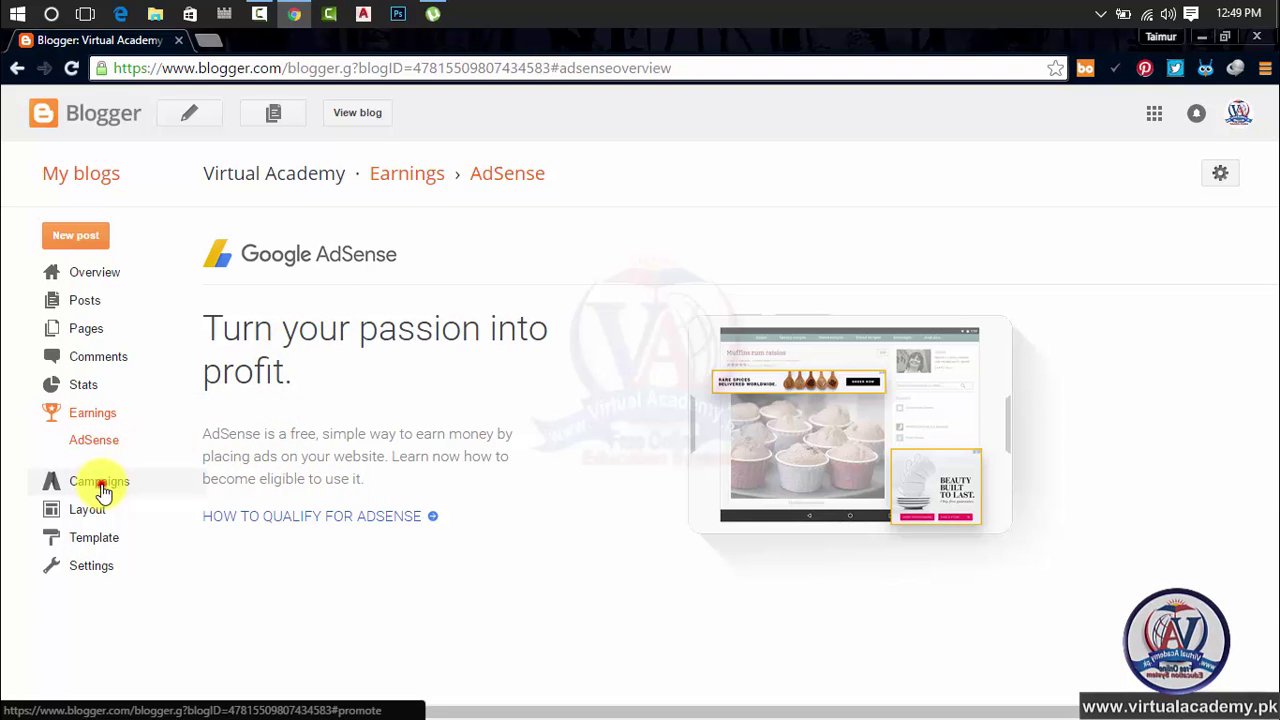
left_click(100, 482)
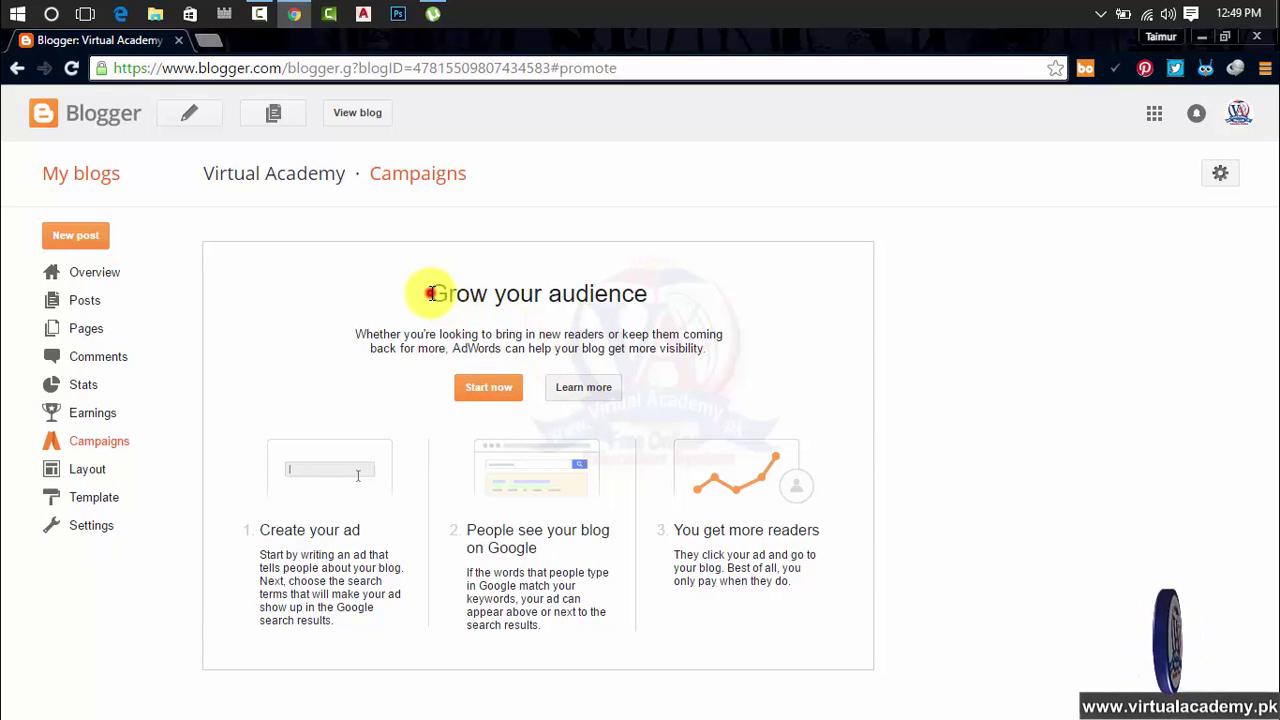
left_click_drag(430, 293, 717, 309)
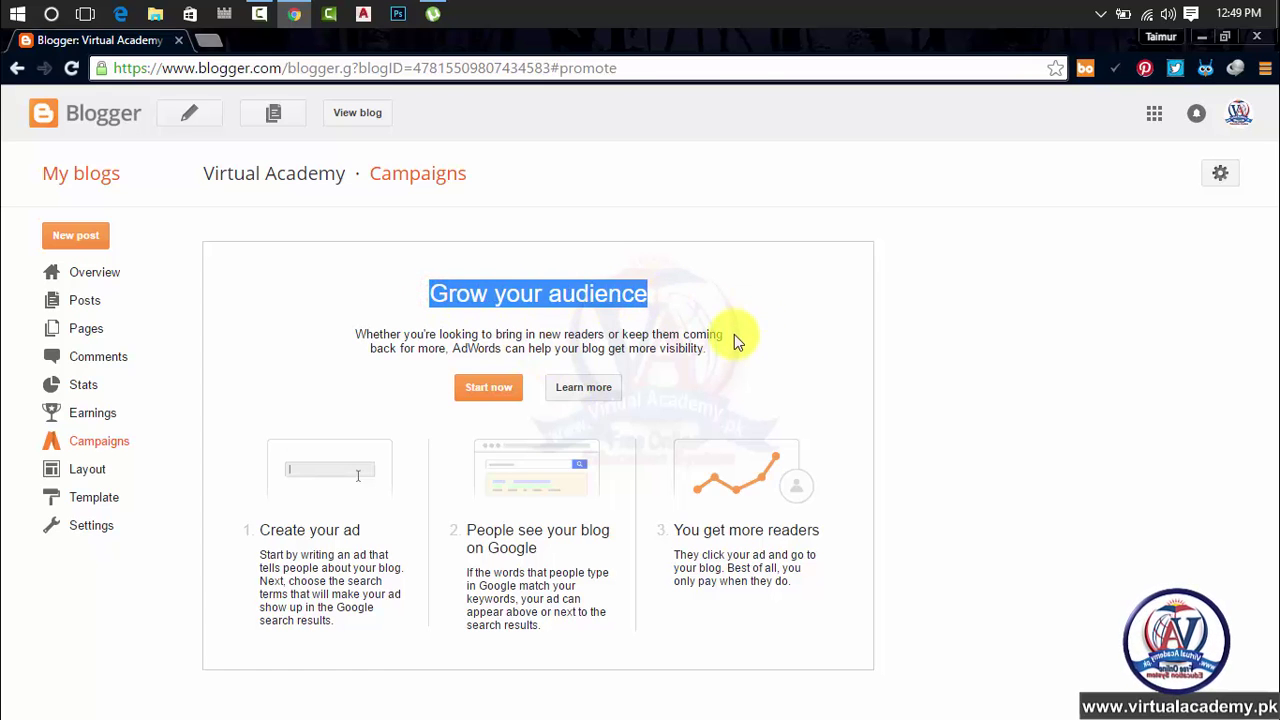
left_click(72, 474)
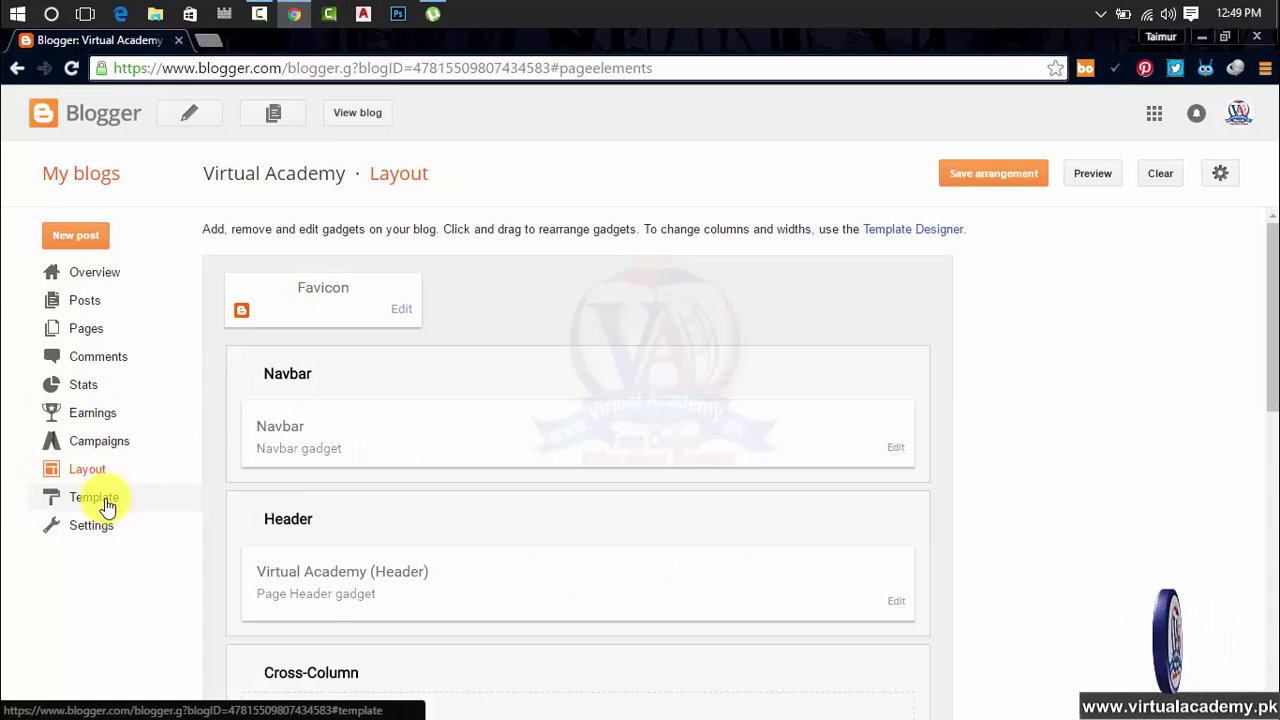
scroll(323, 425, "down", 6)
scroll(323, 428, "up", 6)
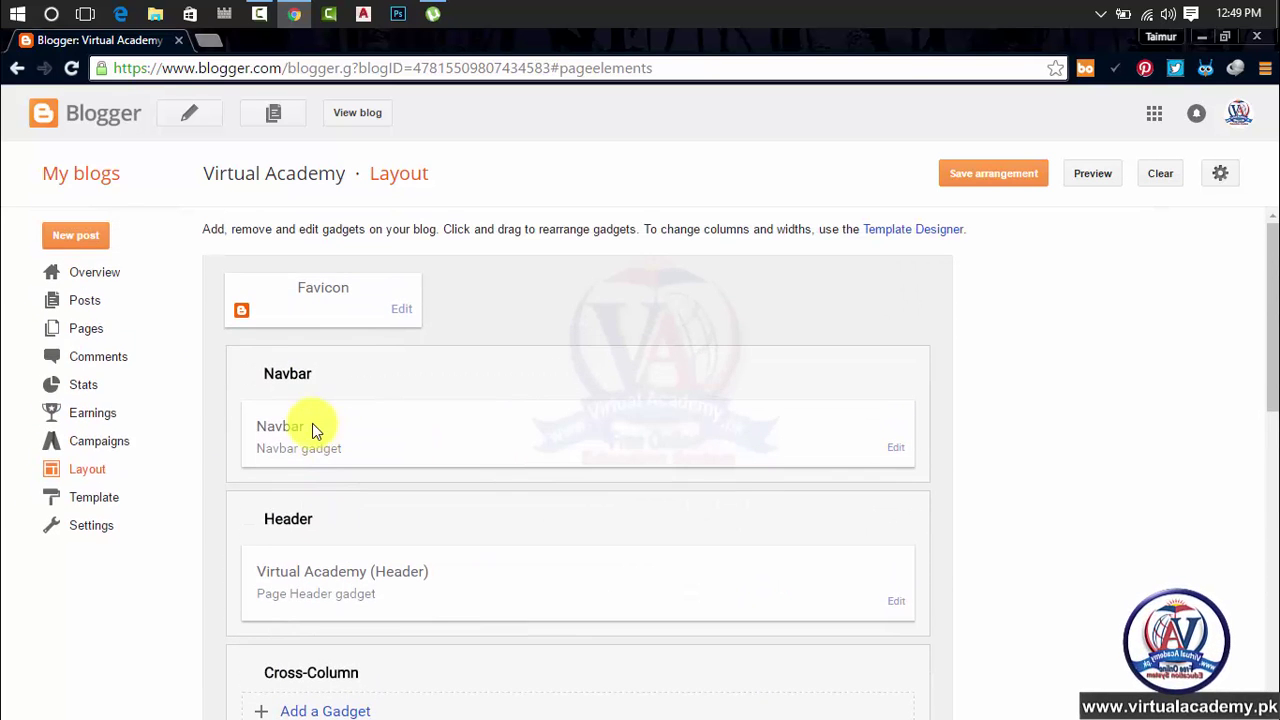
View the Template page, then the Settings › Basic page
left_click(86, 498)
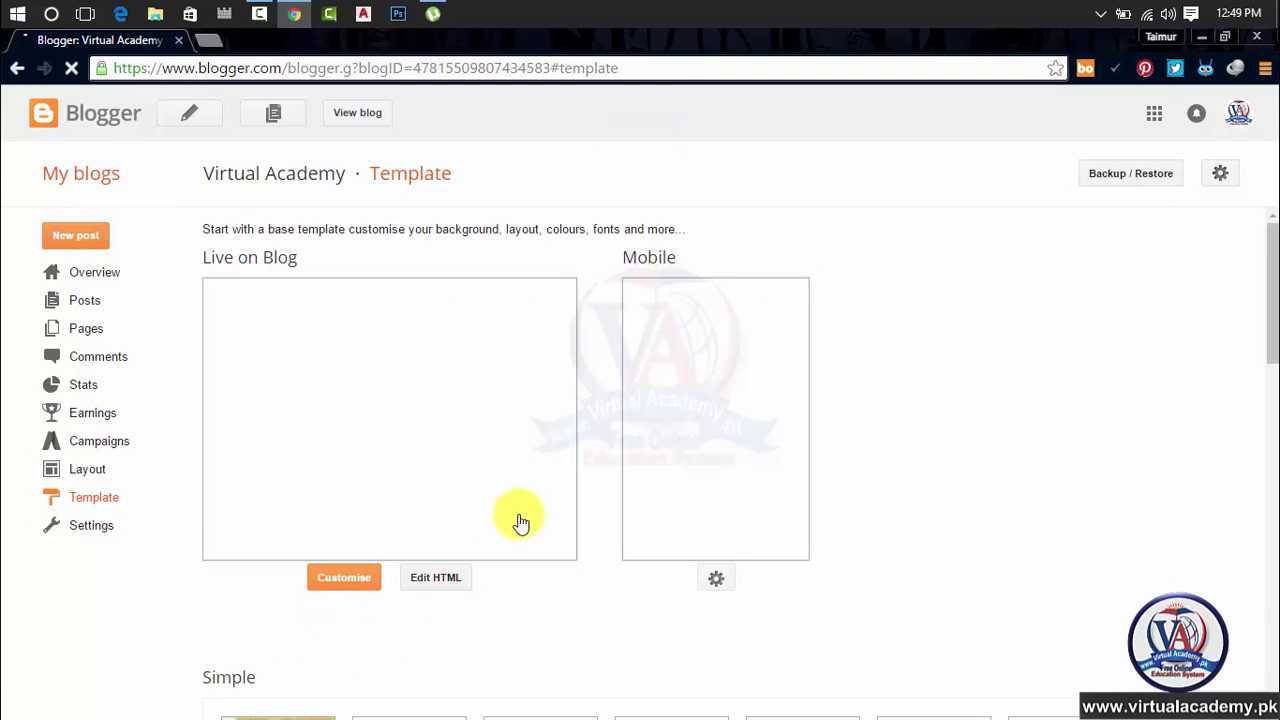
left_click(105, 533)
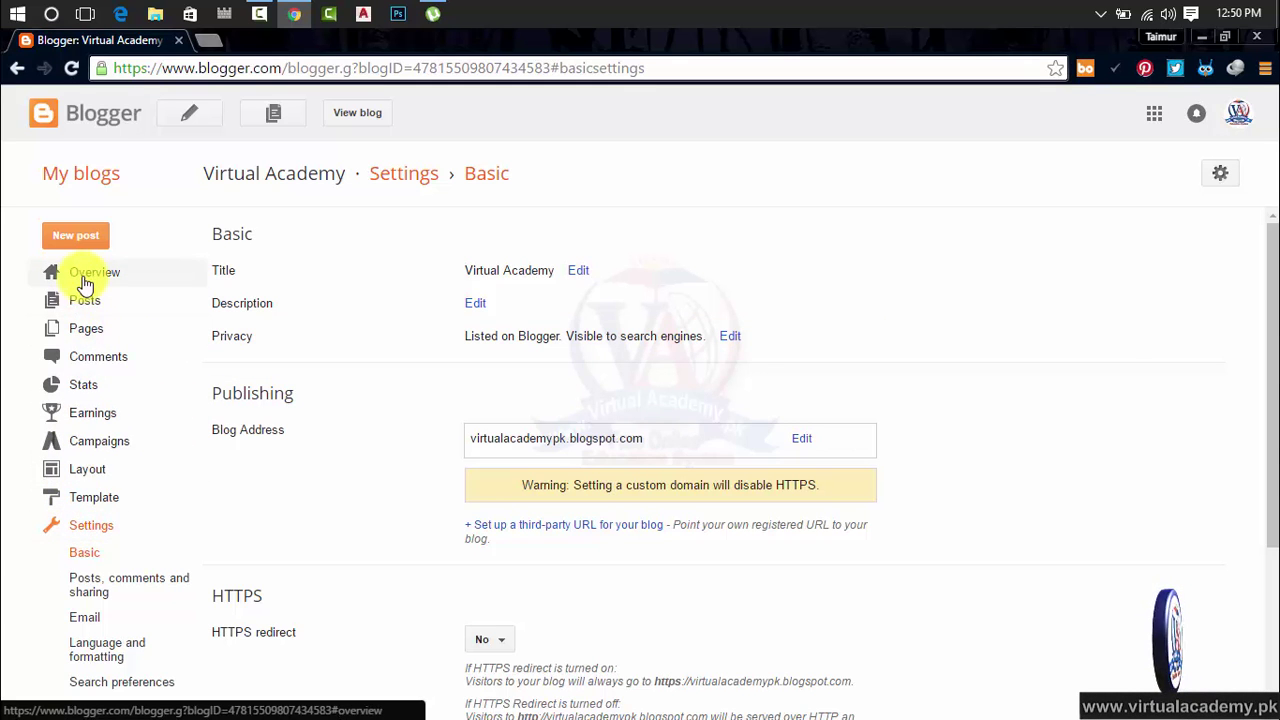
scroll(443, 550, "down", 3)
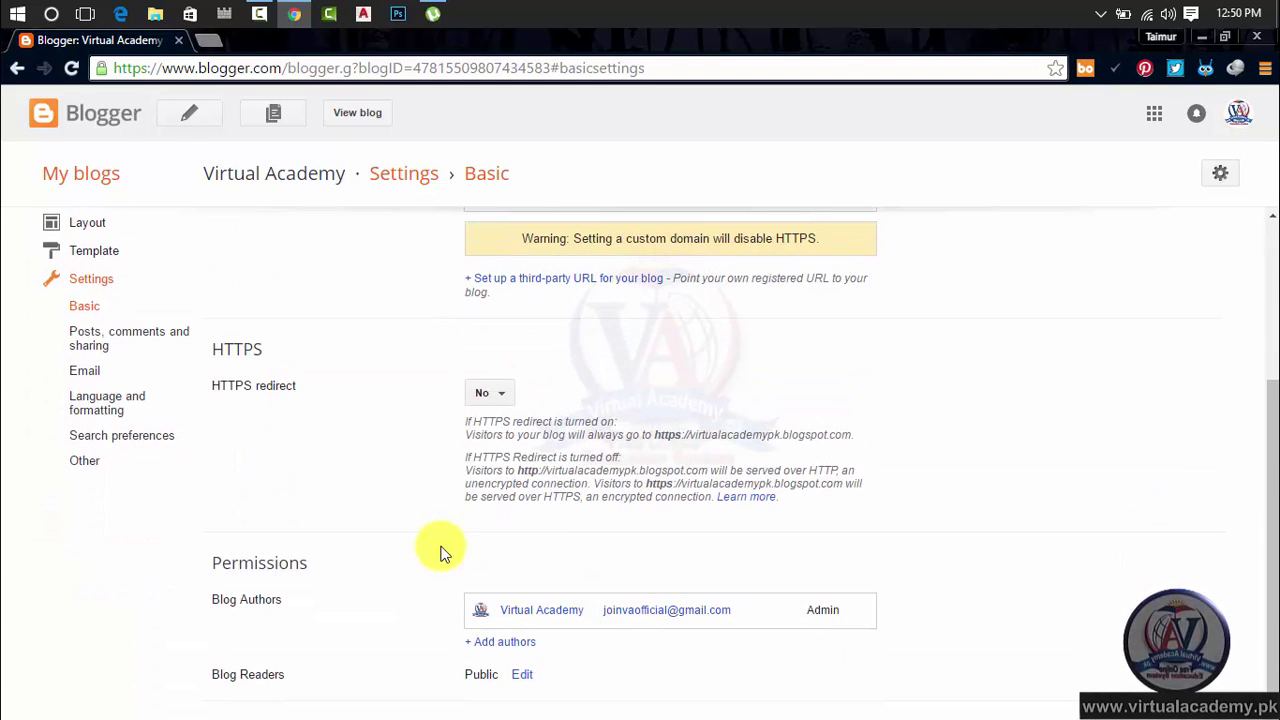
scroll(442, 552, "up", 3)
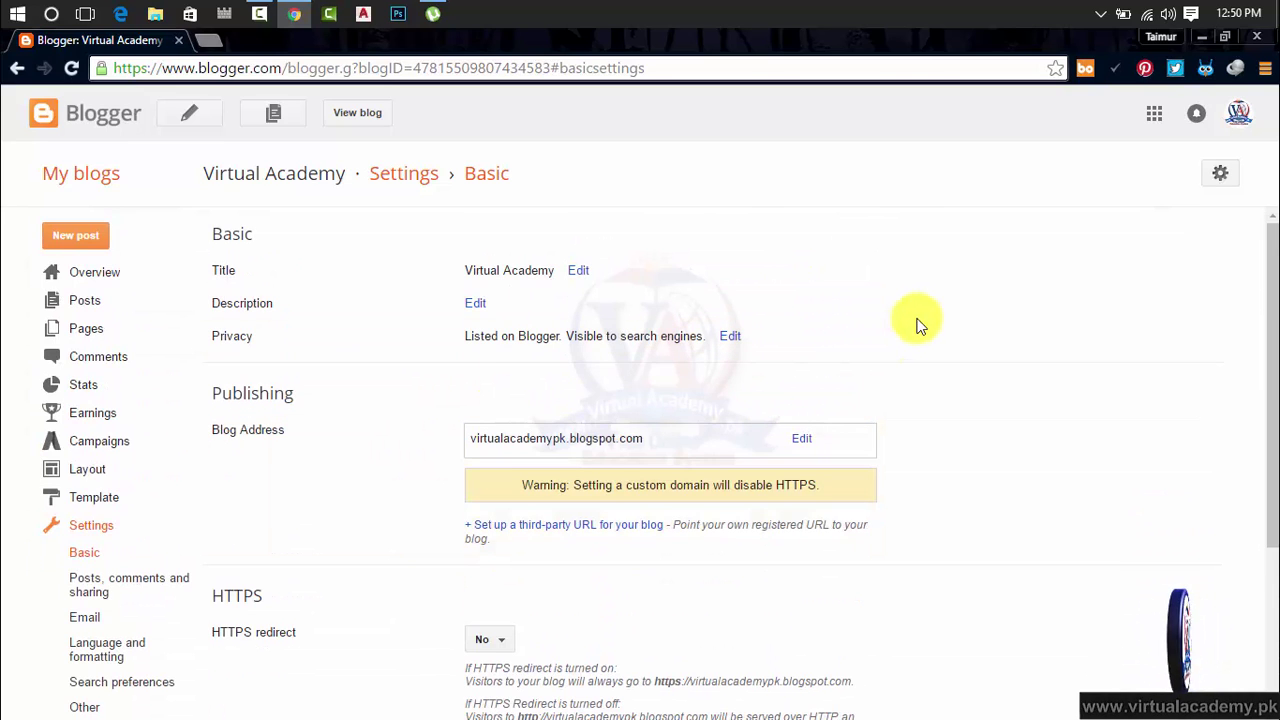